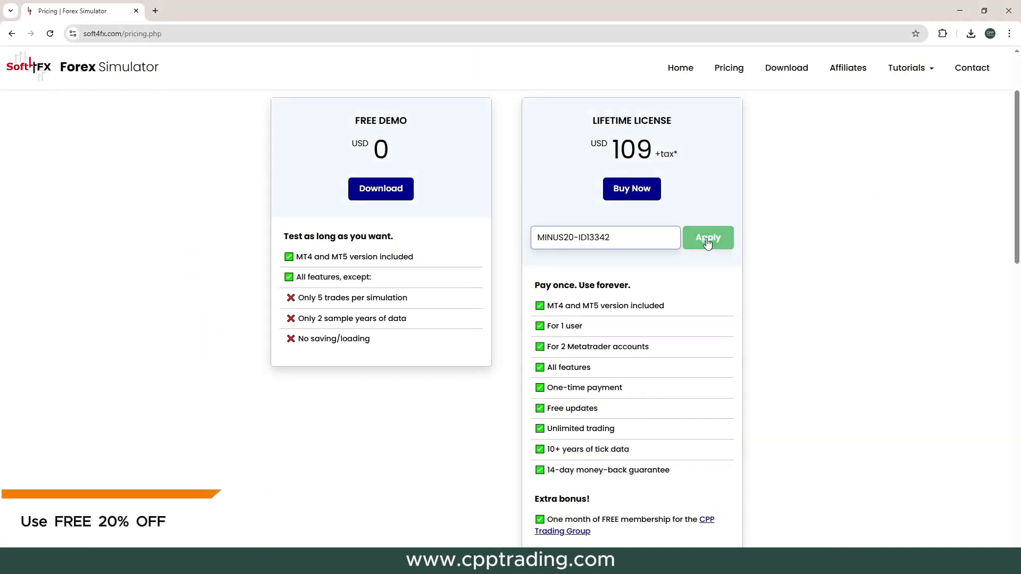
# Apply the discount code to the lifetime licence, lowering its price from 109 to 87 USD.
pyautogui.click(707, 239)
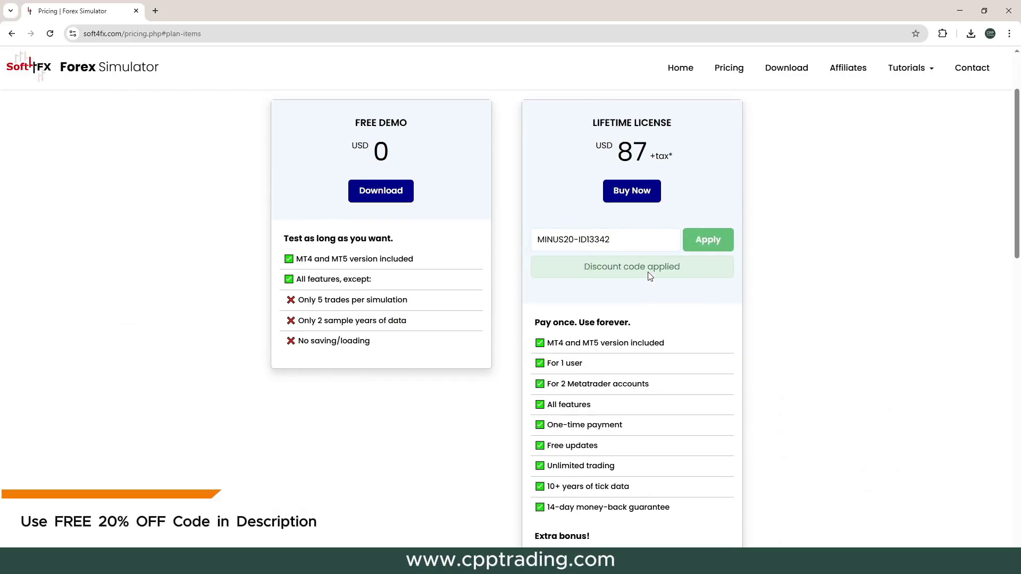
pyautogui.scroll(-1, 670, 365)
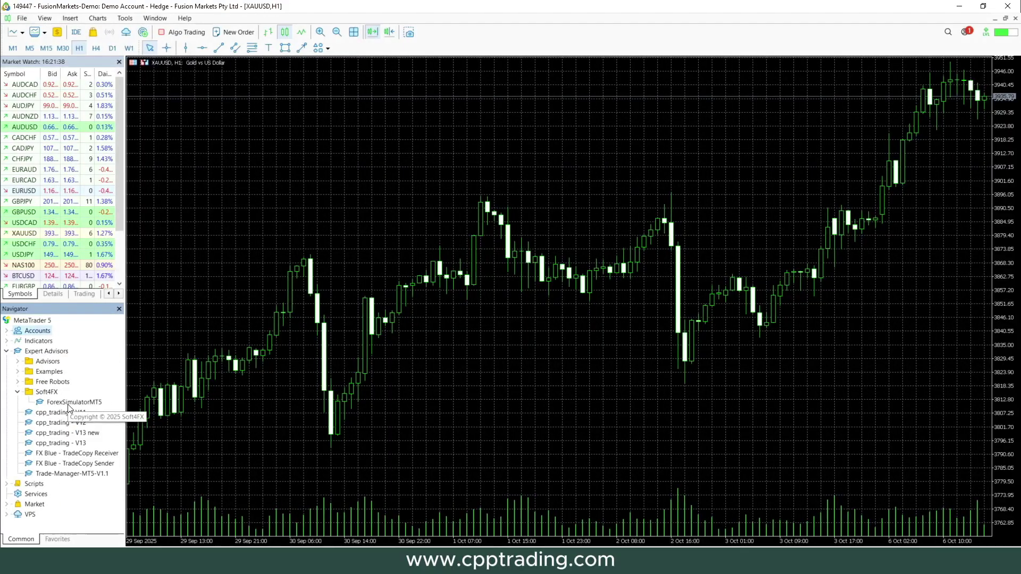
# Attach ForexSimulatorMT5 from the Navigator to the chart with its default settings.
pyautogui.doubleClick(68, 403)
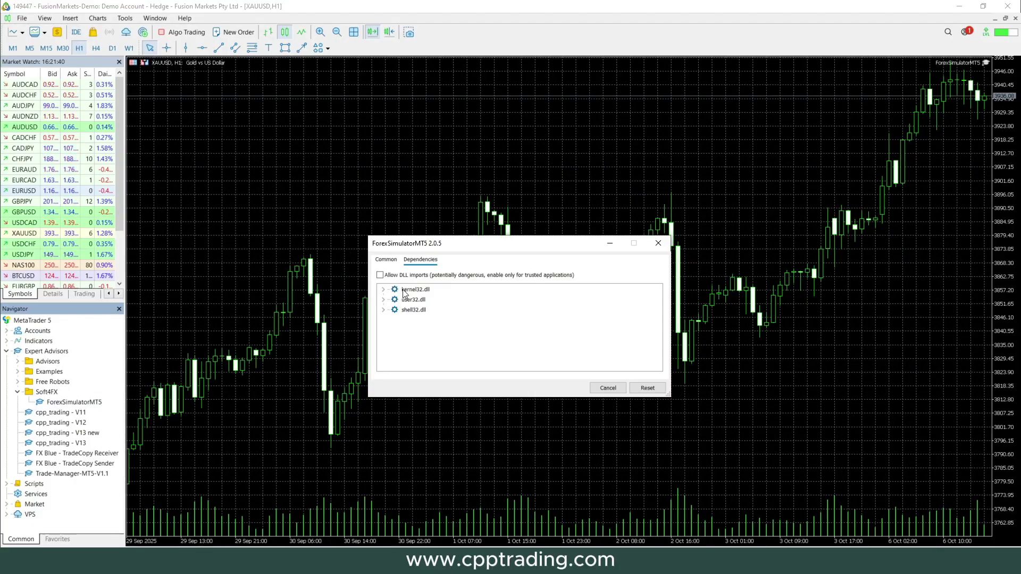
pyautogui.click(384, 261)
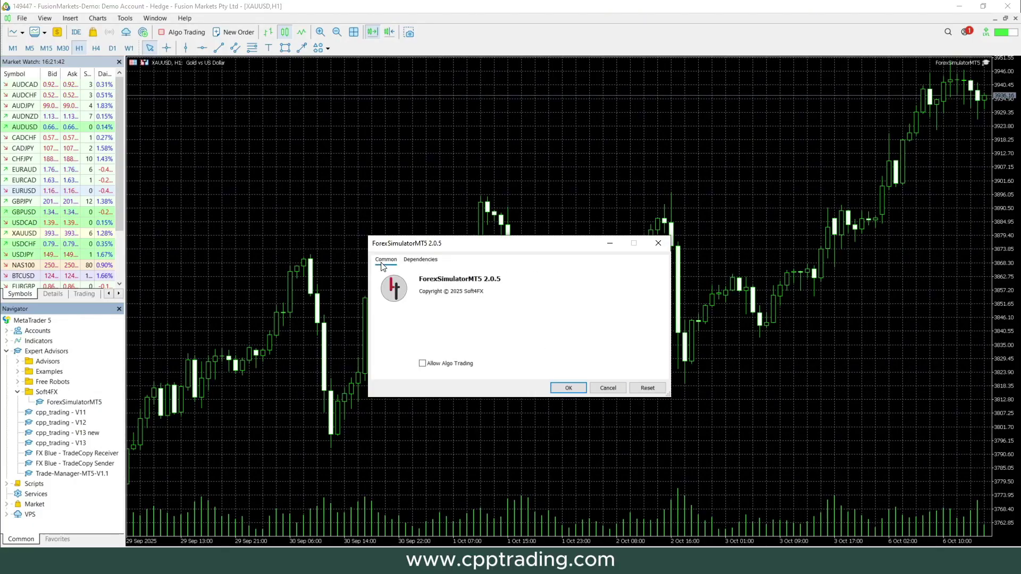
pyautogui.click(568, 387)
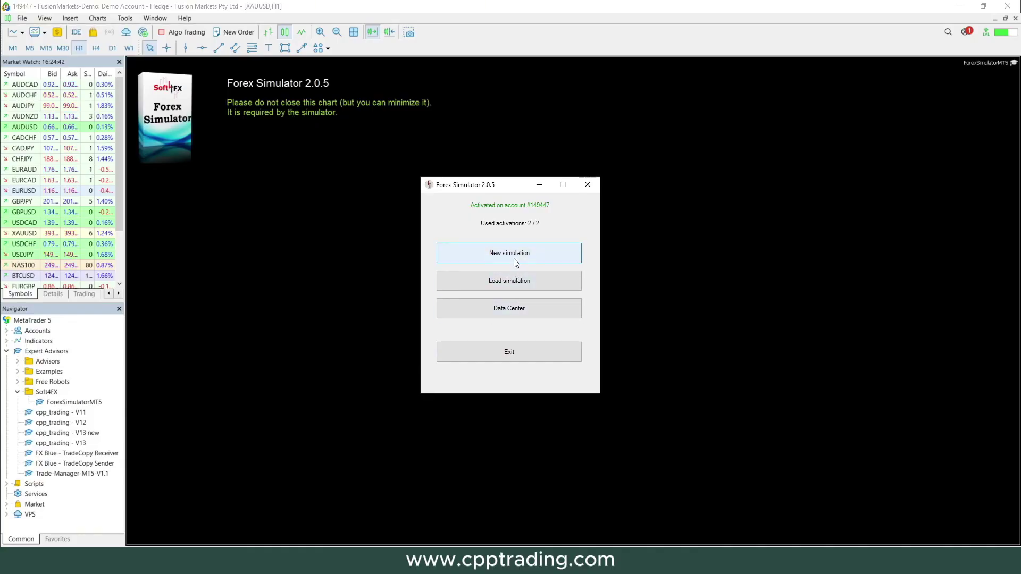
# Download all available EURUSD tick data from the simulator's Data Center.
pyautogui.click(510, 312)
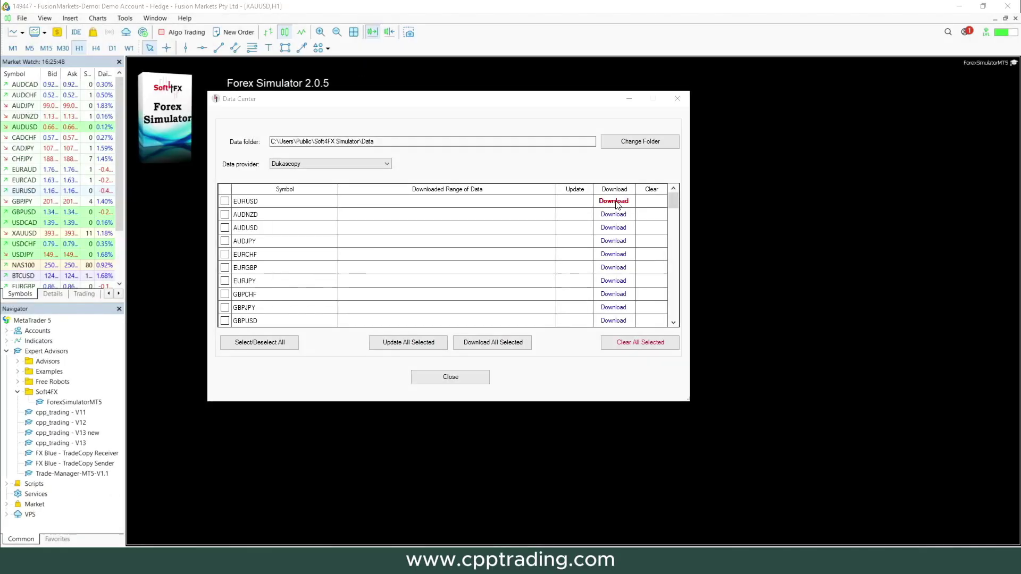
pyautogui.click(614, 201)
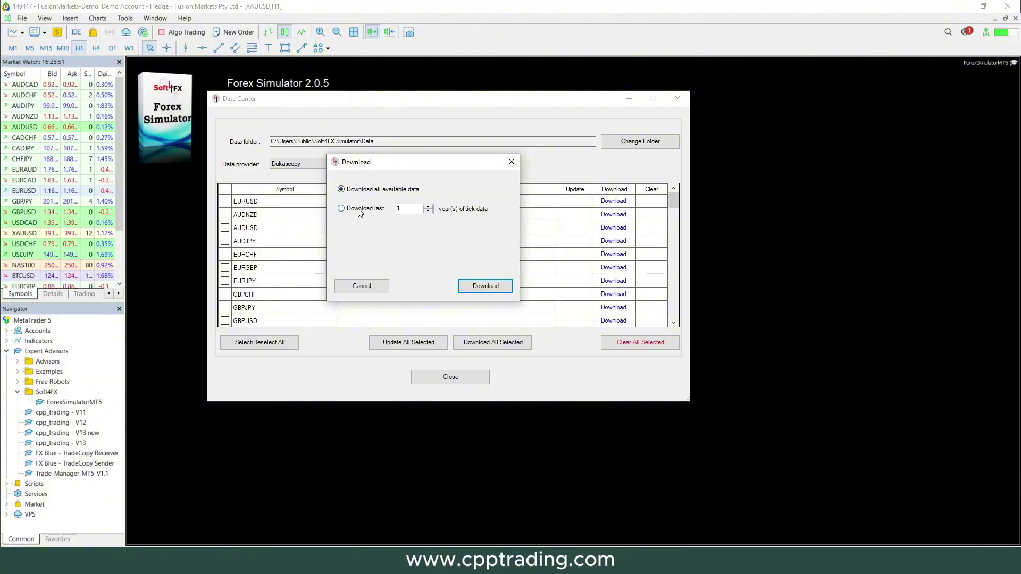
pyautogui.click(484, 287)
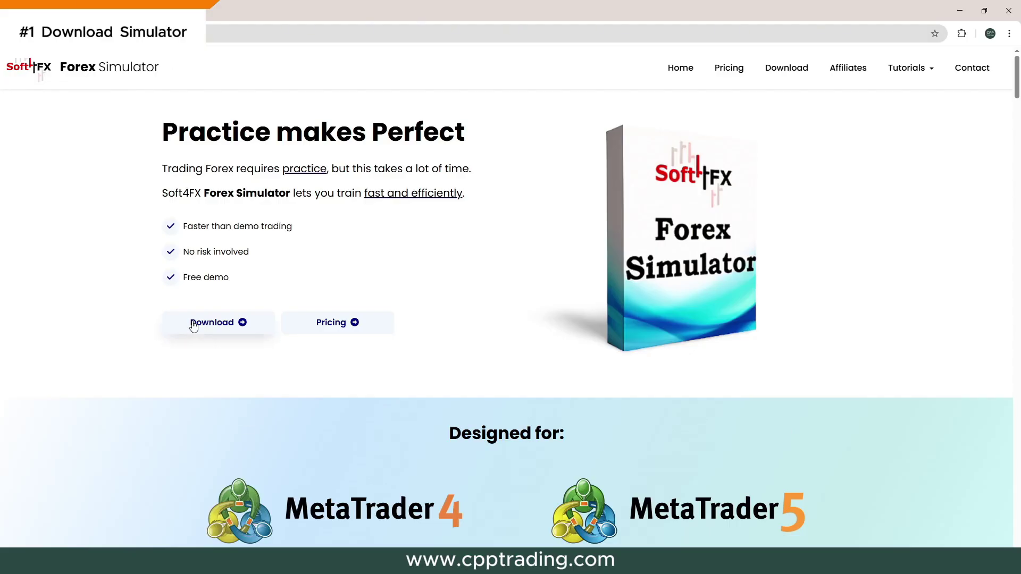
# Download the Forex Simulator MT5 installer and show the file in the Downloads folder.
pyautogui.click(245, 323)
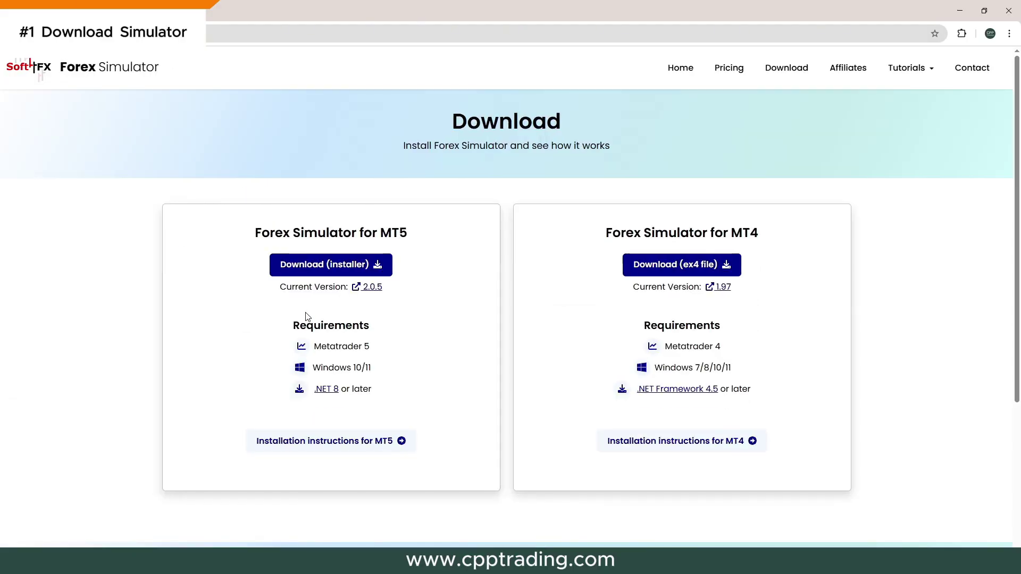
pyautogui.moveTo(419, 233); pyautogui.dragTo(254, 234)
pyautogui.click(290, 316)
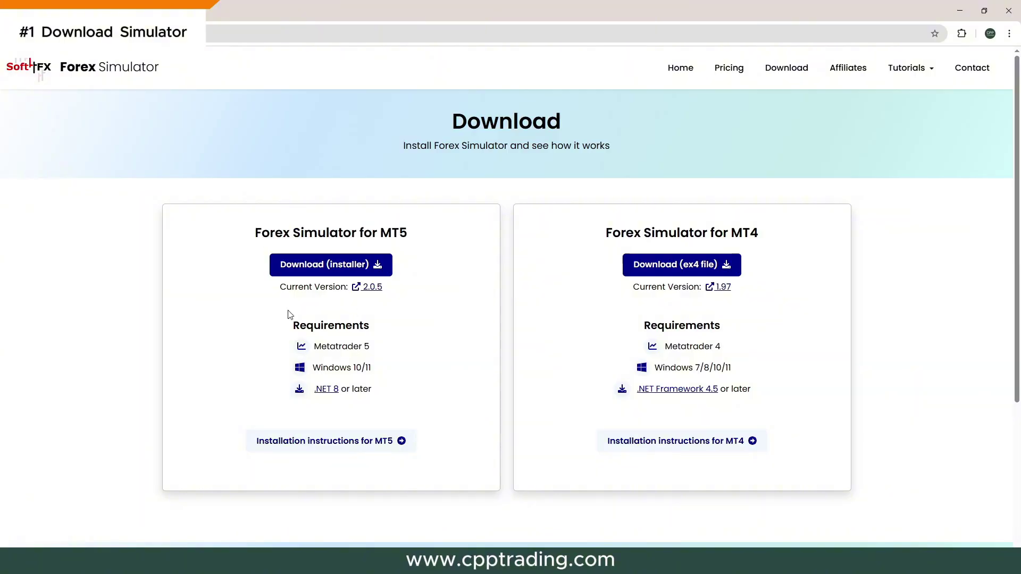
pyautogui.click(339, 265)
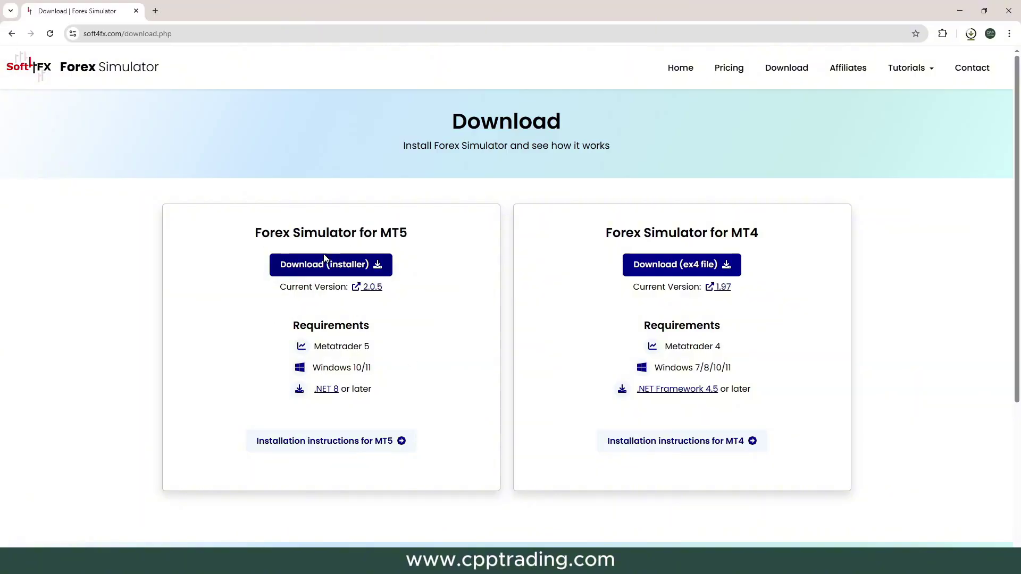
pyautogui.click(969, 37)
pyautogui.click(942, 59)
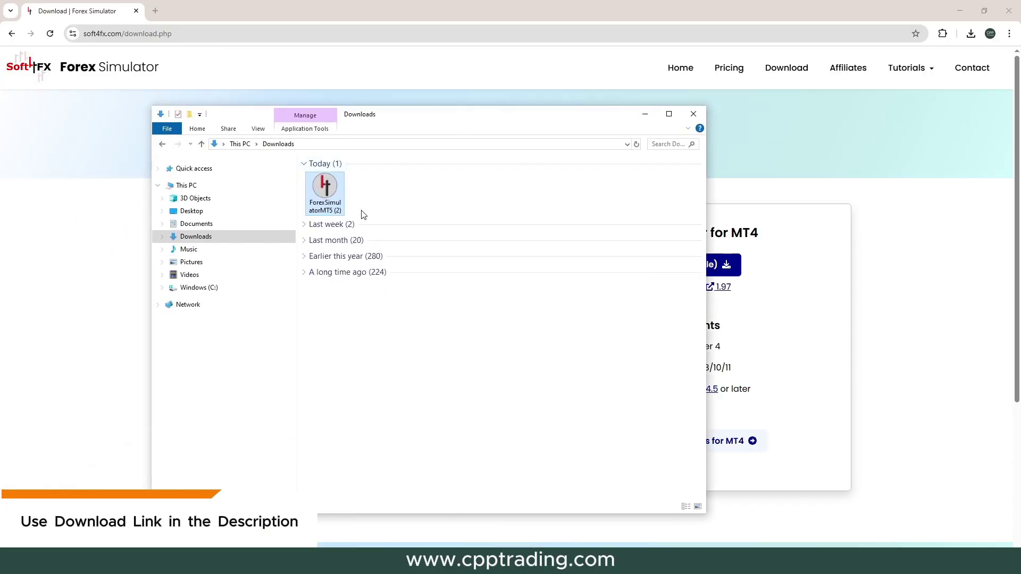
# Run the ForexSimulatorMT5 installer and accept its licence agreement to find the MetaTrader 5 platforms.
pyautogui.doubleClick(325, 189)
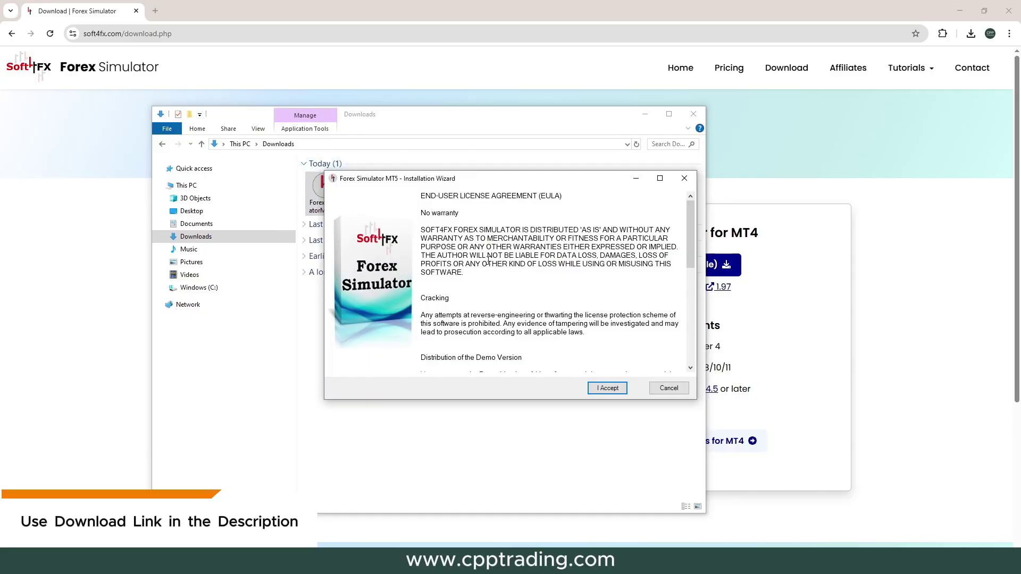
pyautogui.scroll(-10, 488, 259)
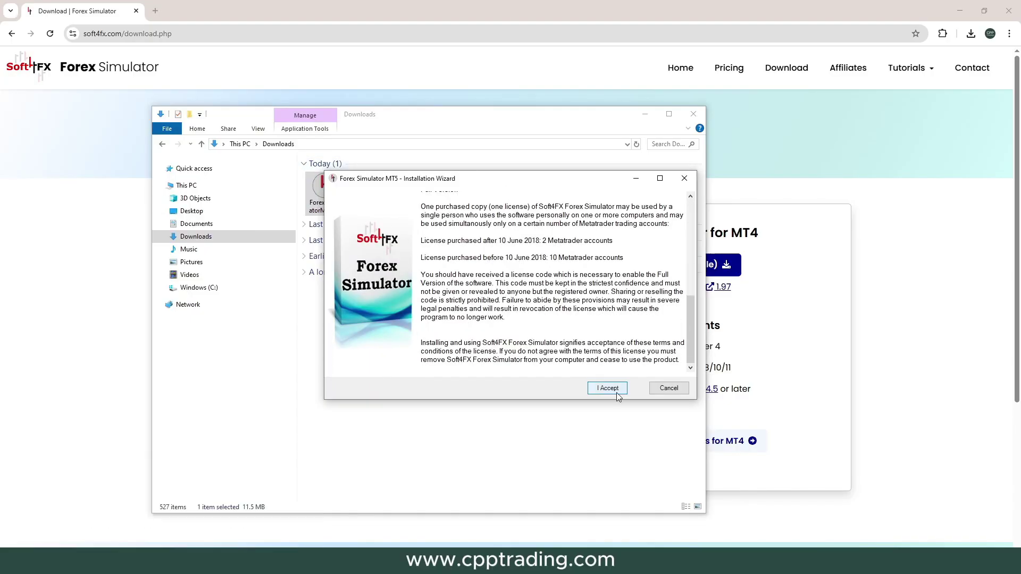
pyautogui.click(596, 388)
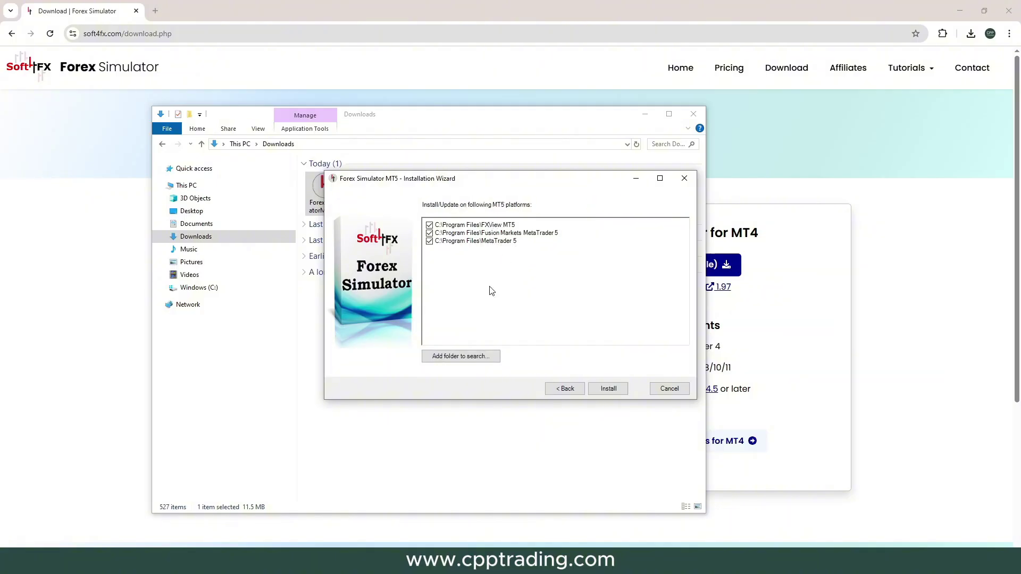
# Install the simulator into all three found MetaTrader 5 platforms and close the finished wizard.
pyautogui.click(608, 389)
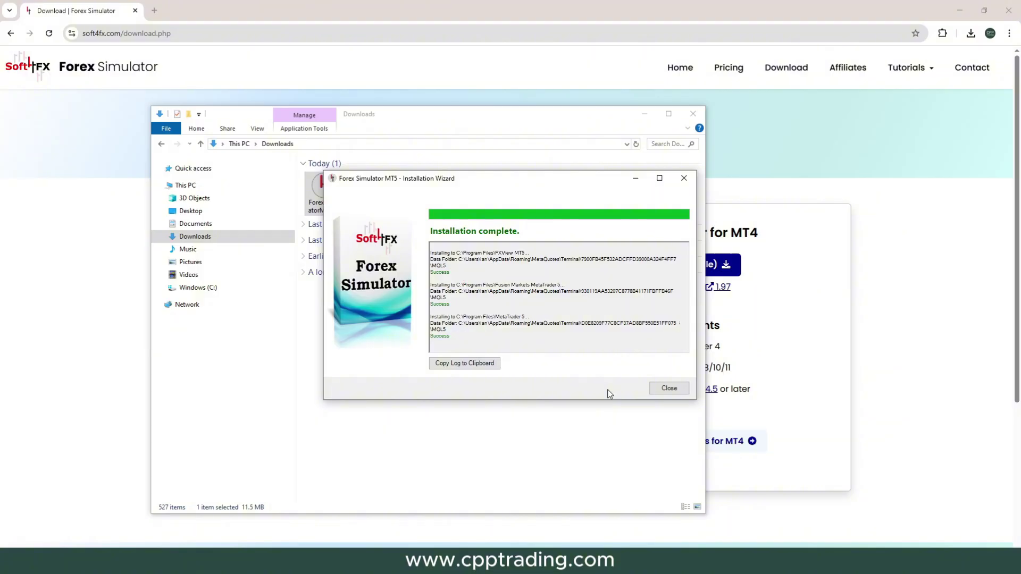
pyautogui.press('Return')
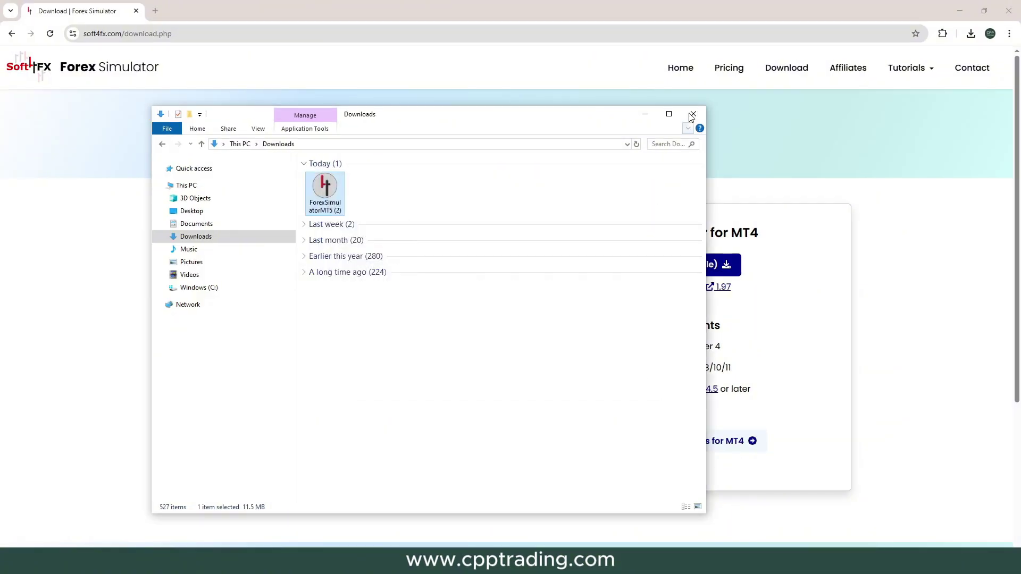
# Close the Downloads folder, minimize Chrome, and launch MetaTrader 5 from its desktop shortcut.
pyautogui.click(693, 114)
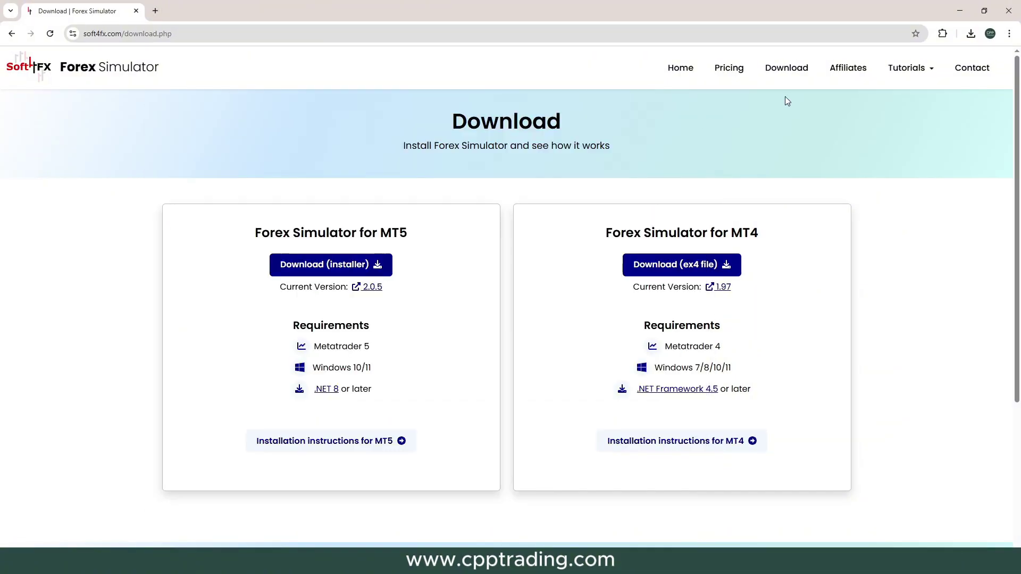
pyautogui.click(961, 14)
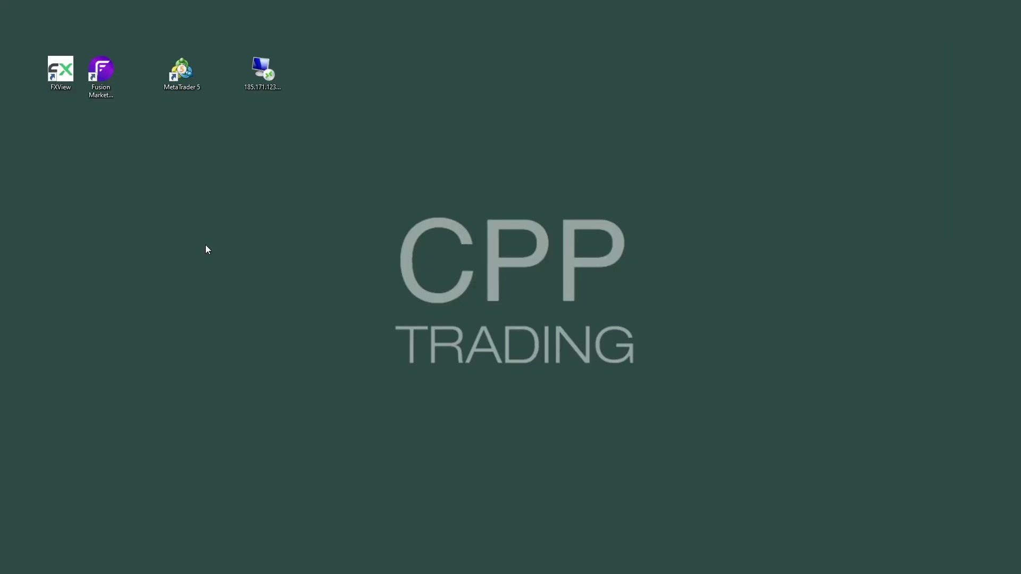
pyautogui.doubleClick(182, 72)
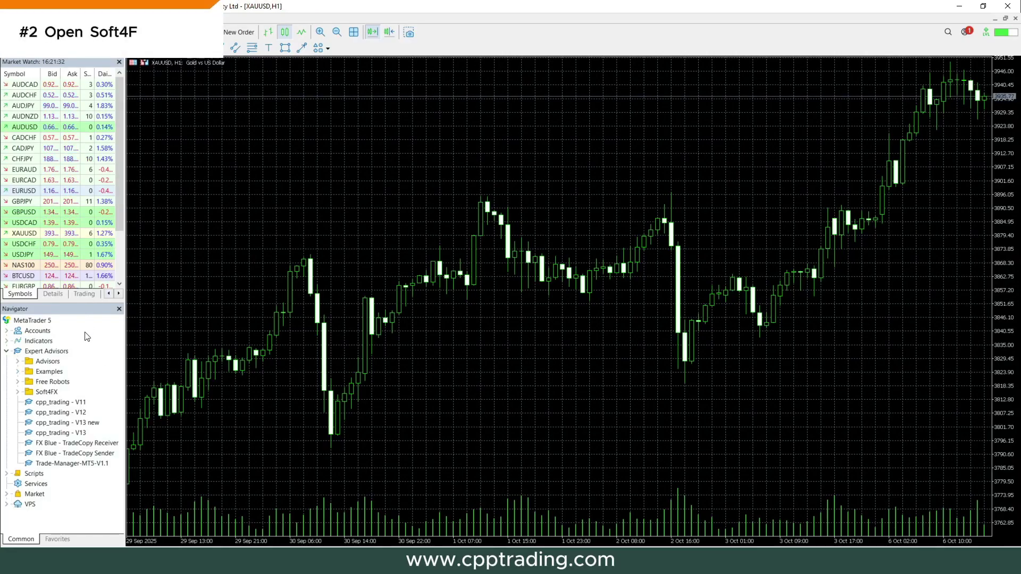
# Attach ForexSimulatorMT5 from the Soft4FX folder to the chart with DLL imports allowed.
pyautogui.click(18, 393)
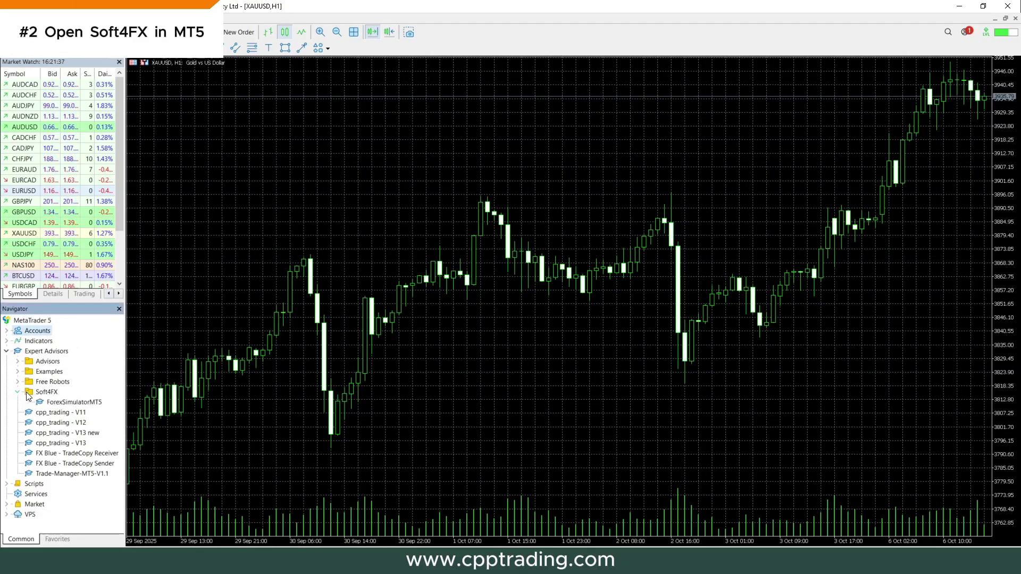
pyautogui.doubleClick(53, 404)
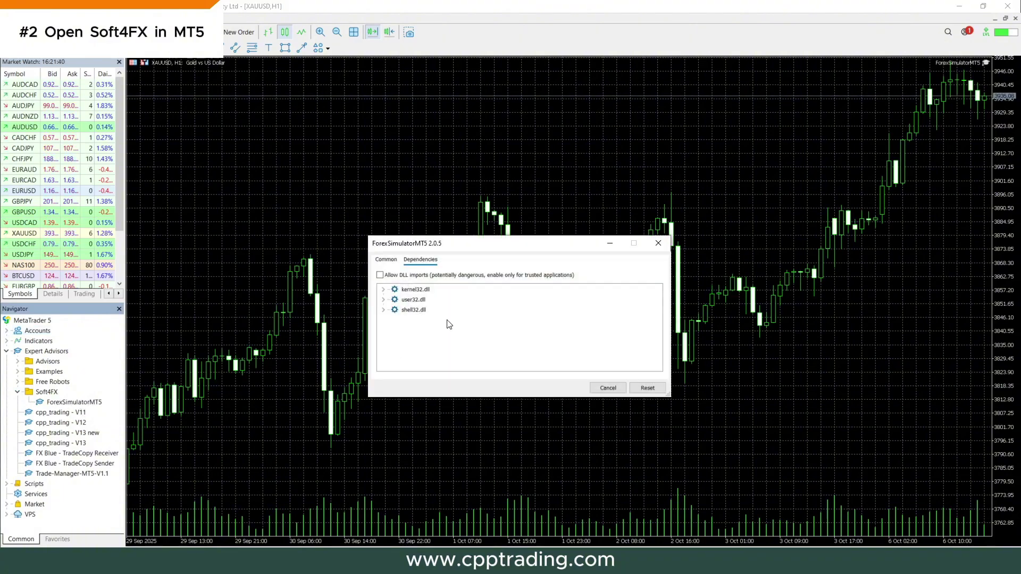
pyautogui.click(380, 275)
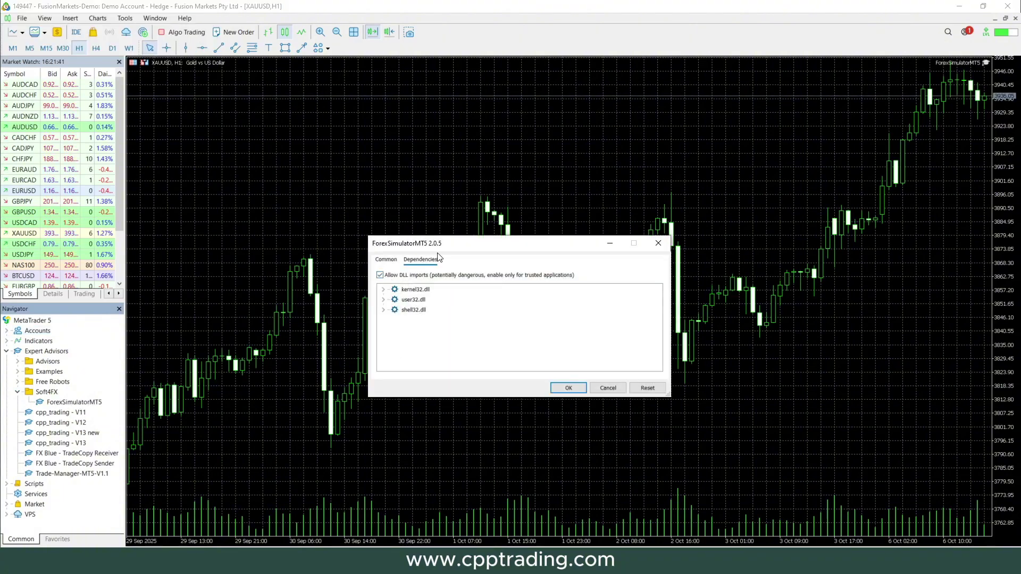
pyautogui.click(384, 262)
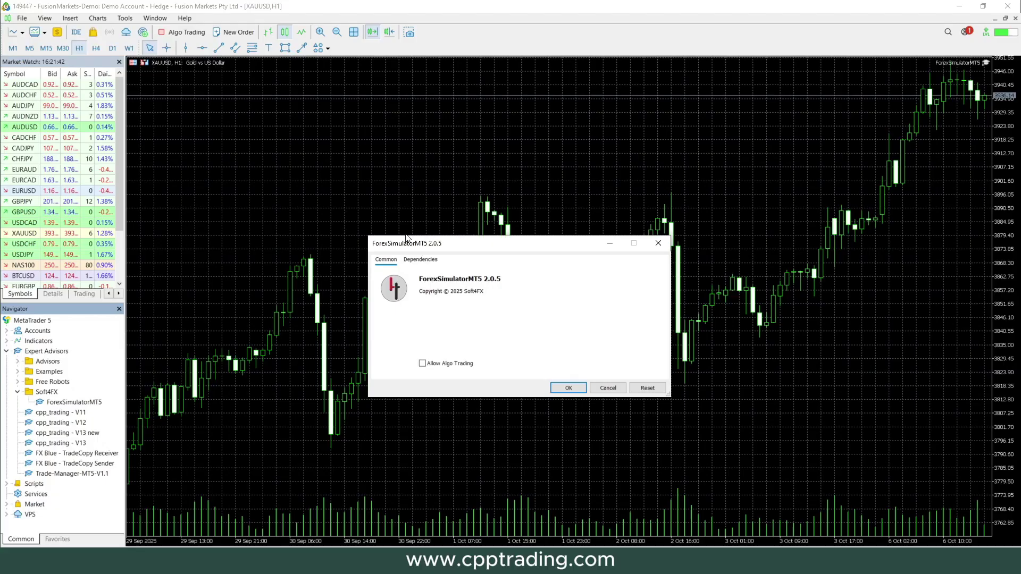
pyautogui.click(568, 389)
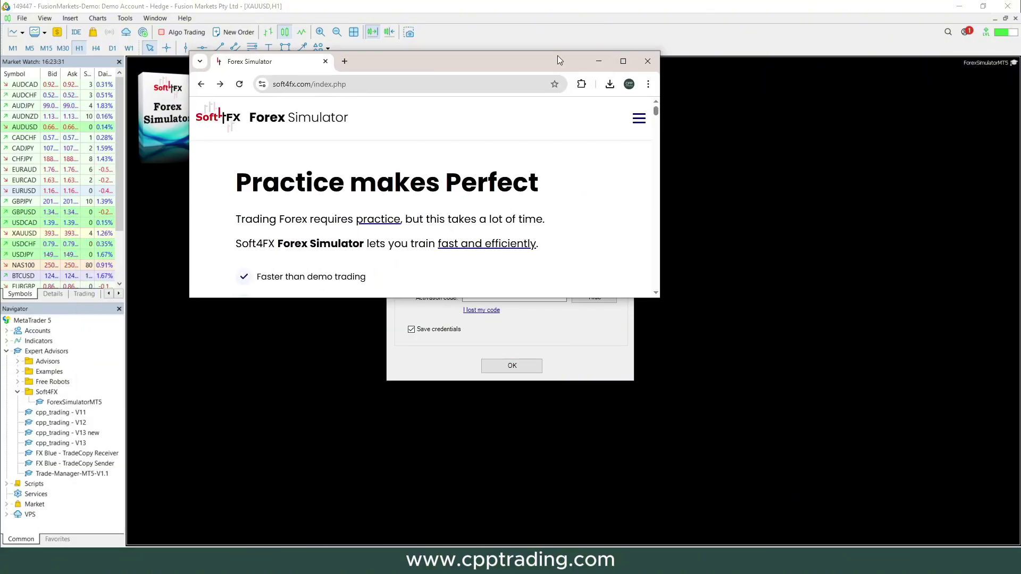
# On the maximized pricing page, paste and apply the discount code, cutting the lifetime licence from 109 to 87.
pyautogui.click(623, 62)
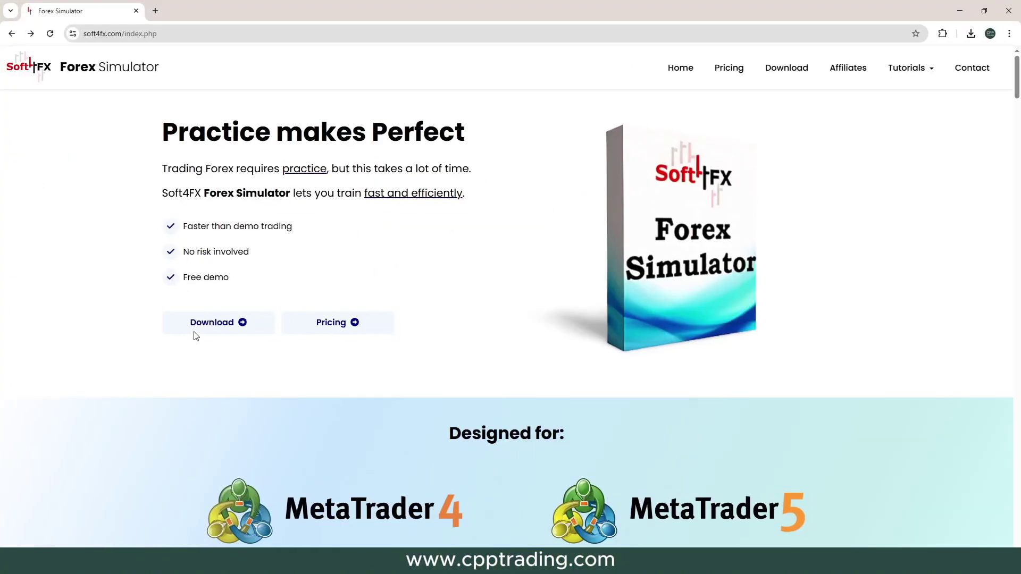
pyautogui.click(343, 325)
pyautogui.scroll(-2, 581, 330)
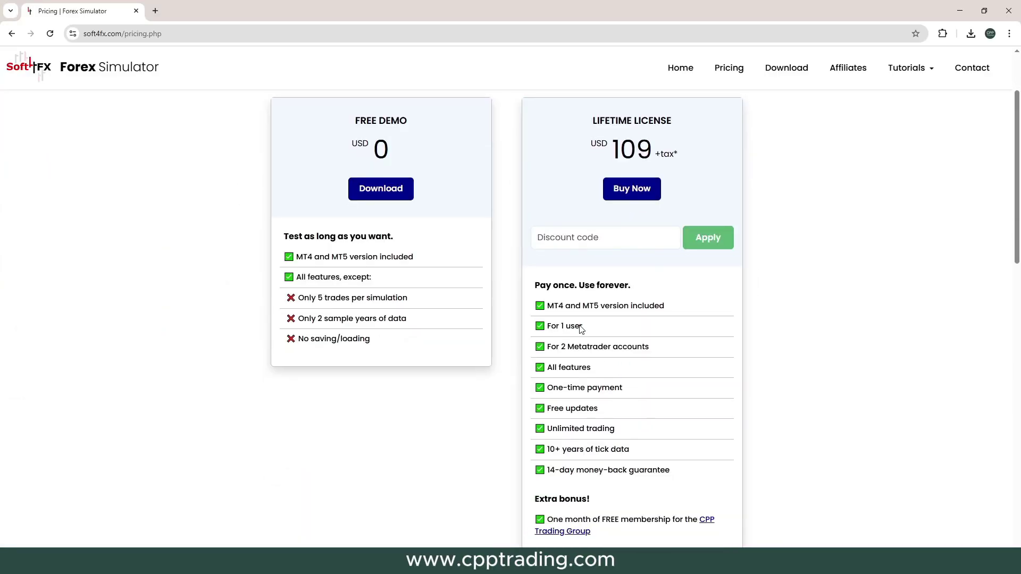
pyautogui.click(598, 239)
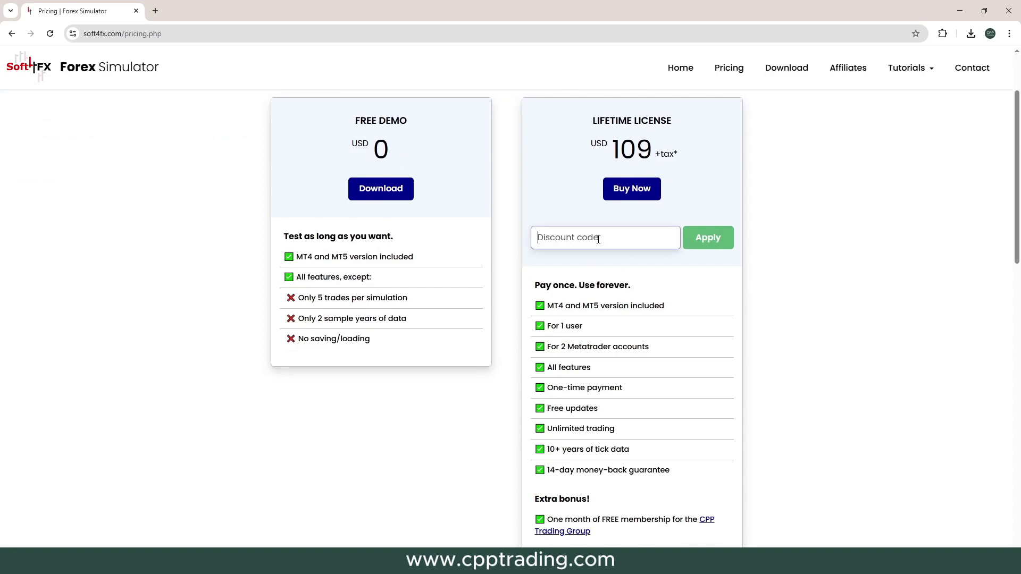
pyautogui.click(708, 238)
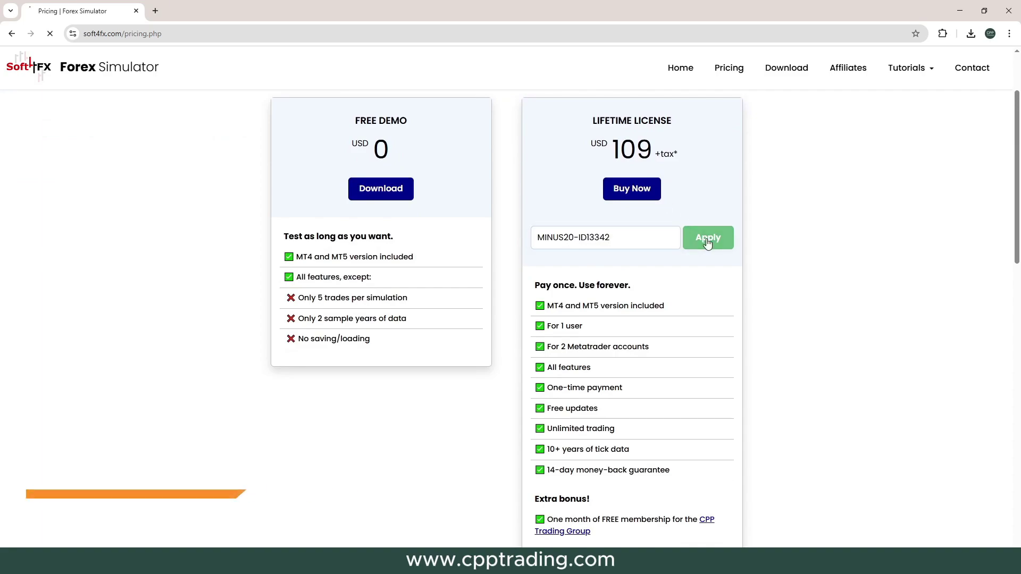
# Review the pricing page details, including the bonus membership line.
pyautogui.scroll(1, 654, 272)
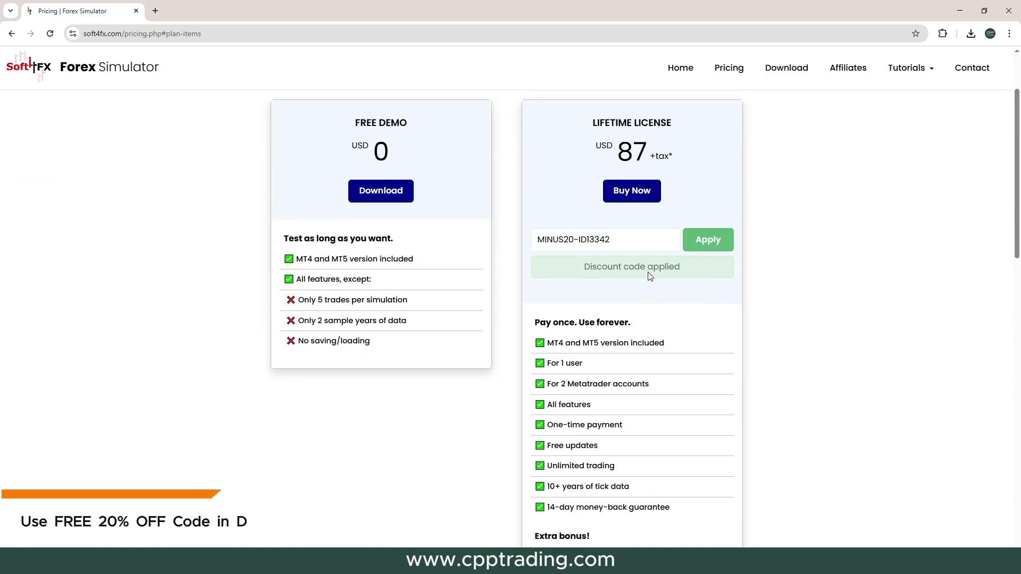
pyautogui.scroll(-1, 672, 365)
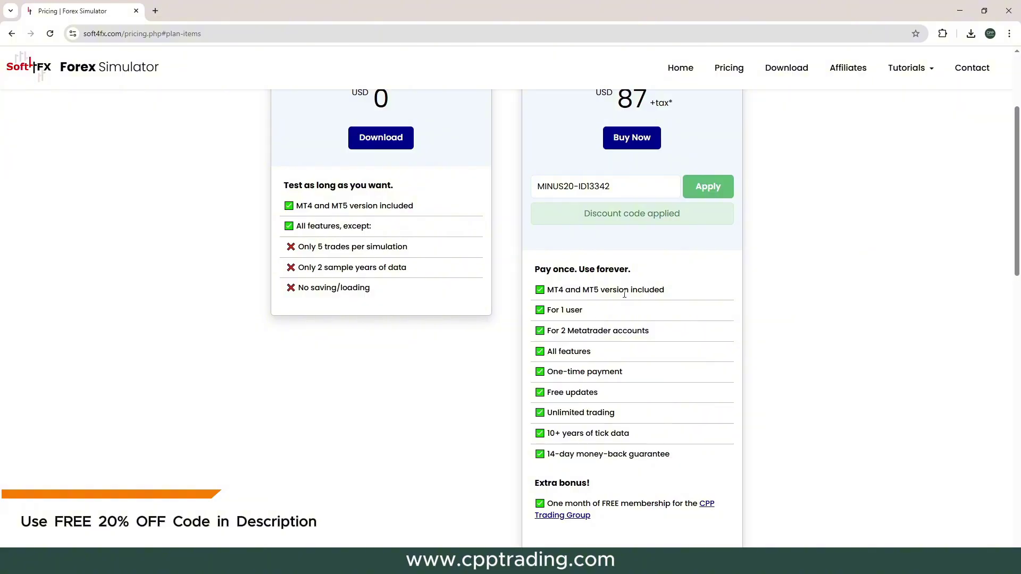
pyautogui.scroll(-3, 624, 294)
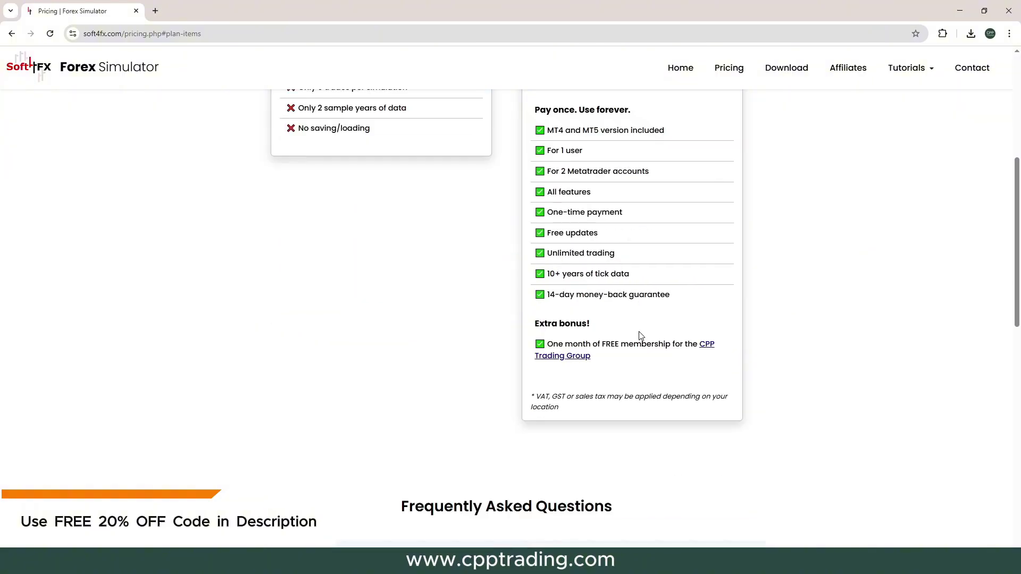
pyautogui.tripleClick(607, 361)
pyautogui.click(635, 368)
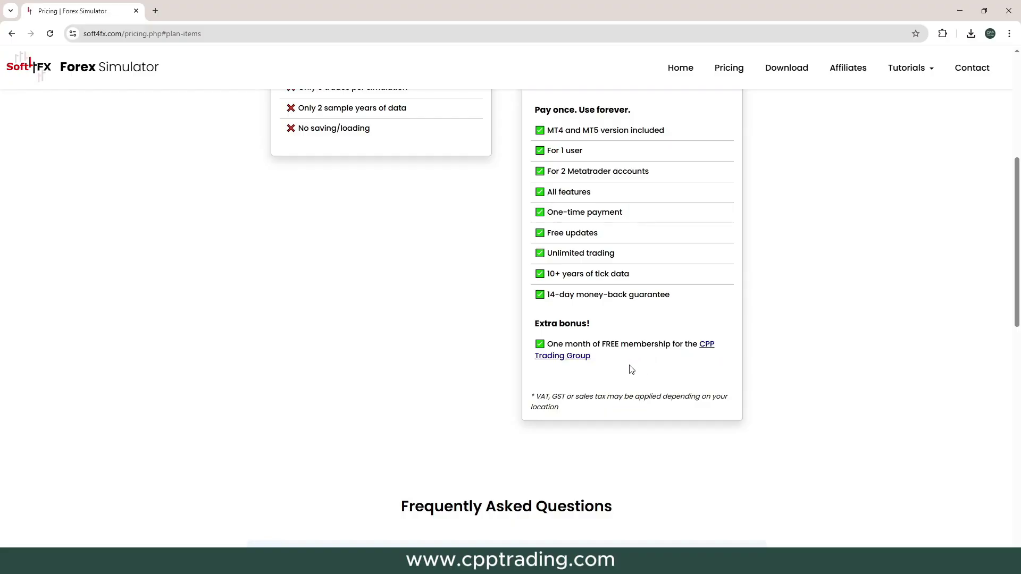
pyautogui.scroll(4, 632, 369)
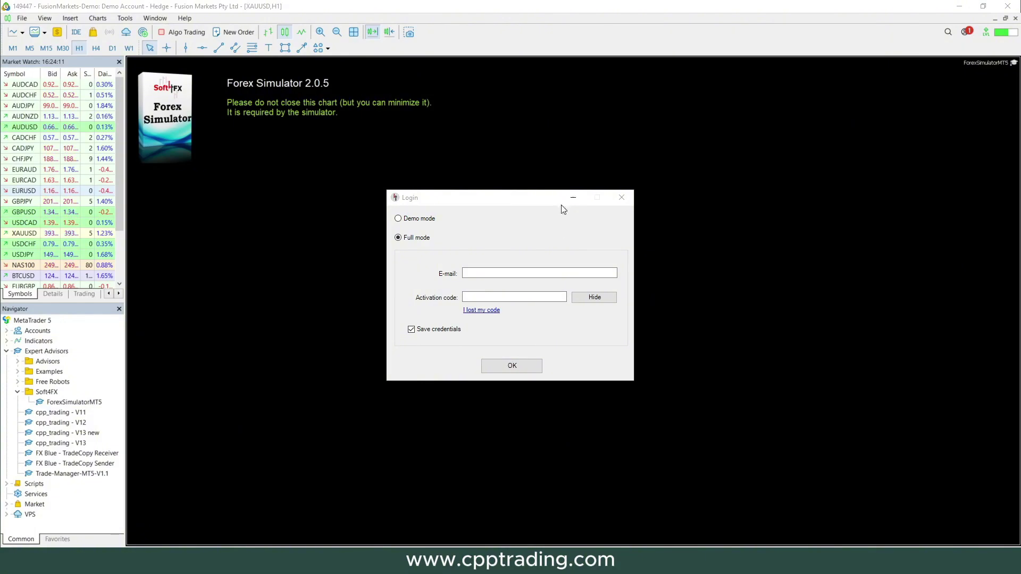
# Activate Forex Simulator in Full mode by entering the account e-mail and activation code.
pyautogui.click(502, 274)
pyautogui.hotkey('ctrl', 'v')
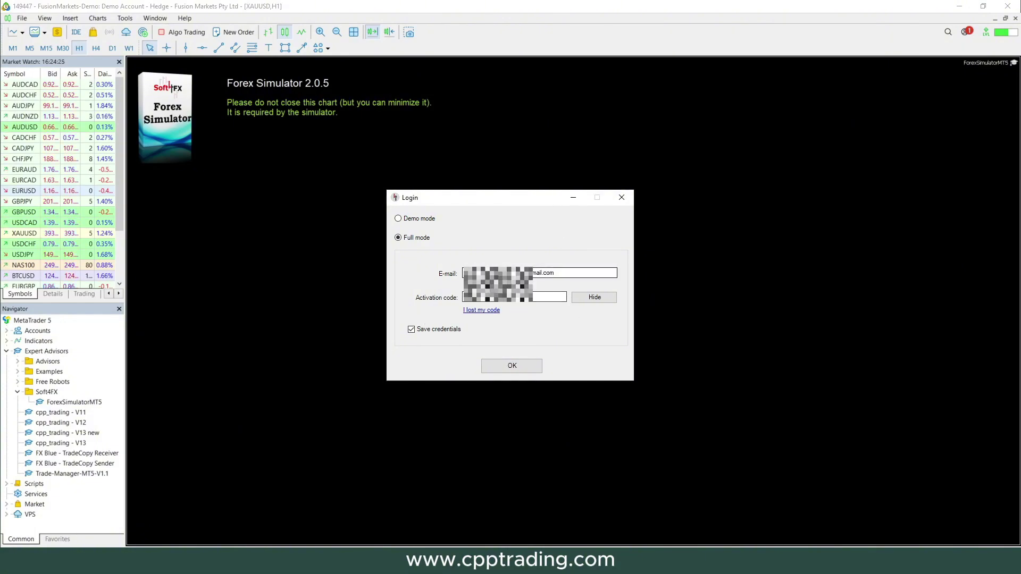
pyautogui.click(517, 364)
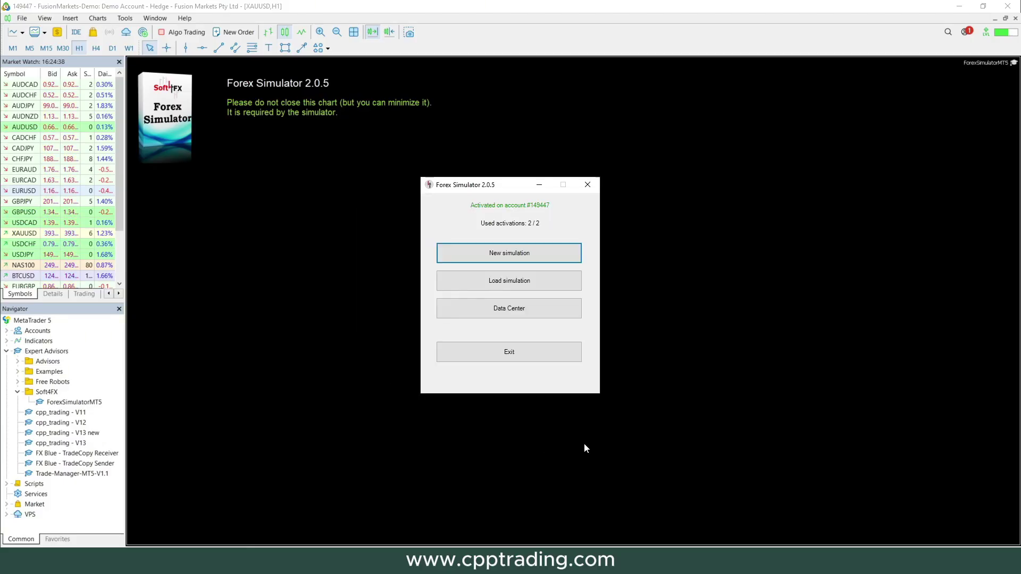
# Open the Data Center, keeping the Data folder for tick storage and Dukascopy as provider.
pyautogui.click(512, 311)
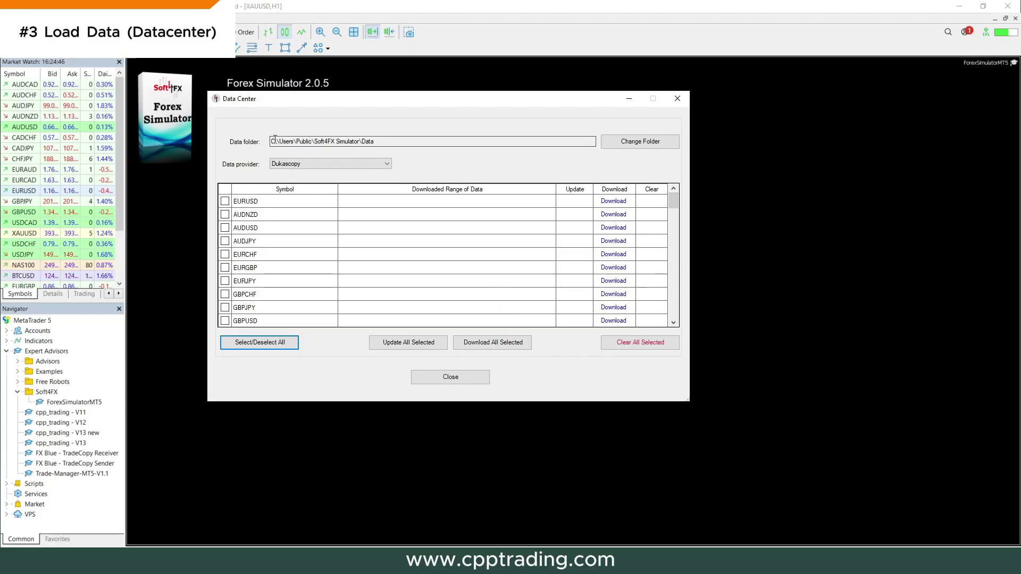
pyautogui.click(645, 141)
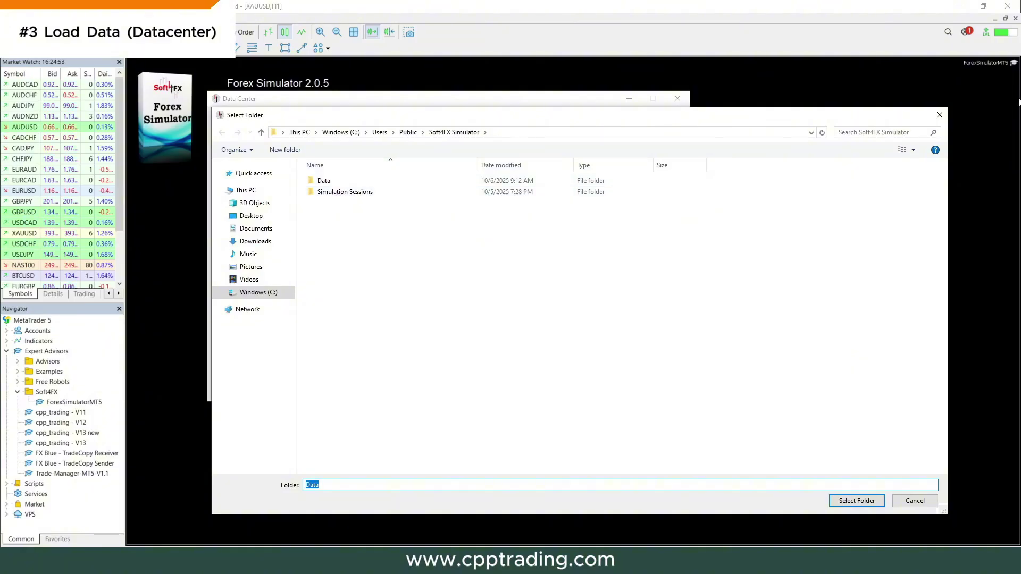
pyautogui.click(940, 115)
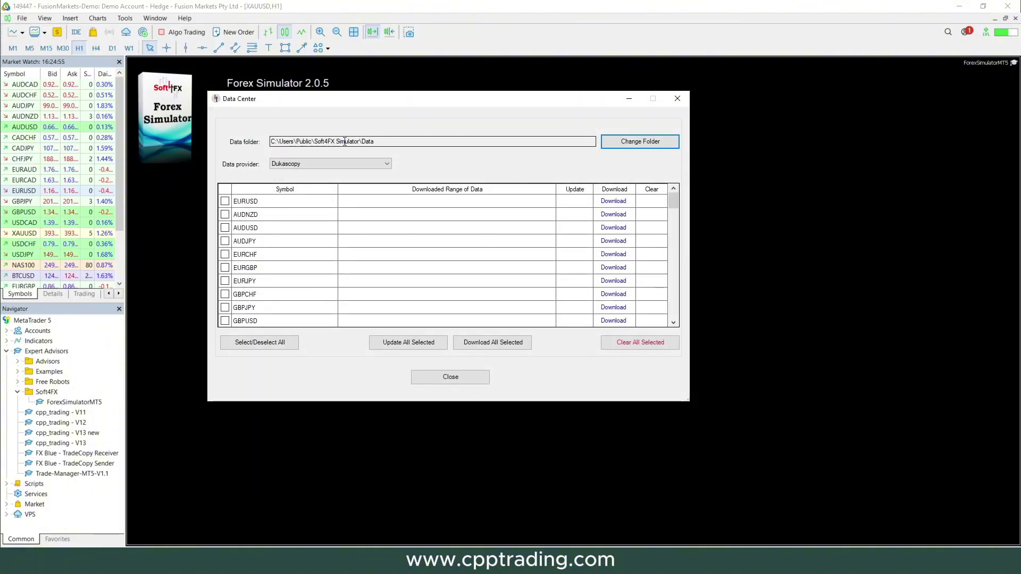
pyautogui.press('Tab')
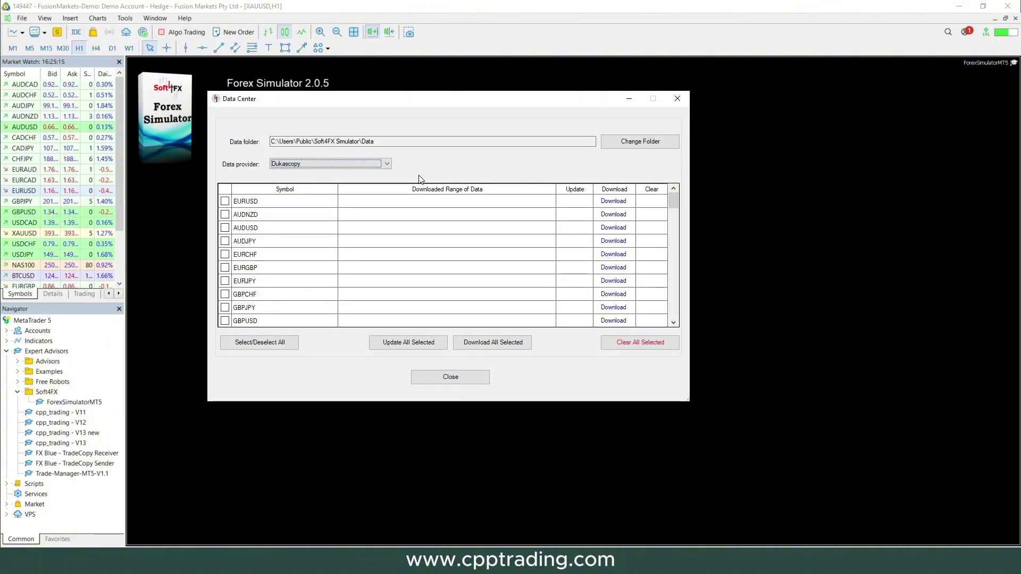
pyautogui.click(286, 165)
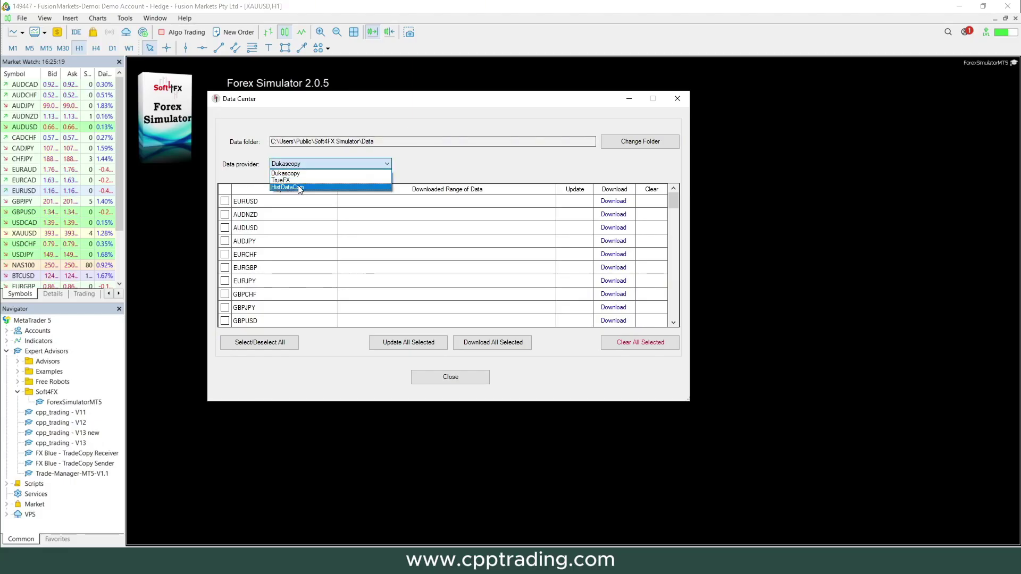
pyautogui.click(670, 195)
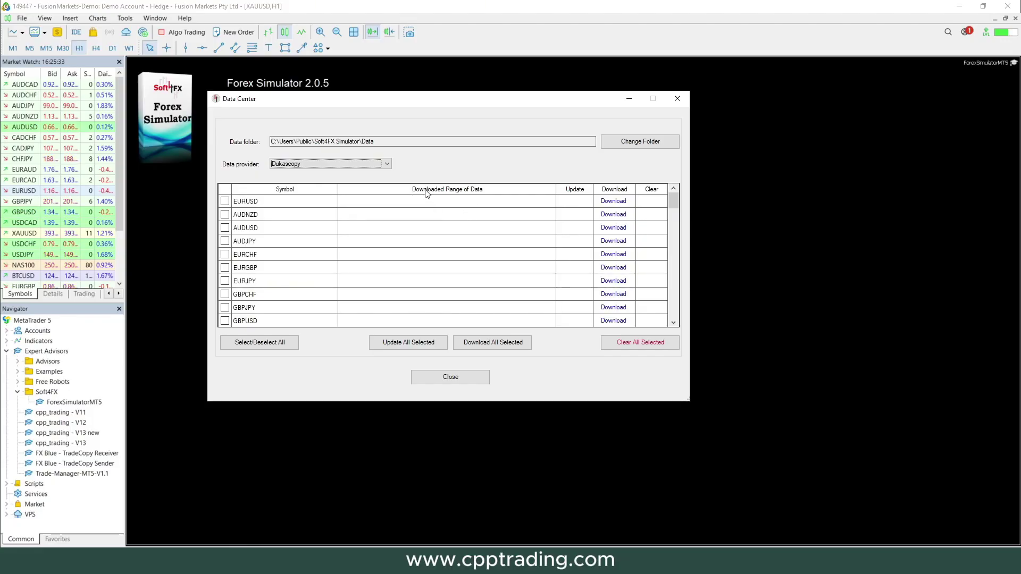
# Tick EURUSD, AUDNZD, AUDUSD, EURCHF and AUDJPY for download in the Data Center.
pyautogui.click(225, 201)
pyautogui.click(225, 215)
pyautogui.click(225, 228)
pyautogui.click(225, 254)
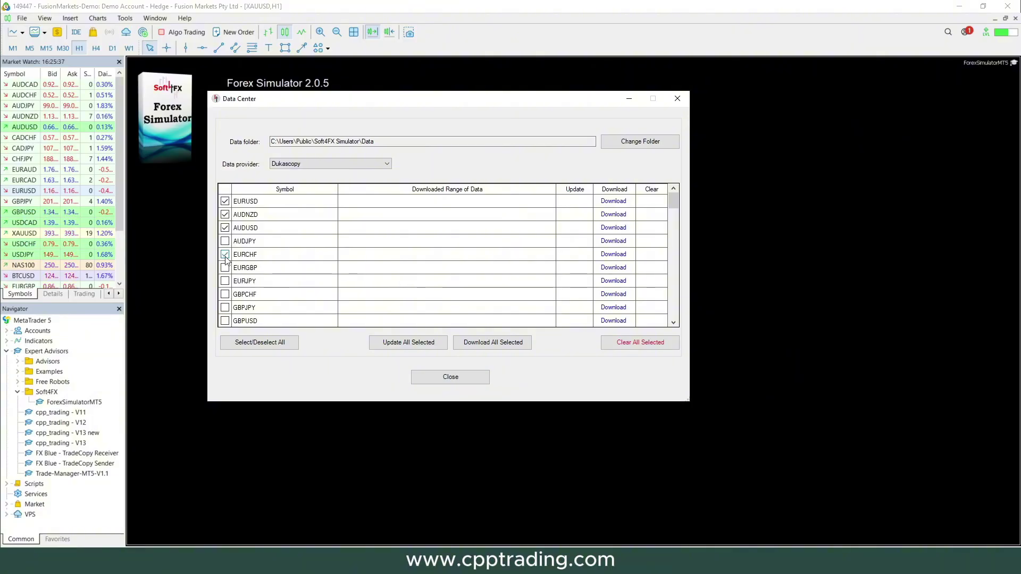
pyautogui.click(225, 241)
# Untick all five symbols again and bring up EURUSD's download options, set to the last 1 year.
pyautogui.click(225, 254)
pyautogui.click(224, 241)
pyautogui.click(225, 228)
pyautogui.click(225, 214)
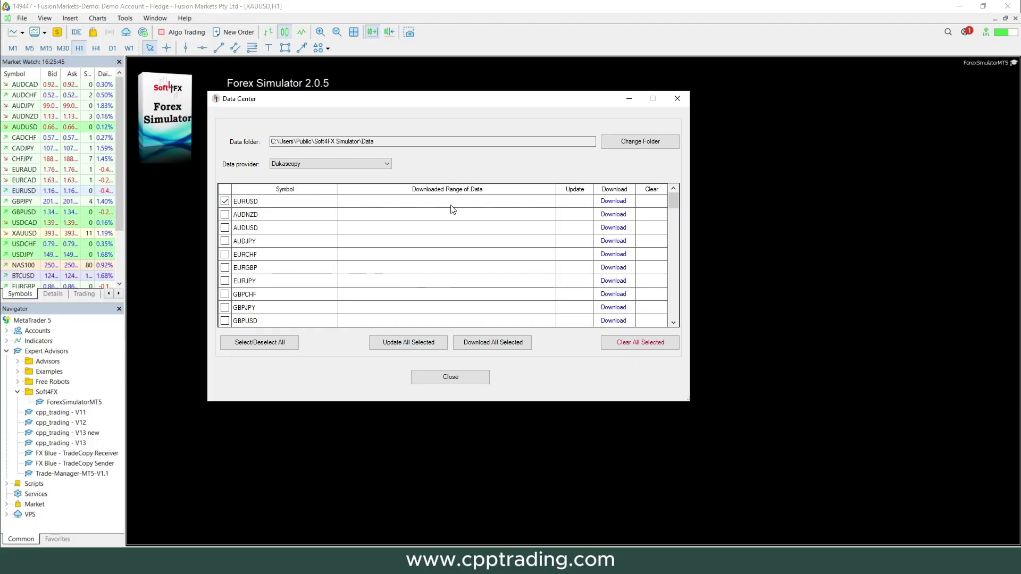
pyautogui.click(225, 201)
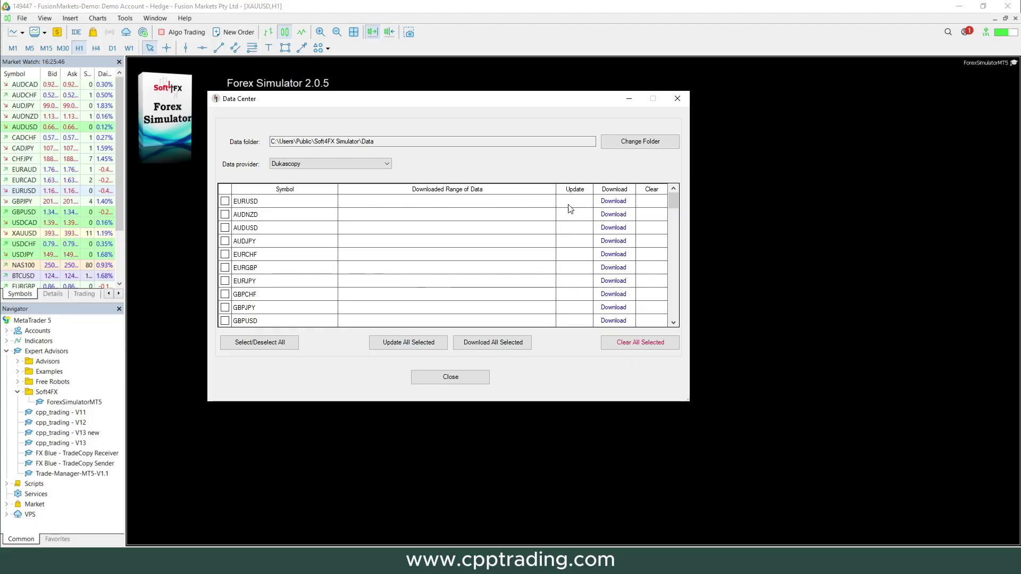
pyautogui.click(615, 202)
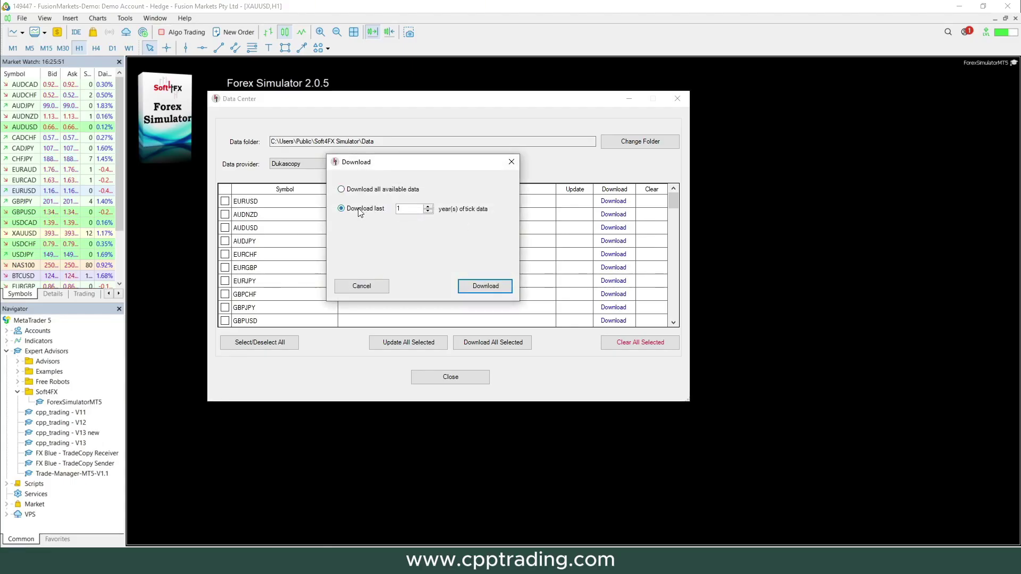
# Download 2 years of EURUSD tick data, then start the same 2-year download for GBPJPY.
pyautogui.click(428, 207)
pyautogui.click(482, 287)
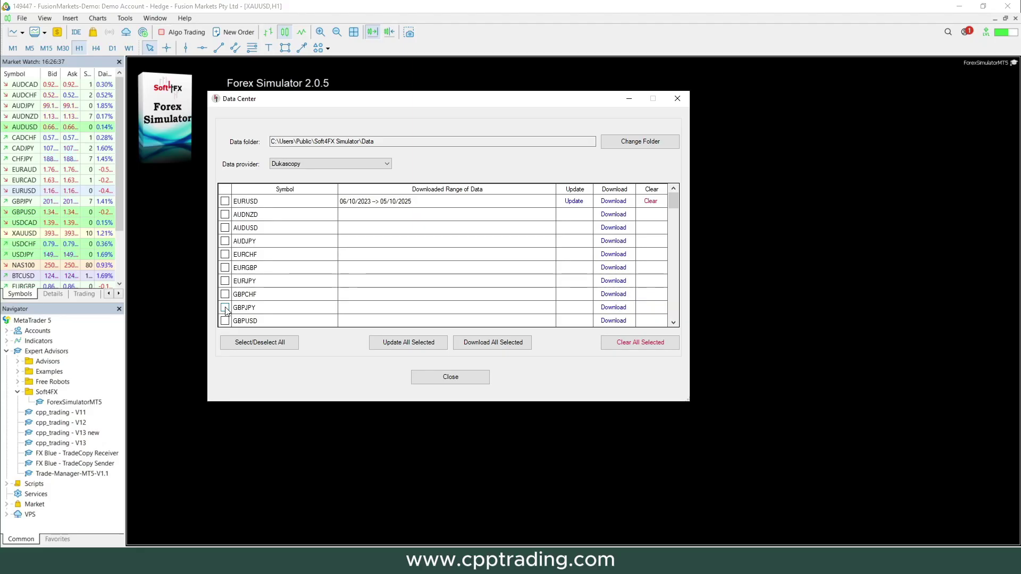
pyautogui.click(613, 307)
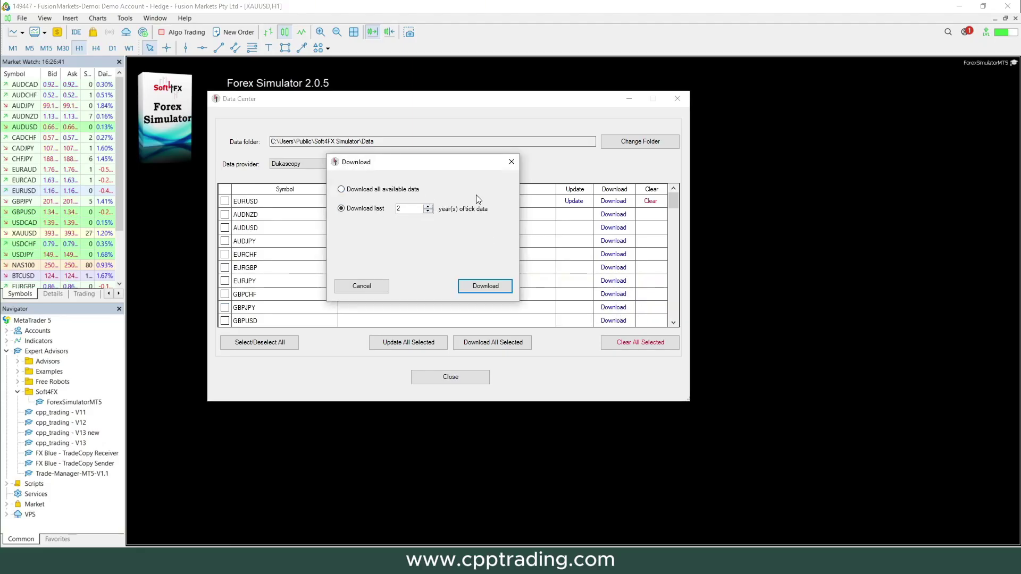
pyautogui.click(485, 285)
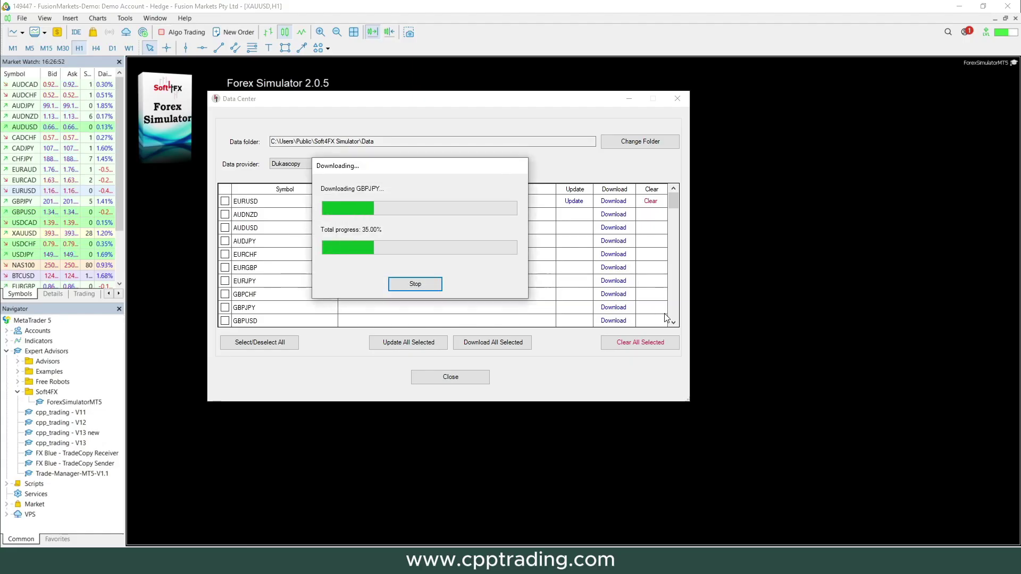
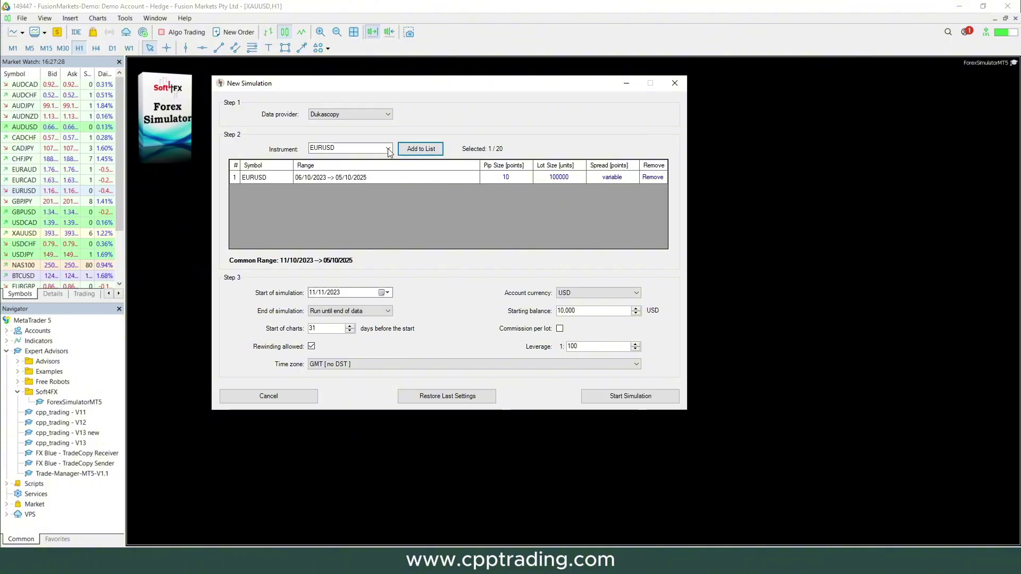
# Add GBPJPY from the Instrument list to the simulation alongside EURUSD.
pyautogui.click(337, 148)
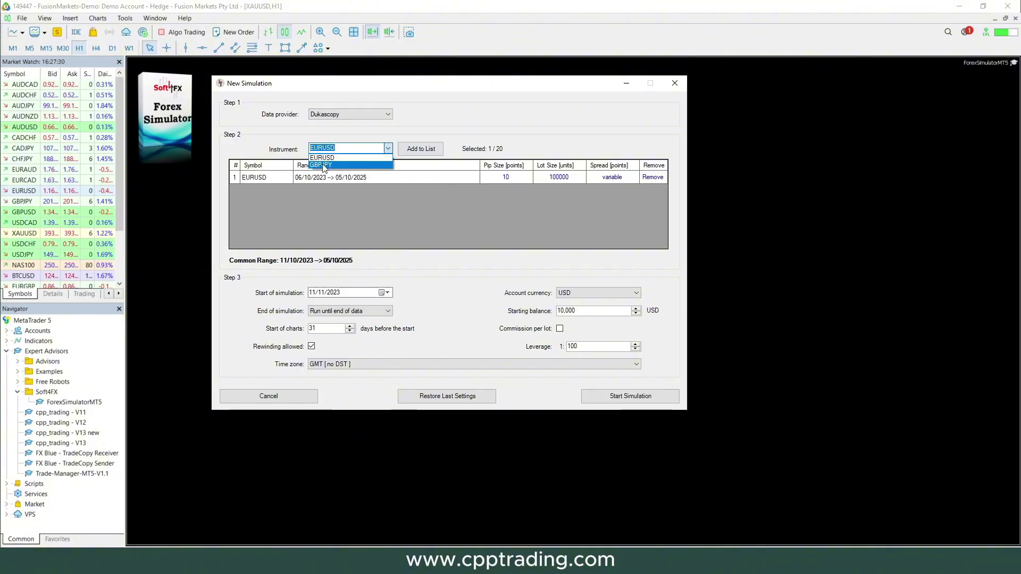
pyautogui.click(325, 165)
pyautogui.click(429, 150)
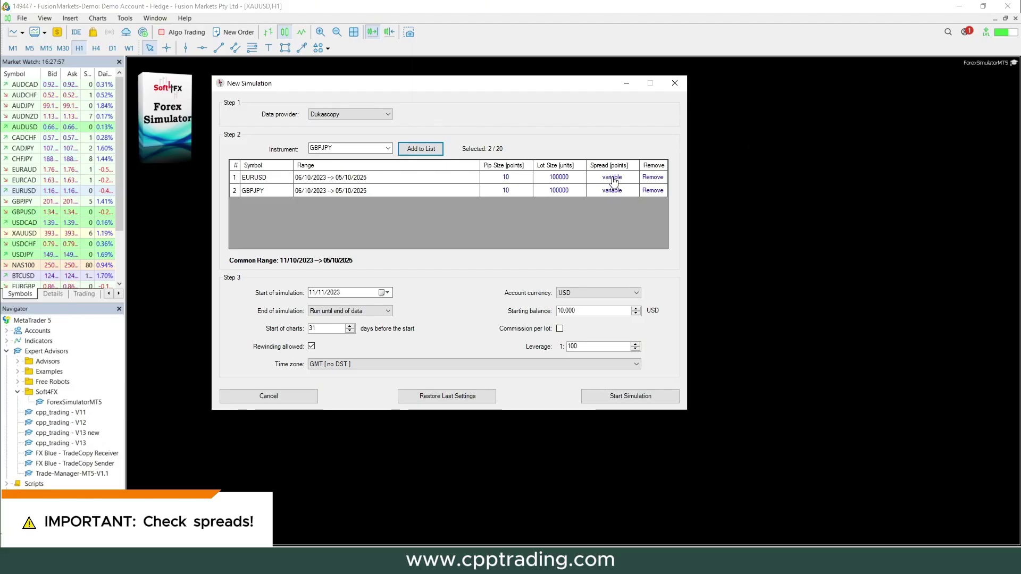
# Give EURUSD a fixed spread of 0 points.
pyautogui.click(613, 178)
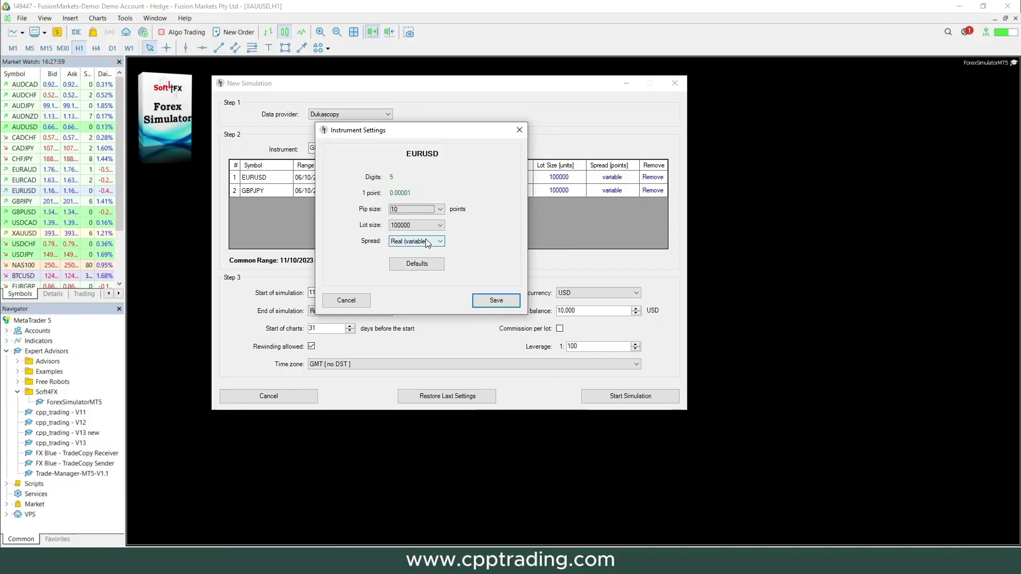
pyautogui.click(428, 242)
pyautogui.click(412, 256)
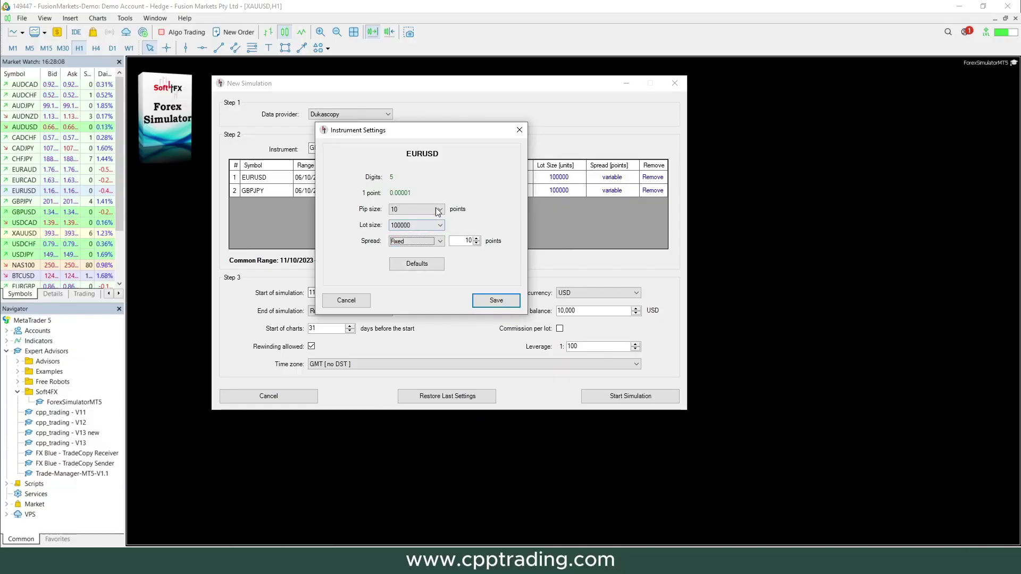
pyautogui.doubleClick(479, 241)
pyautogui.write('0')
pyautogui.click(491, 301)
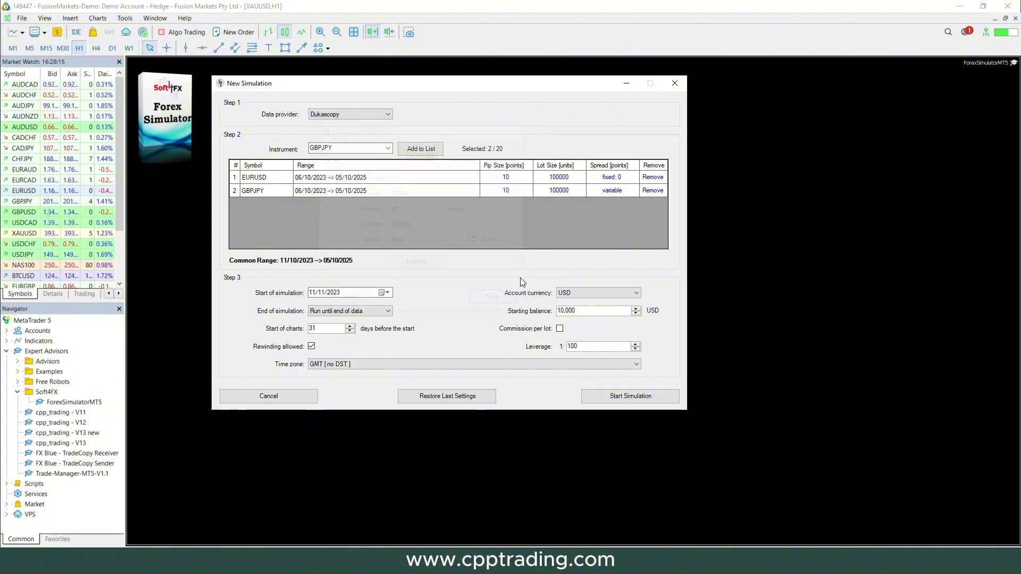
# Give GBPJPY a fixed spread of 5 points.
pyautogui.click(612, 190)
pyautogui.click(423, 242)
pyautogui.click(415, 260)
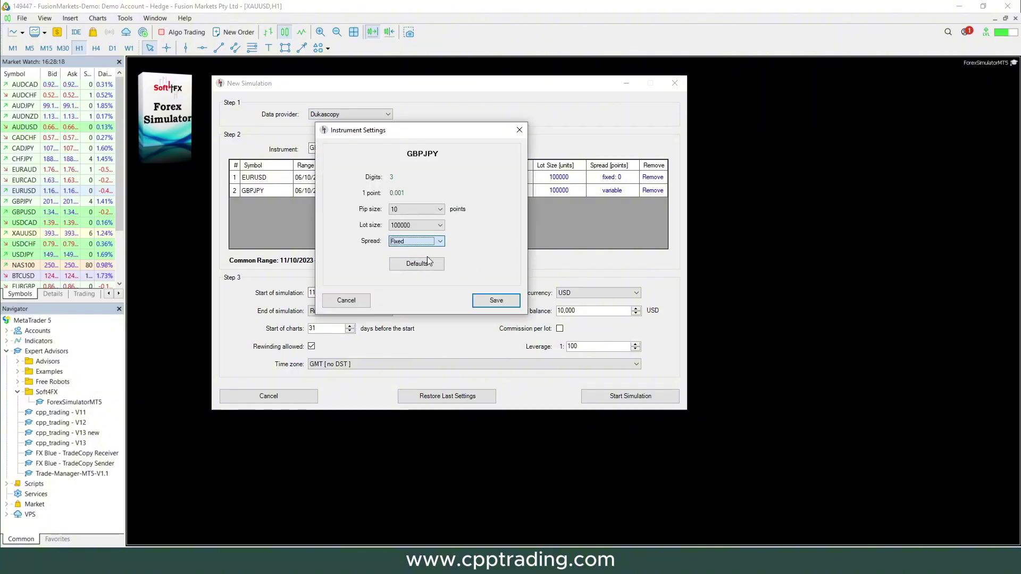
pyautogui.write('5')
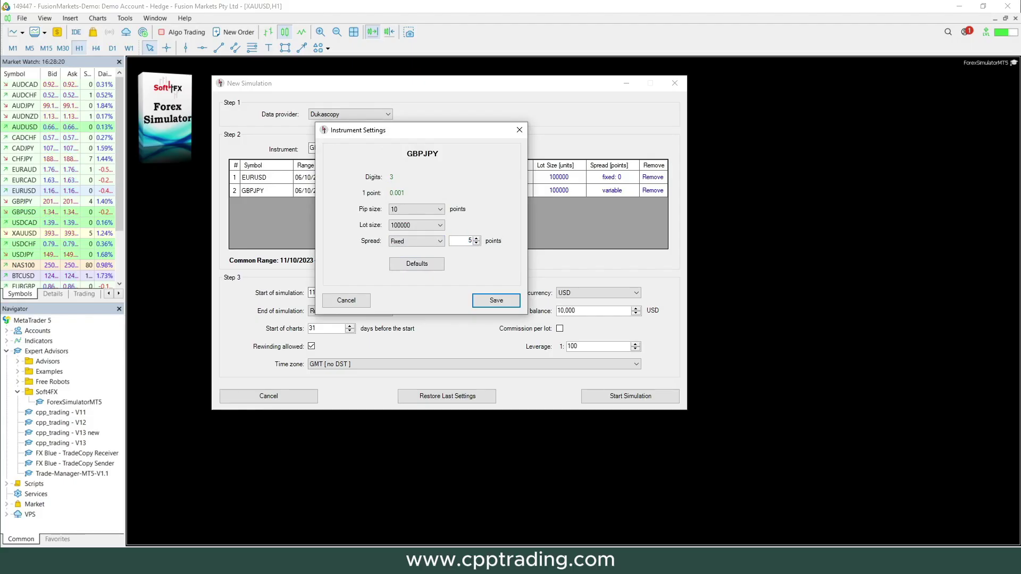
pyautogui.click(495, 301)
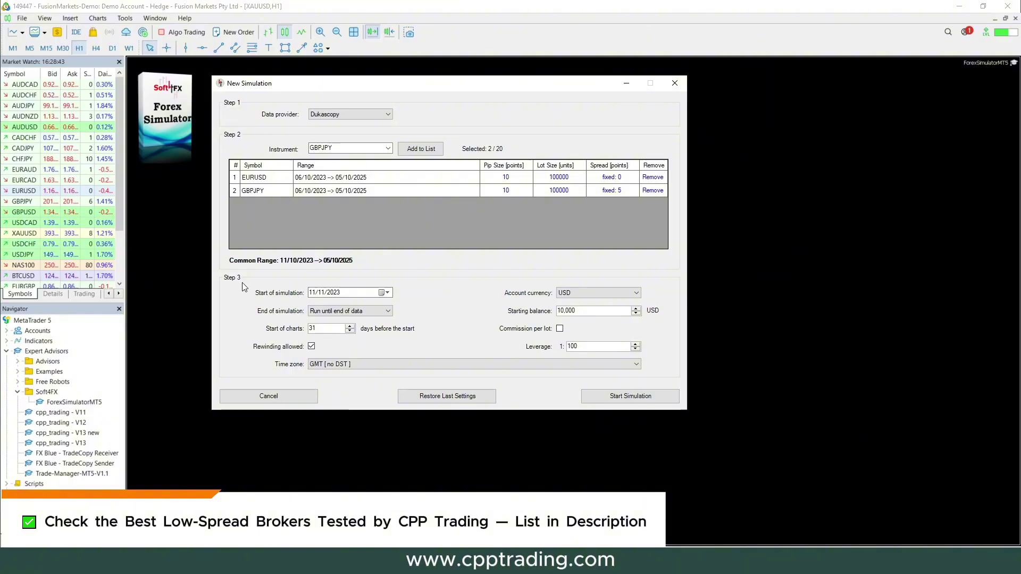
# Set the simulation start to 1 November 2024 with 100 days of chart history.
pyautogui.click(385, 293)
pyautogui.click(421, 307)
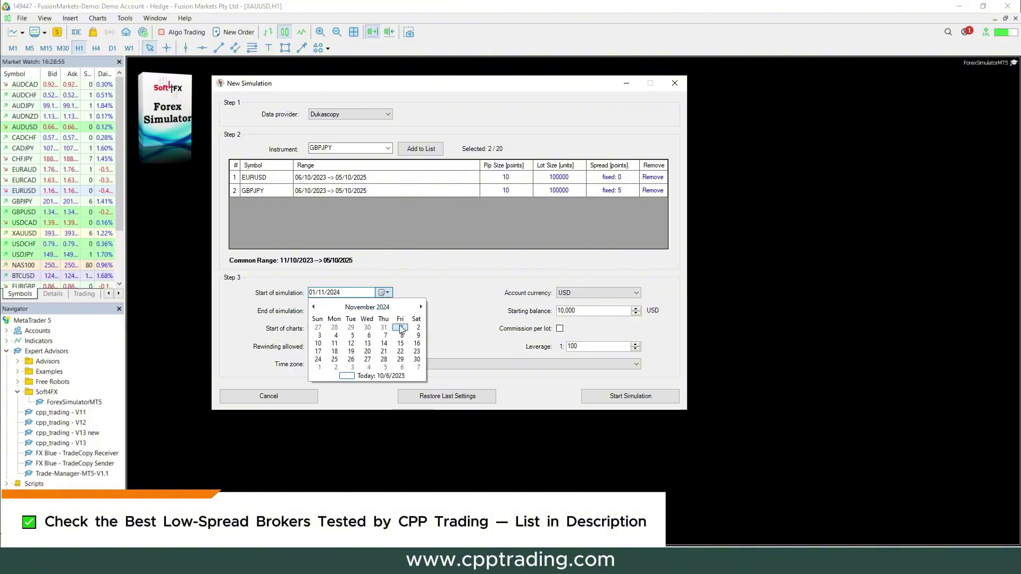
pyautogui.click(400, 327)
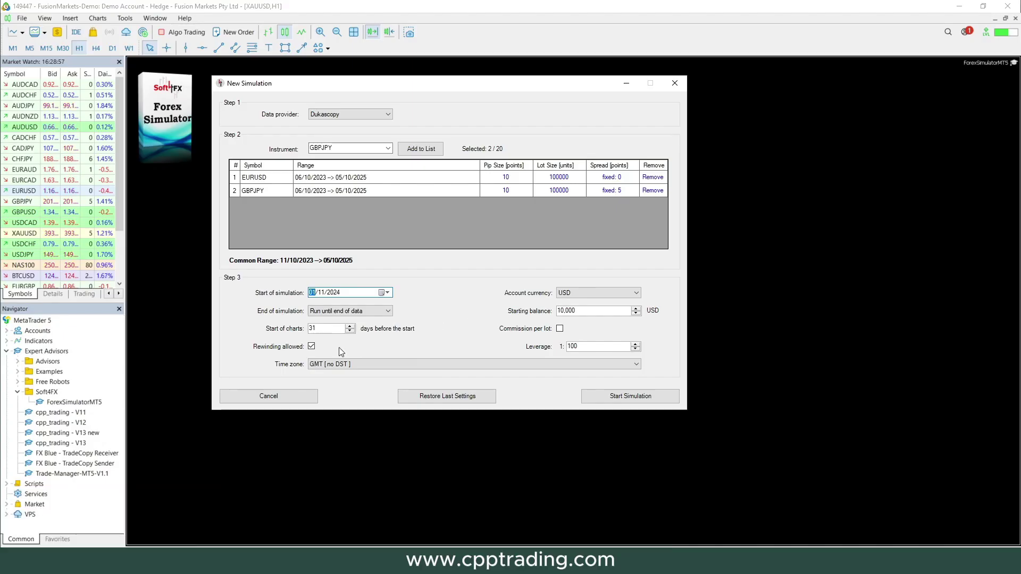
pyautogui.click(321, 328)
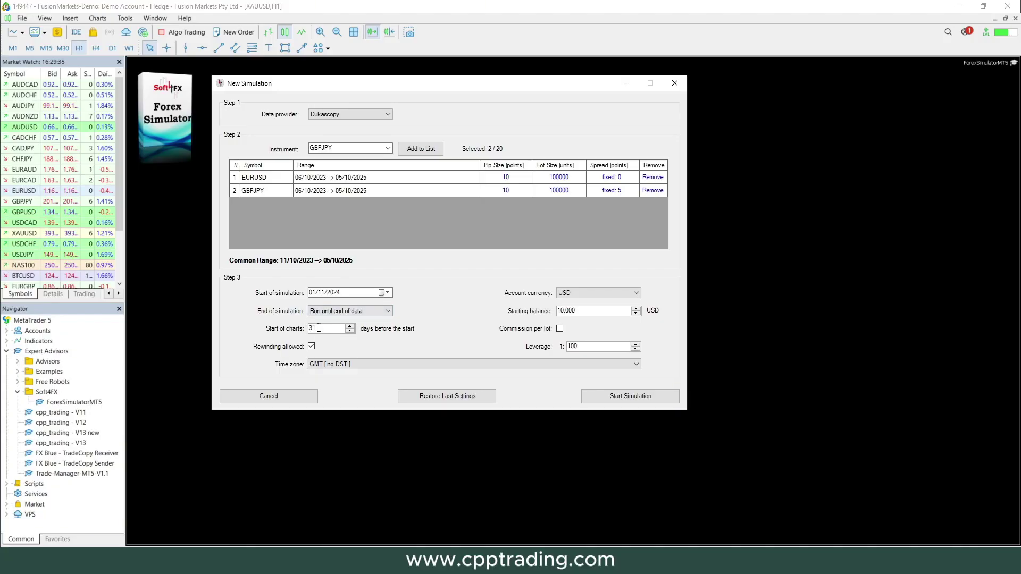
pyautogui.write('1')
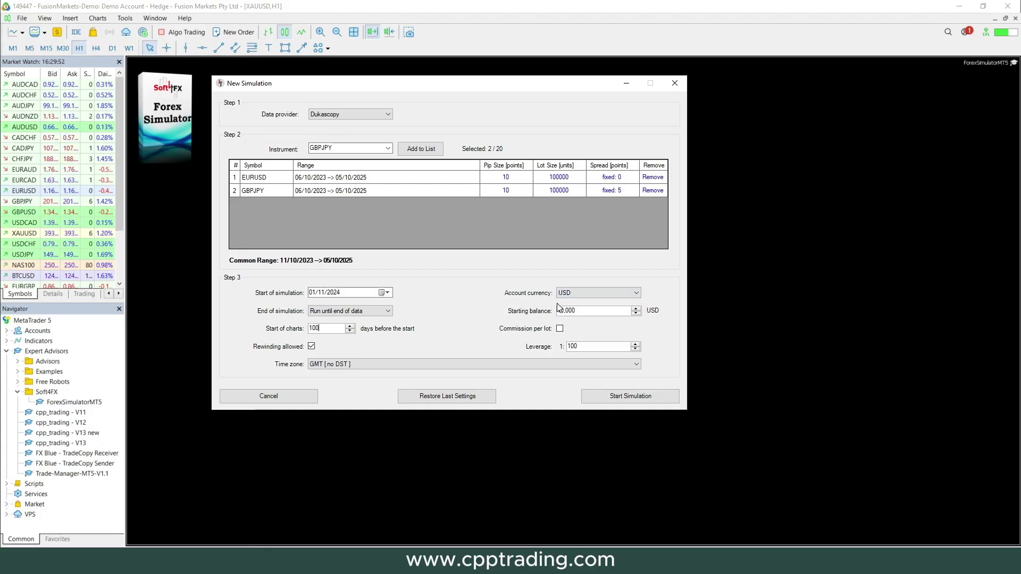
# Set 2 USD commission per lot, 1:200 leverage and the Eastern Time (US & Canada) time zone.
pyautogui.click(559, 328)
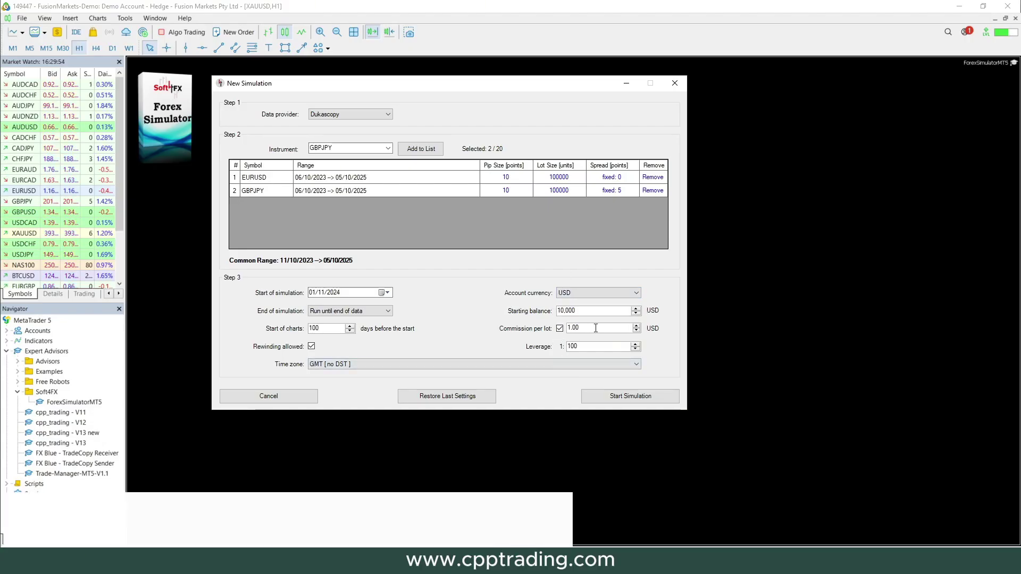
pyautogui.doubleClick(574, 329)
pyautogui.write('2')
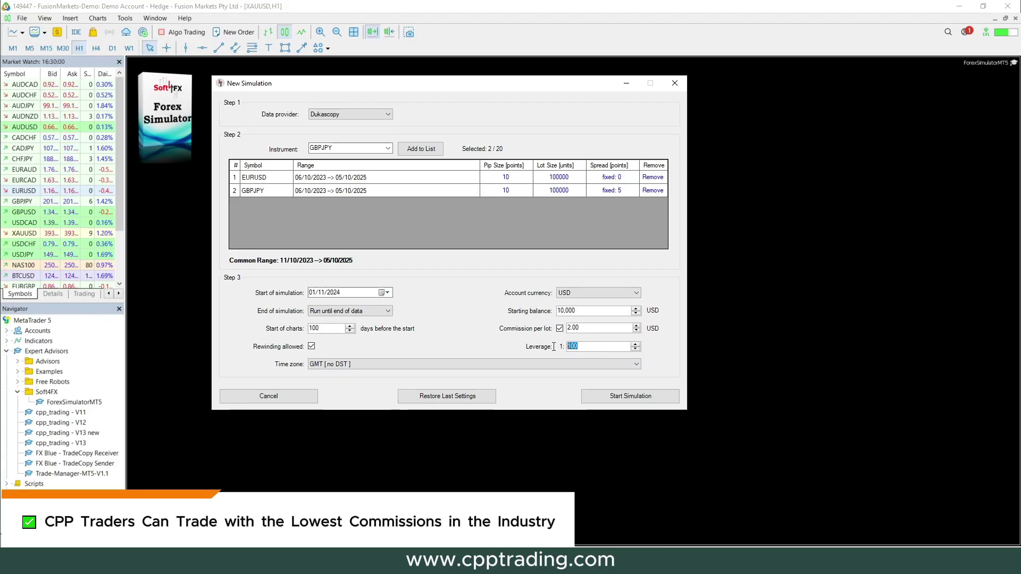
pyautogui.write('200')
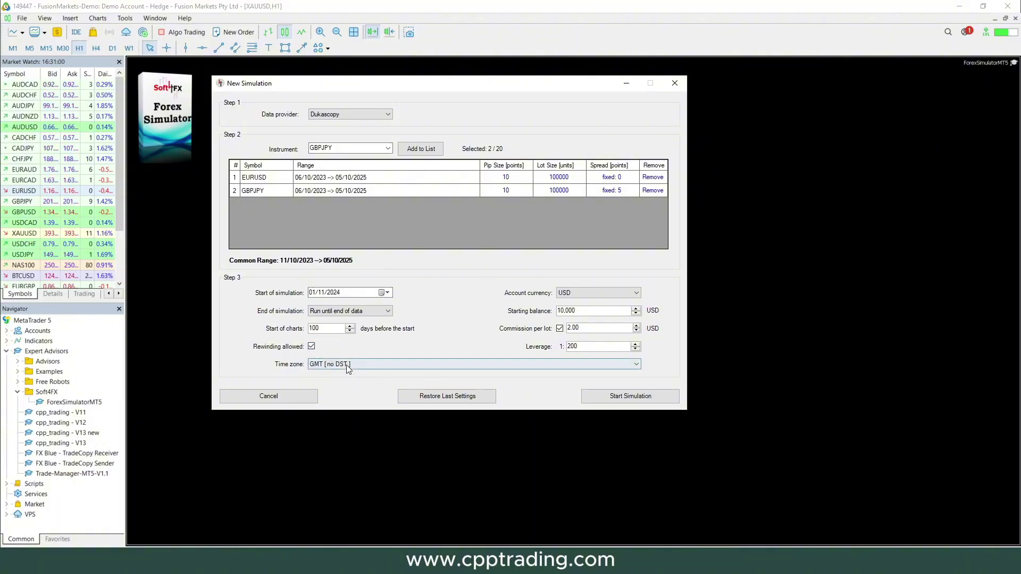
pyautogui.click(356, 366)
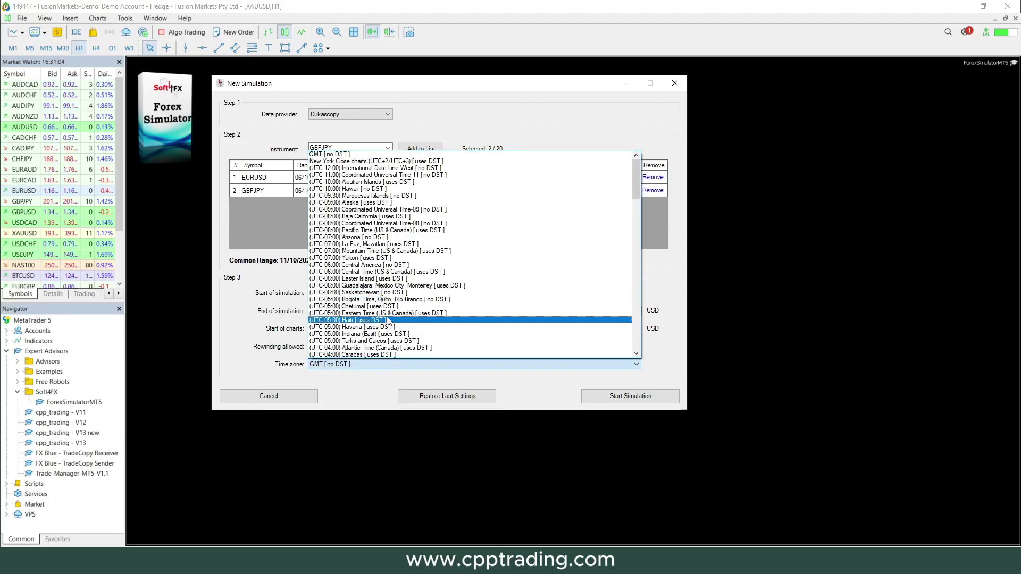
pyautogui.click(381, 313)
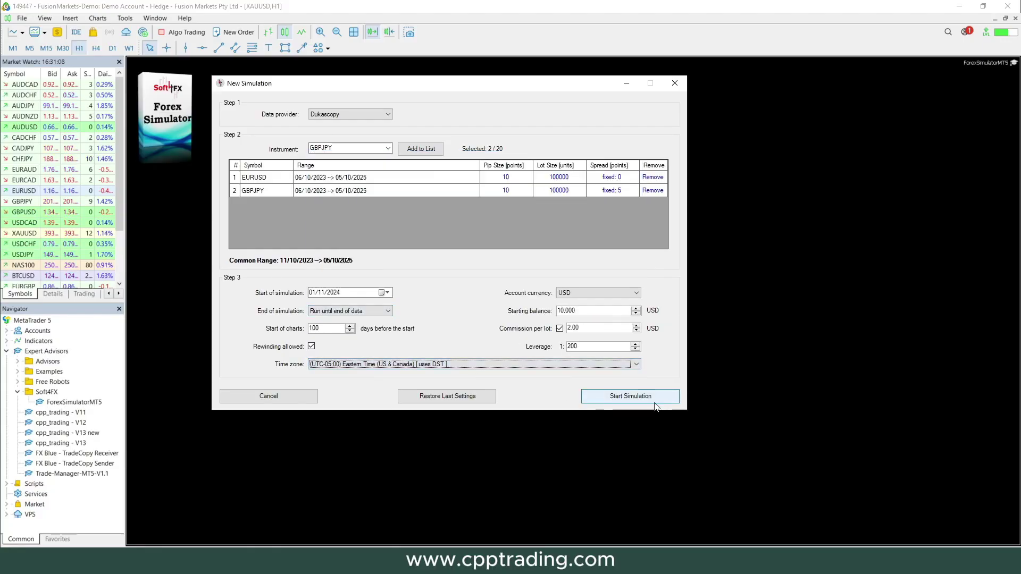
# Start the simulation, move the simulator panel to the upper left and show the EURUSD chart.
pyautogui.click(625, 398)
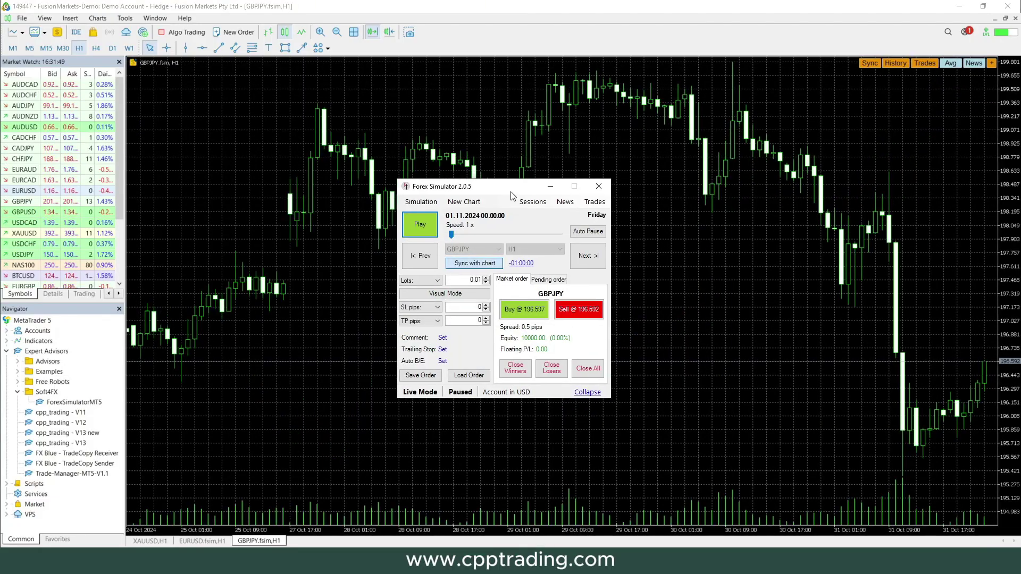
pyautogui.moveTo(512, 196); pyautogui.dragTo(271, 102)
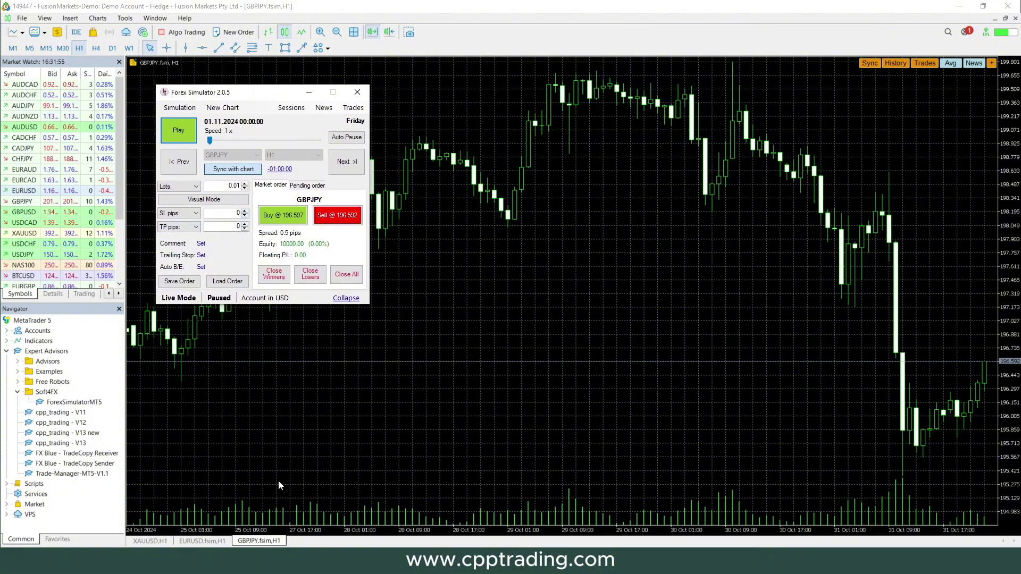
pyautogui.click(195, 542)
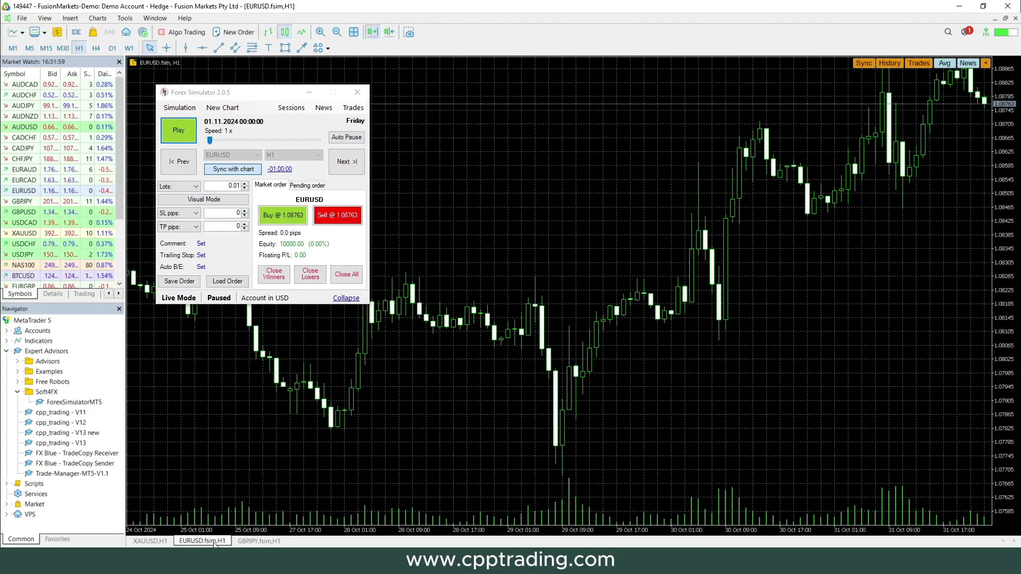
pyautogui.click(256, 542)
pyautogui.click(213, 542)
# Apply the CPP_Trading_color_on_black template to the EURUSD chart.
pyautogui.click(97, 18)
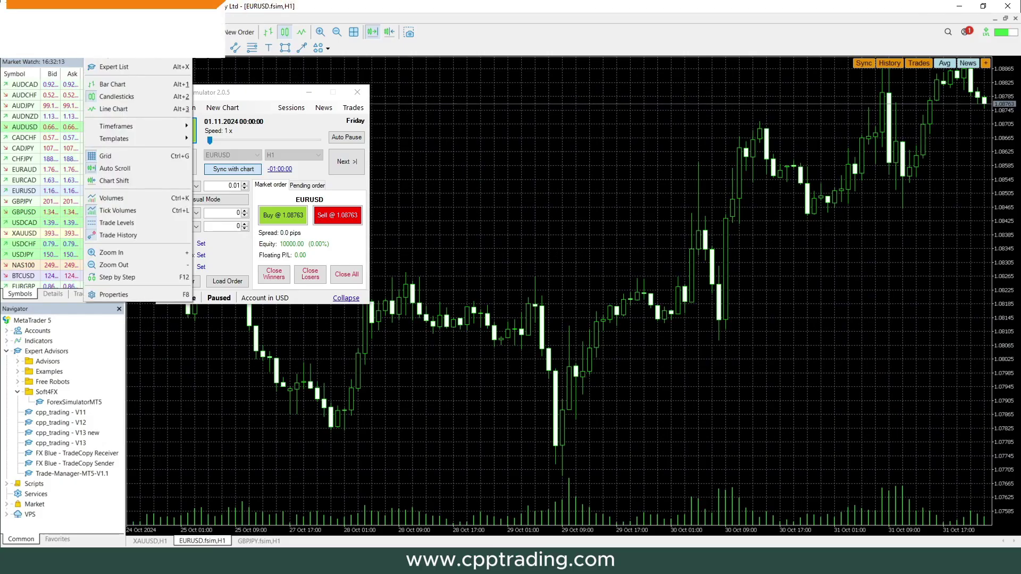
pyautogui.moveTo(130, 142)
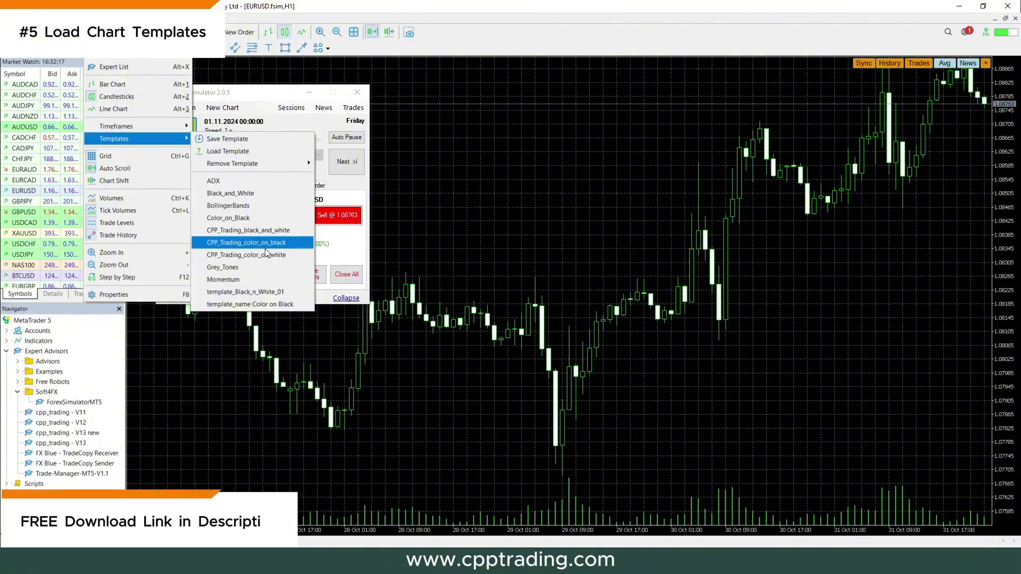
pyautogui.click(235, 243)
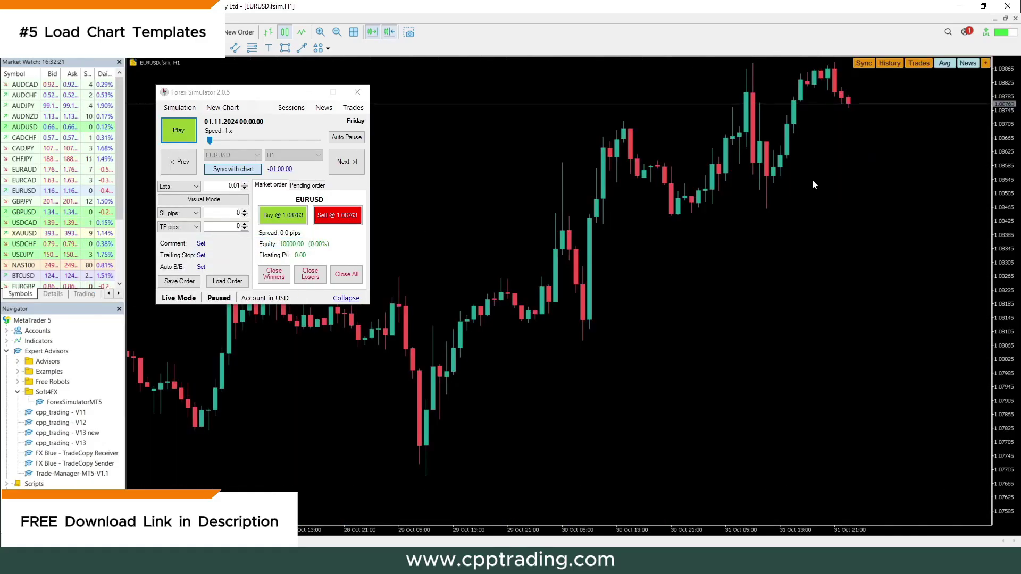
# Style the GBPJPY chart with a CPP_Trading template and compress its price scale.
pyautogui.click(259, 541)
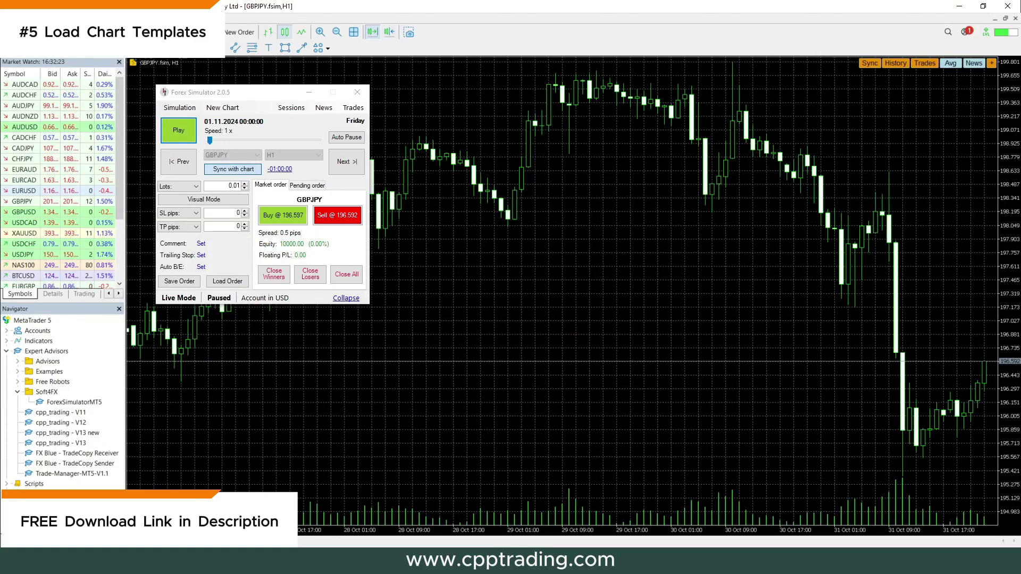
pyautogui.click(98, 18)
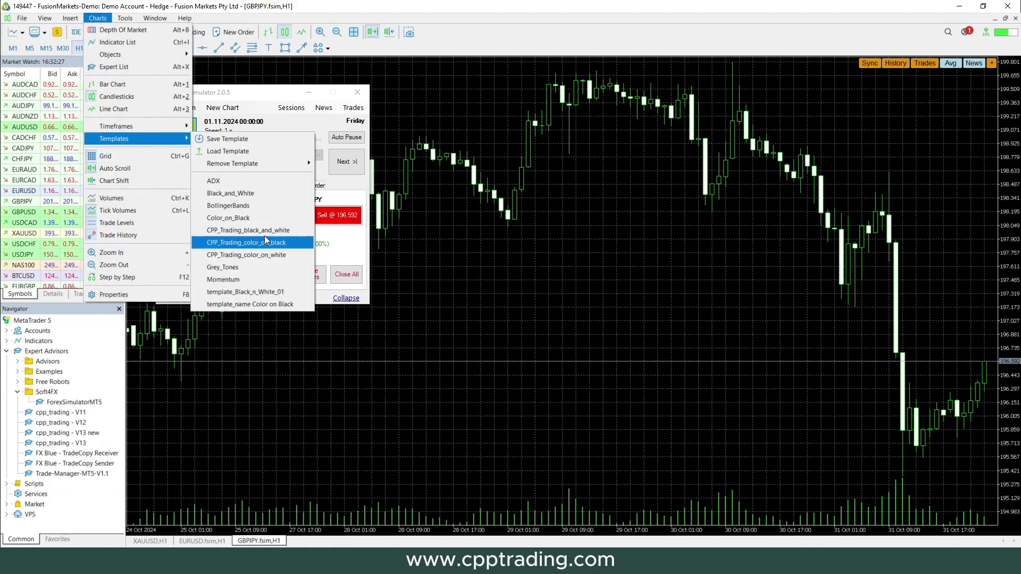
pyautogui.click(246, 231)
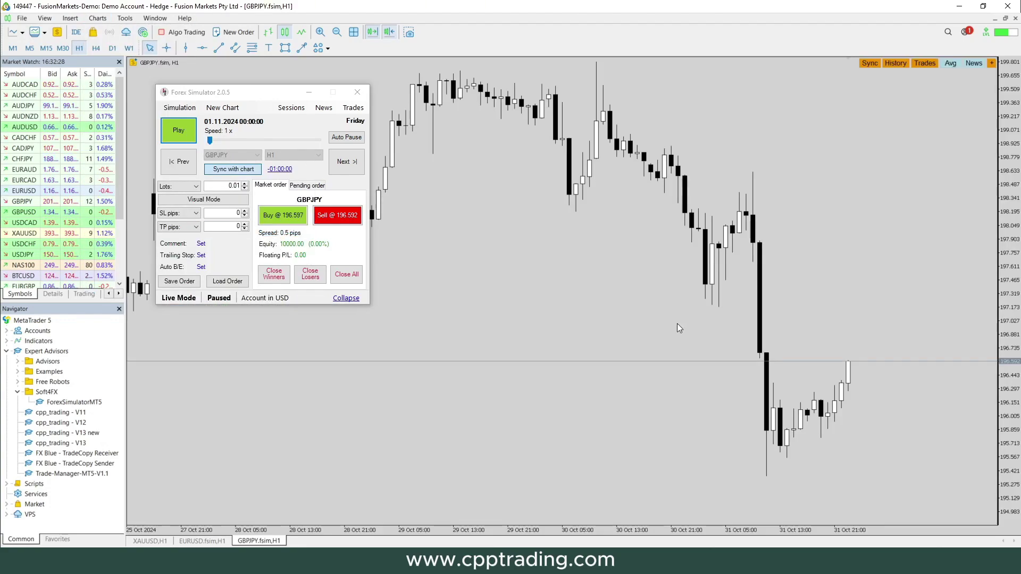
pyautogui.click(97, 18)
pyautogui.moveTo(170, 140)
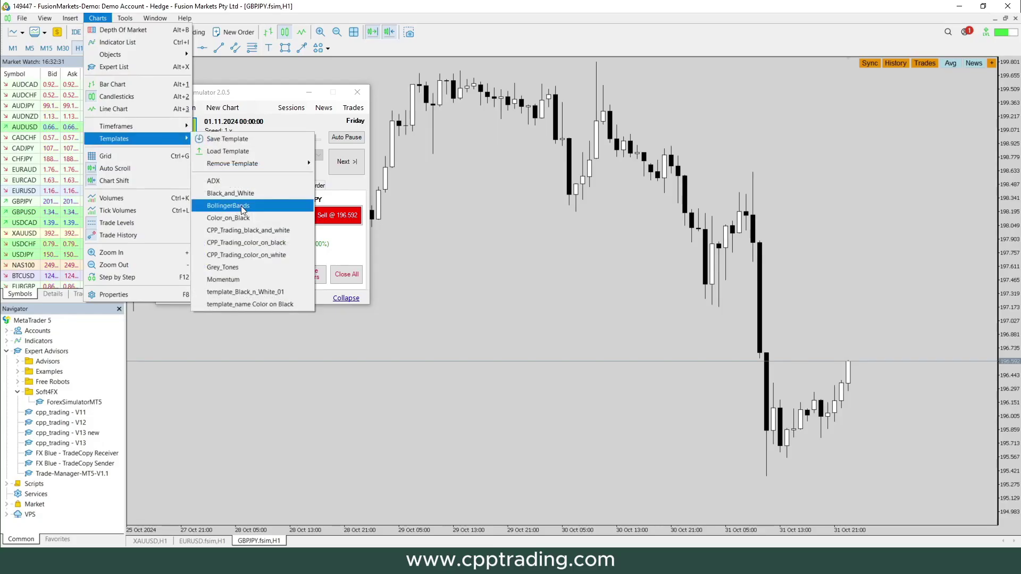
pyautogui.click(260, 244)
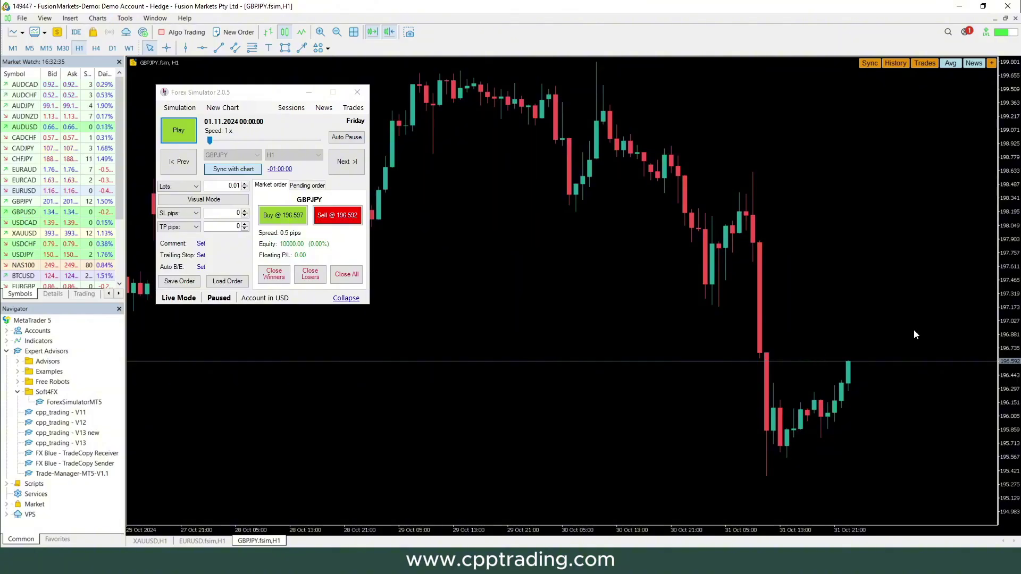
pyautogui.moveTo(1016, 141); pyautogui.dragTo(1015, 220)
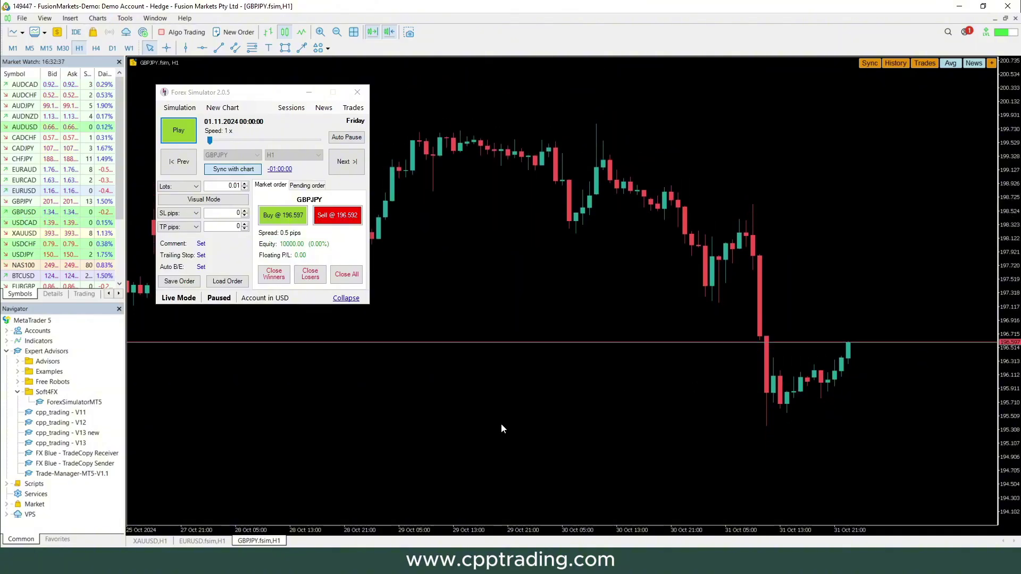
pyautogui.click(214, 540)
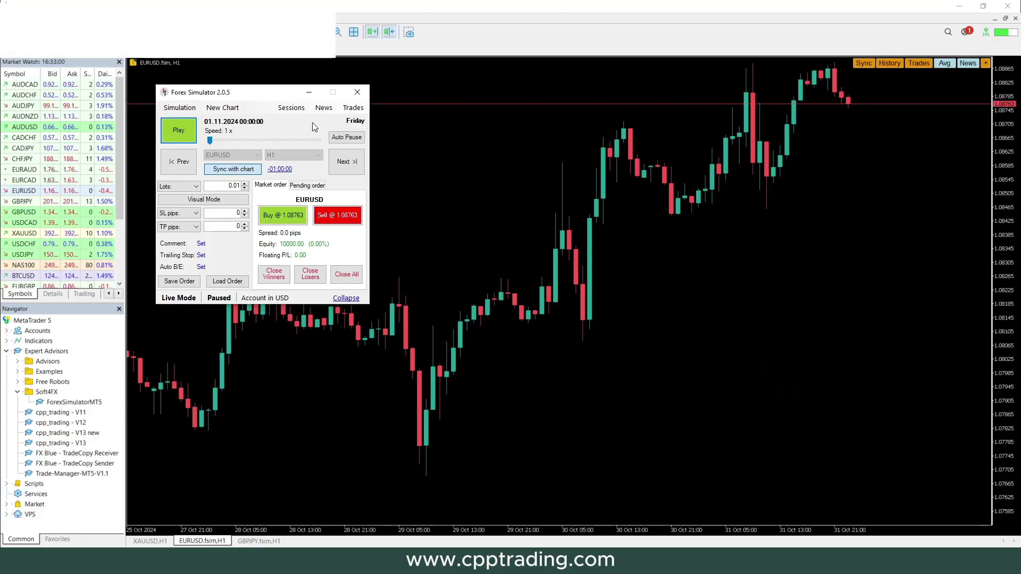
# Show the Sessions grid, hide low-impact news events, then close the news window.
pyautogui.click(293, 109)
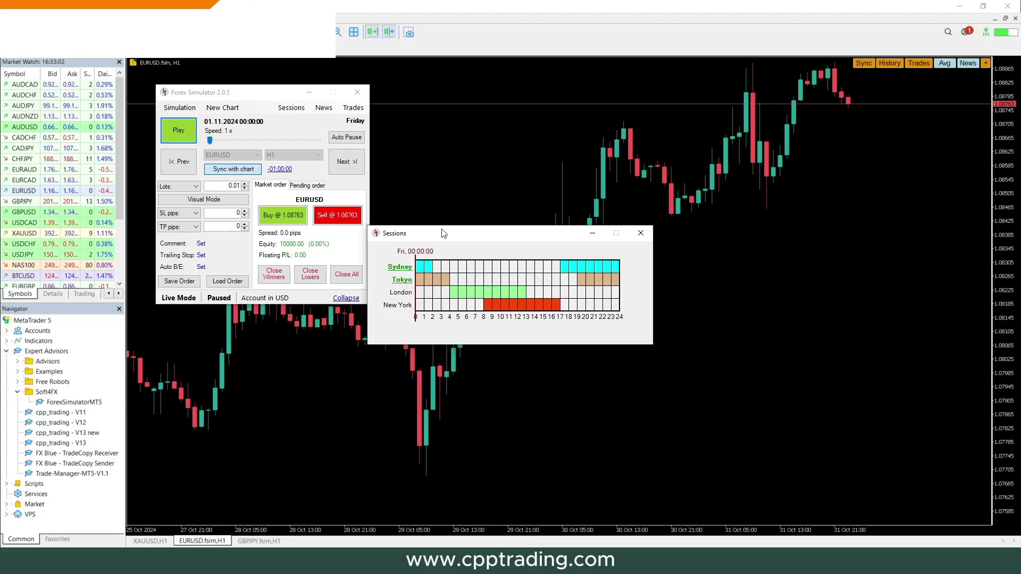
pyautogui.moveTo(496, 234); pyautogui.dragTo(571, 183)
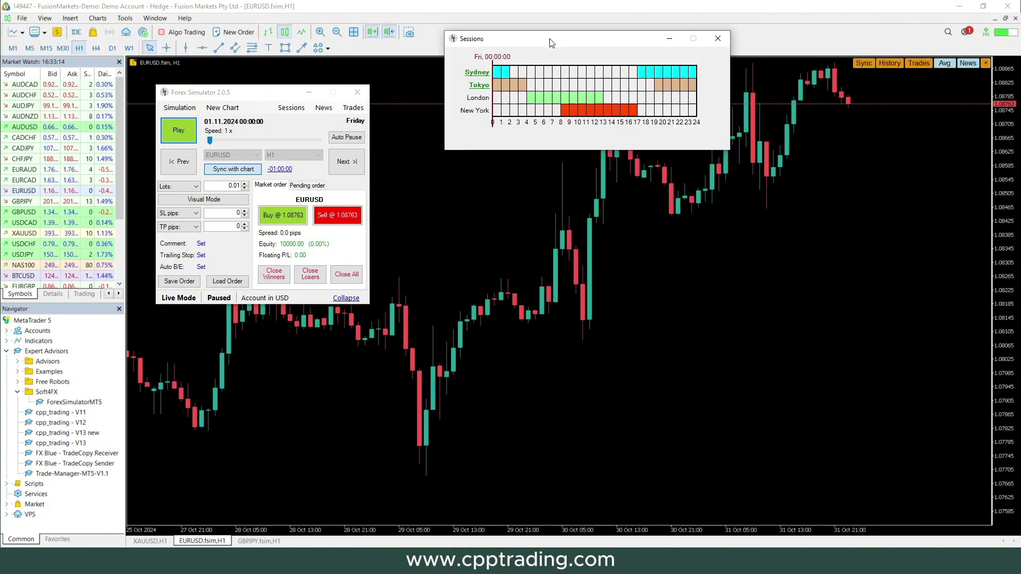
pyautogui.click(324, 108)
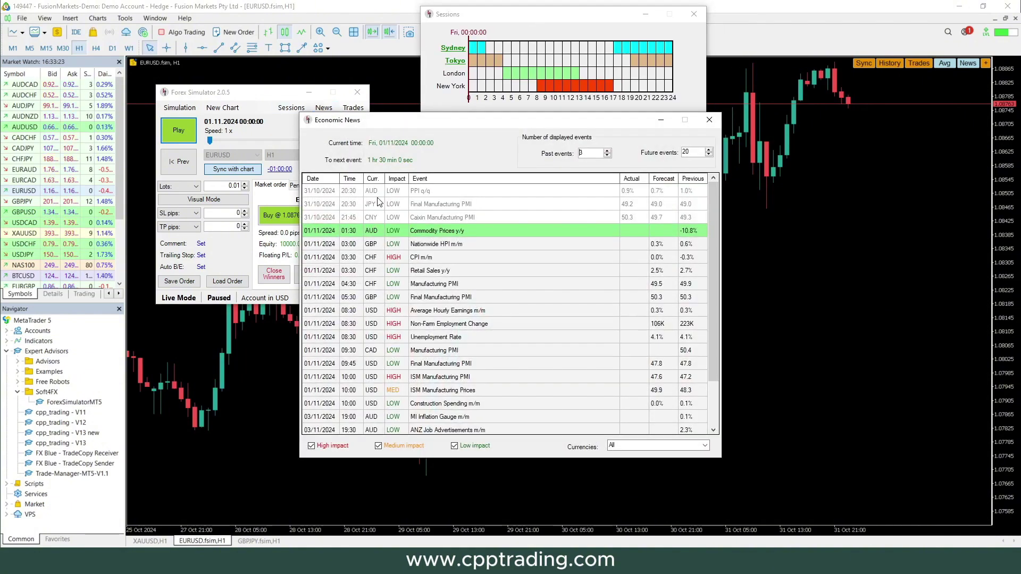
pyautogui.click(455, 447)
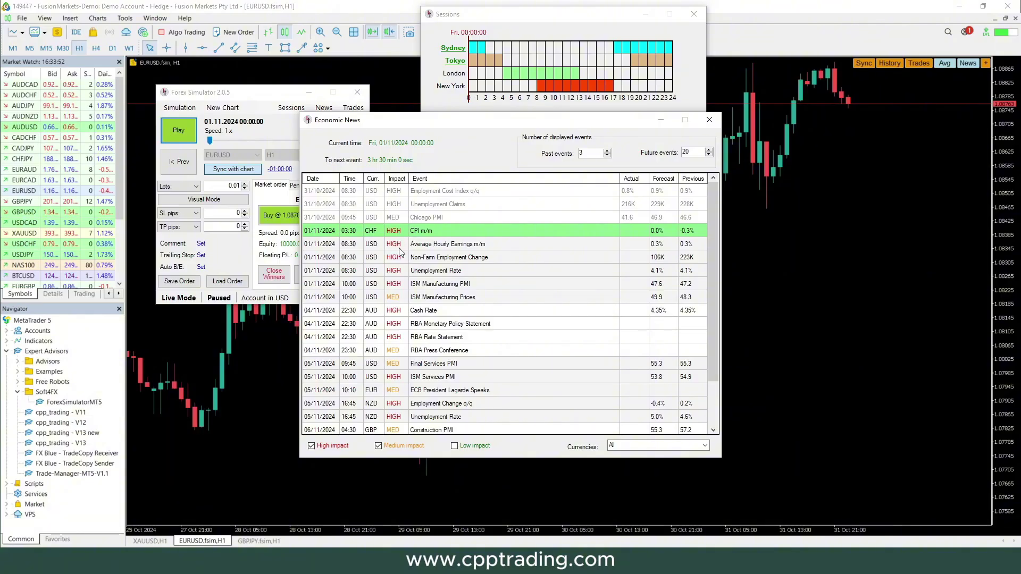
pyautogui.moveTo(591, 121); pyautogui.dragTo(692, 179)
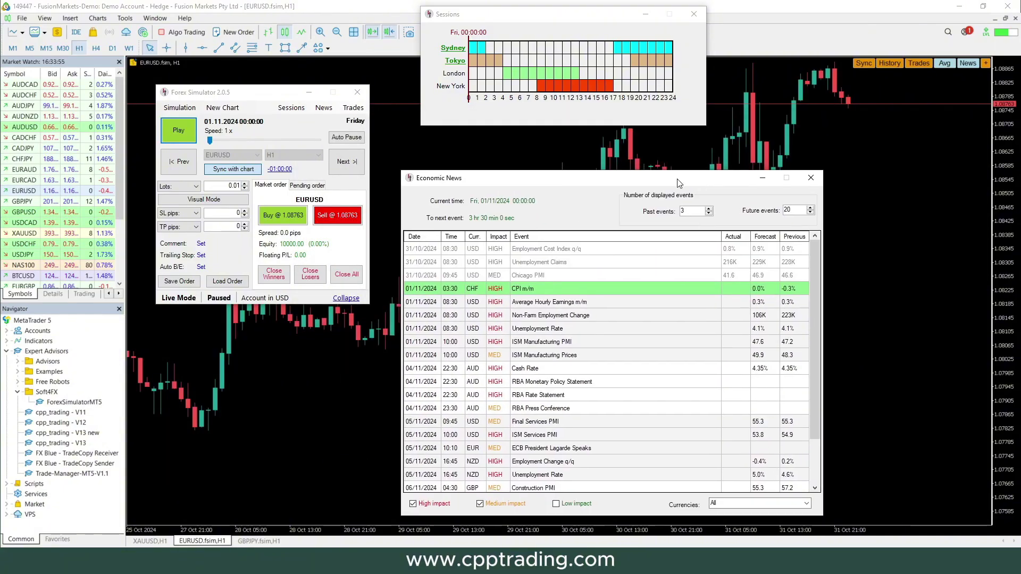
pyautogui.click(811, 178)
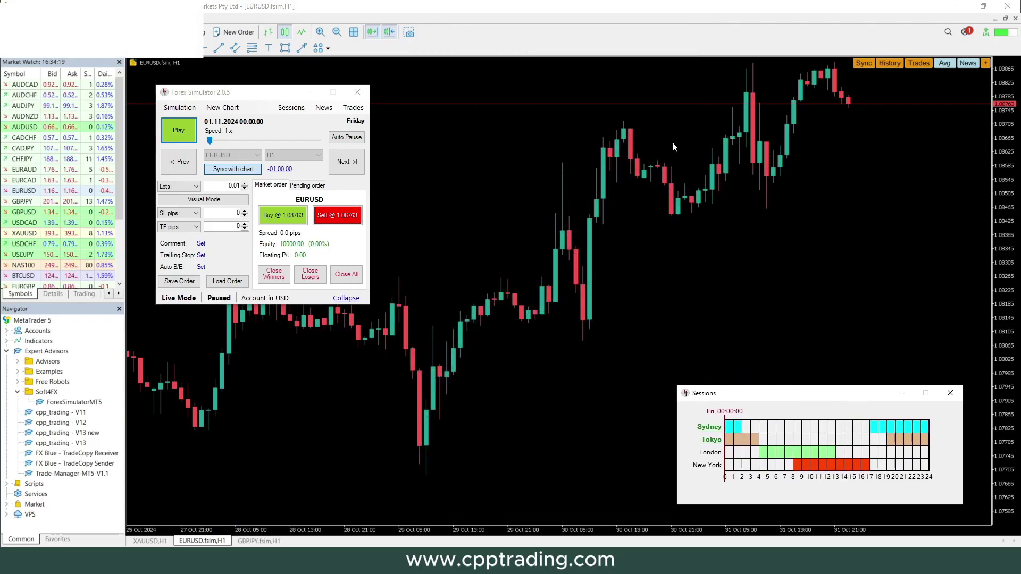
# On H4, draw horizontal levels at 1.08685 and 1.08551.
pyautogui.click(672, 141)
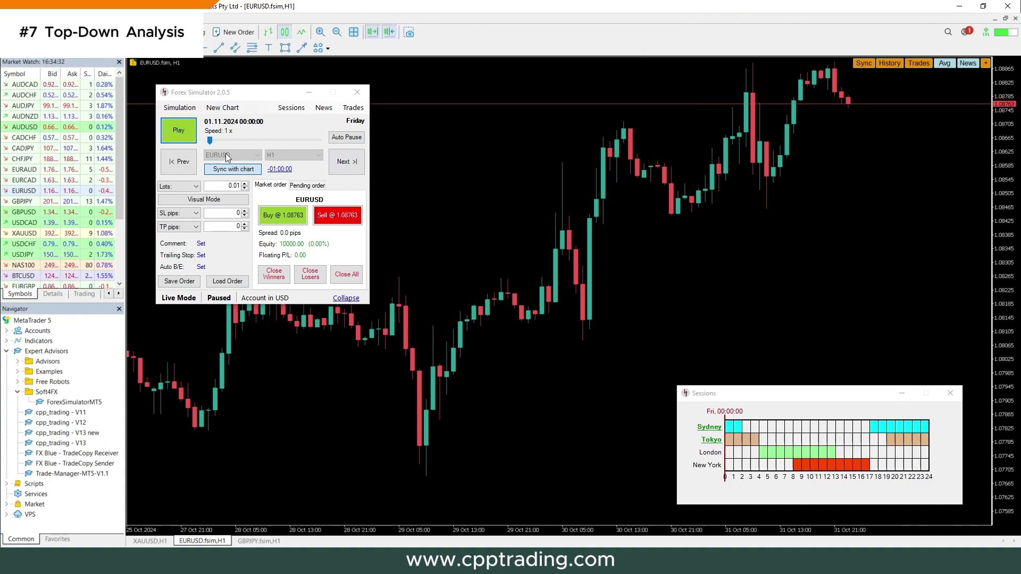
pyautogui.write('H4')
pyautogui.press('Return')
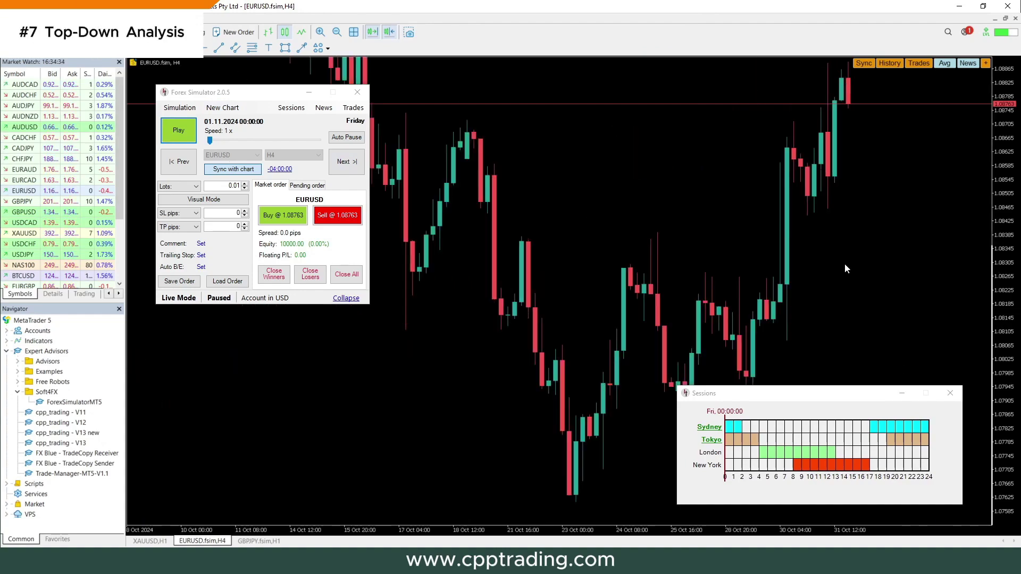
pyautogui.click(901, 393)
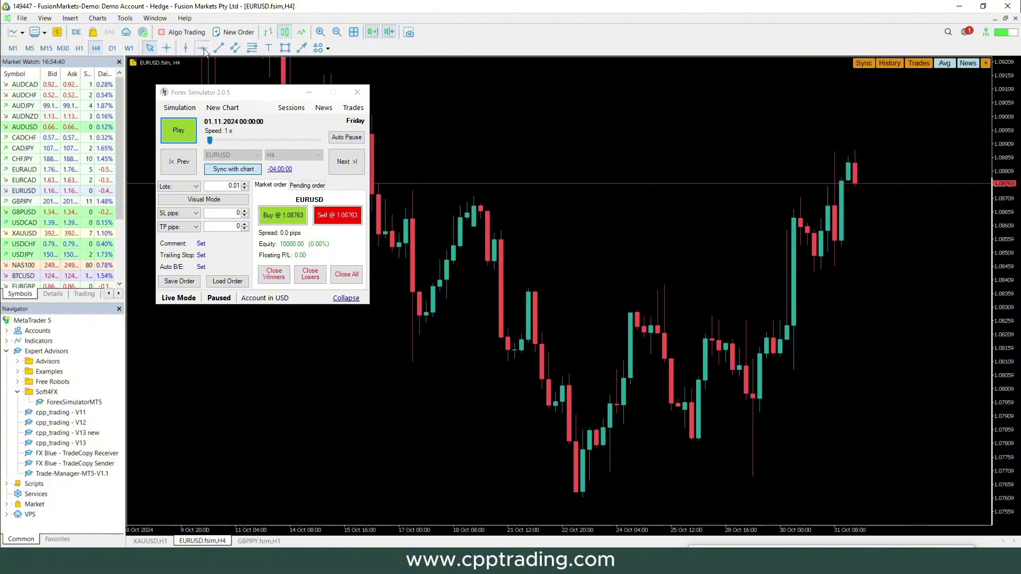
pyautogui.click(845, 205)
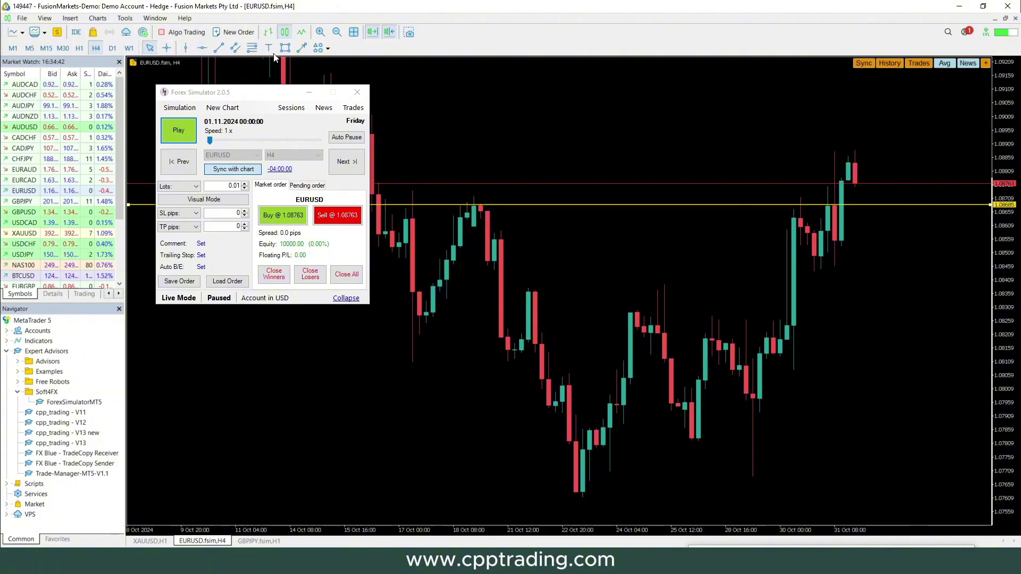
pyautogui.click(202, 48)
pyautogui.click(854, 240)
pyautogui.moveTo(849, 245); pyautogui.dragTo(849, 246)
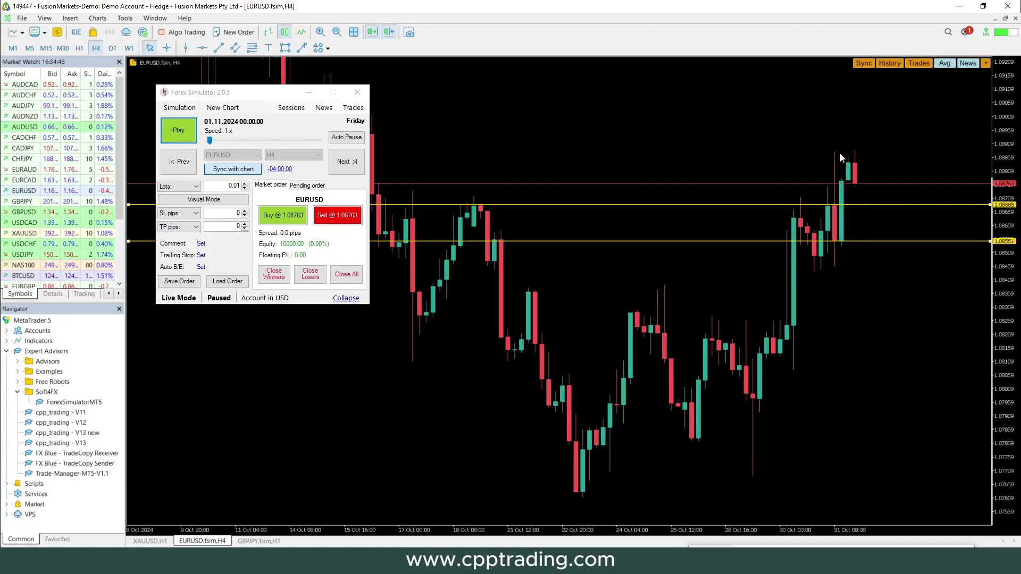
# Mark the recent highs with grey rectangles on the H1 and M30 charts.
pyautogui.click(79, 48)
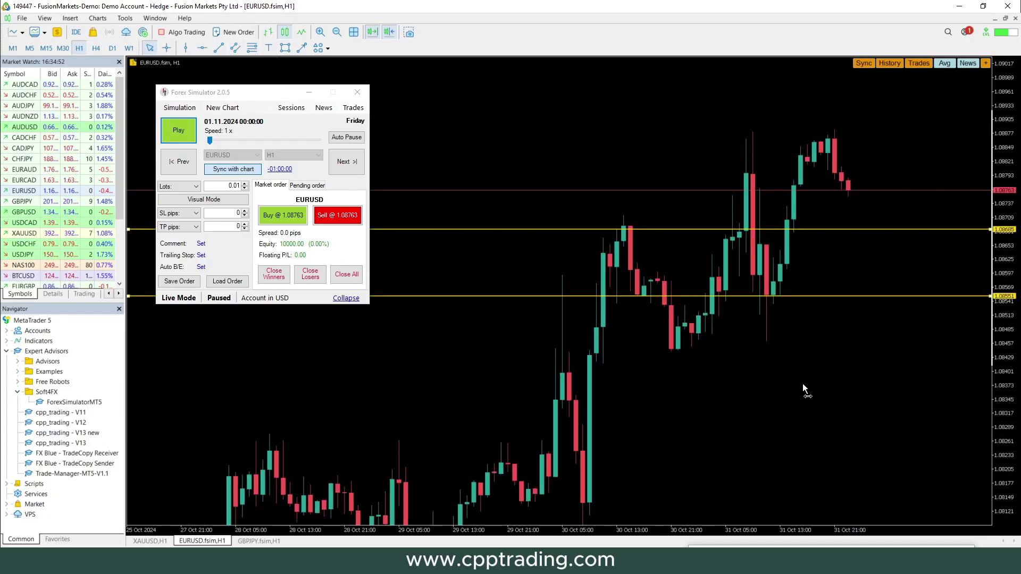
pyautogui.click(284, 52)
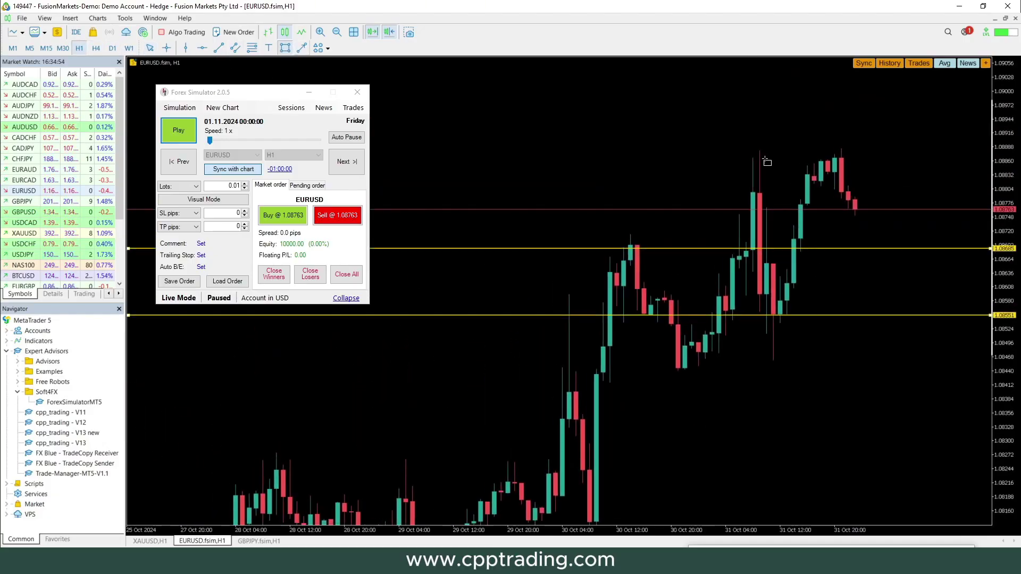
pyautogui.moveTo(803, 155); pyautogui.dragTo(912, 156)
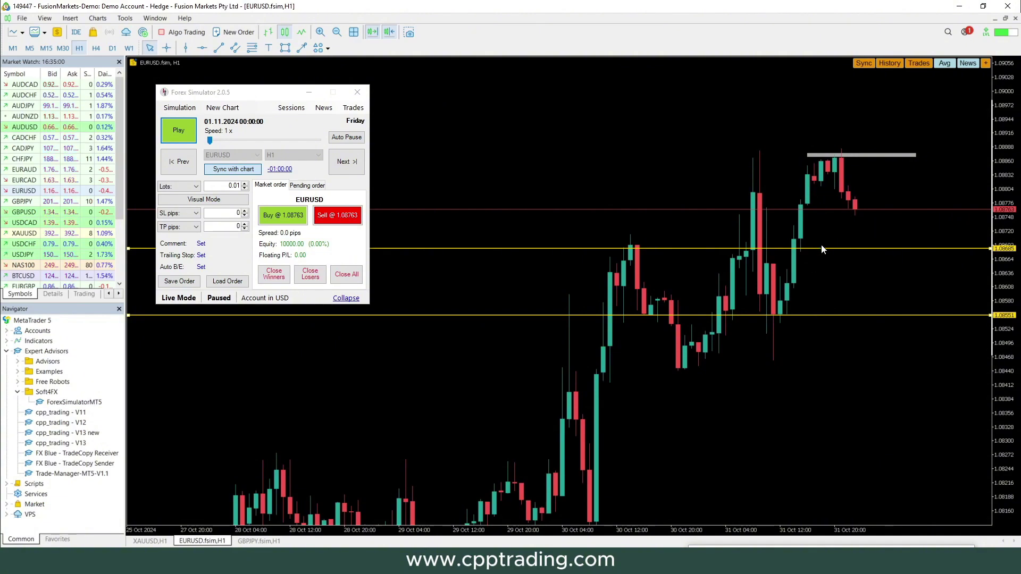
pyautogui.click(64, 48)
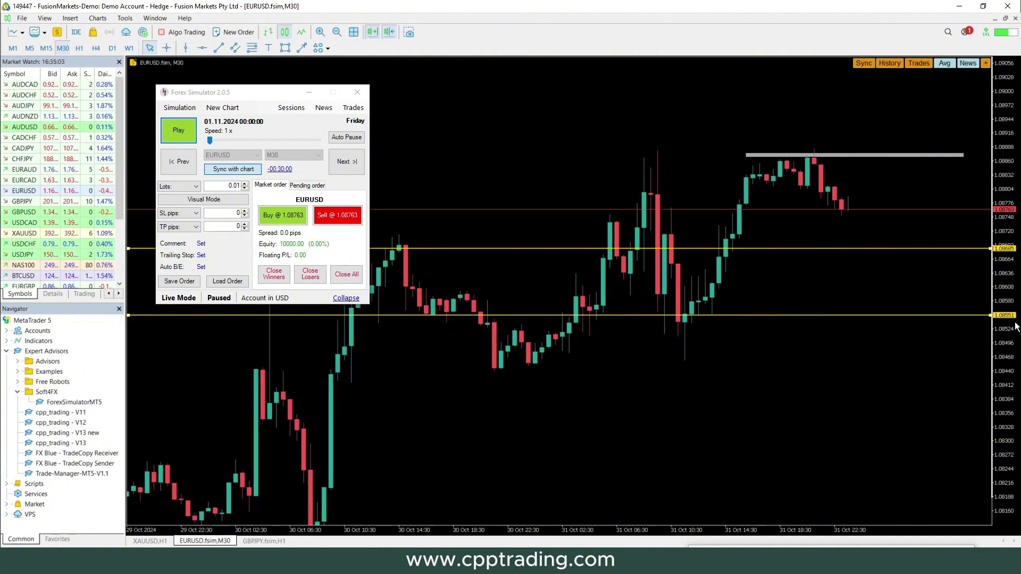
pyautogui.moveTo(1003, 306); pyautogui.dragTo(1005, 234)
pyautogui.moveTo(885, 209); pyautogui.dragTo(811, 270)
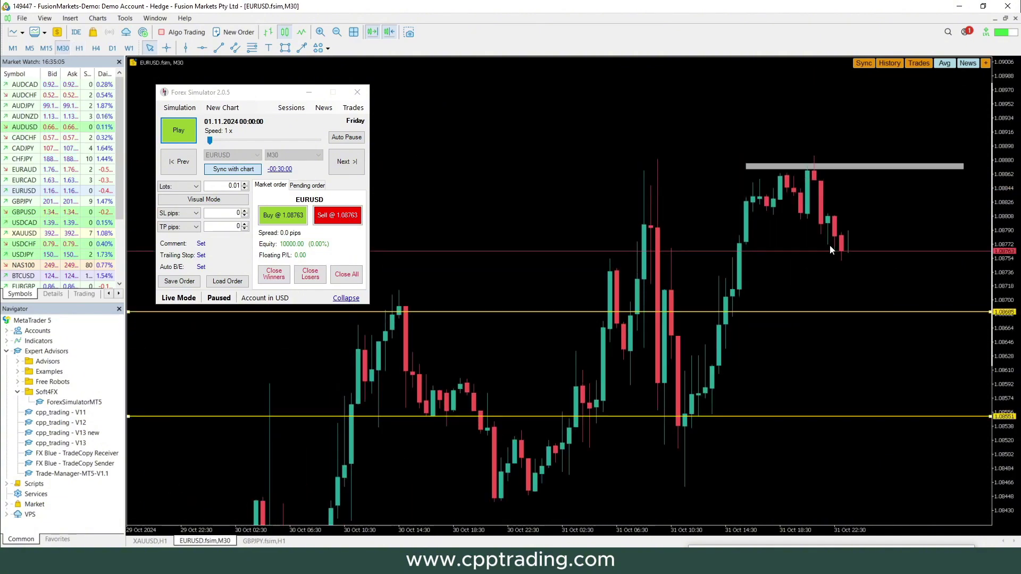
pyautogui.click(285, 48)
pyautogui.moveTo(762, 213); pyautogui.dragTo(929, 214)
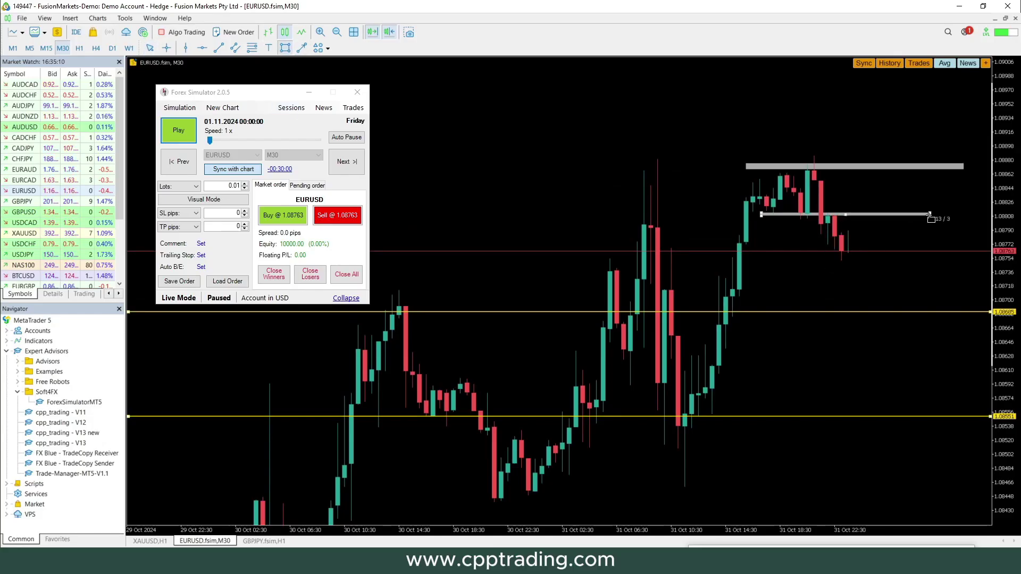
pyautogui.click(848, 215)
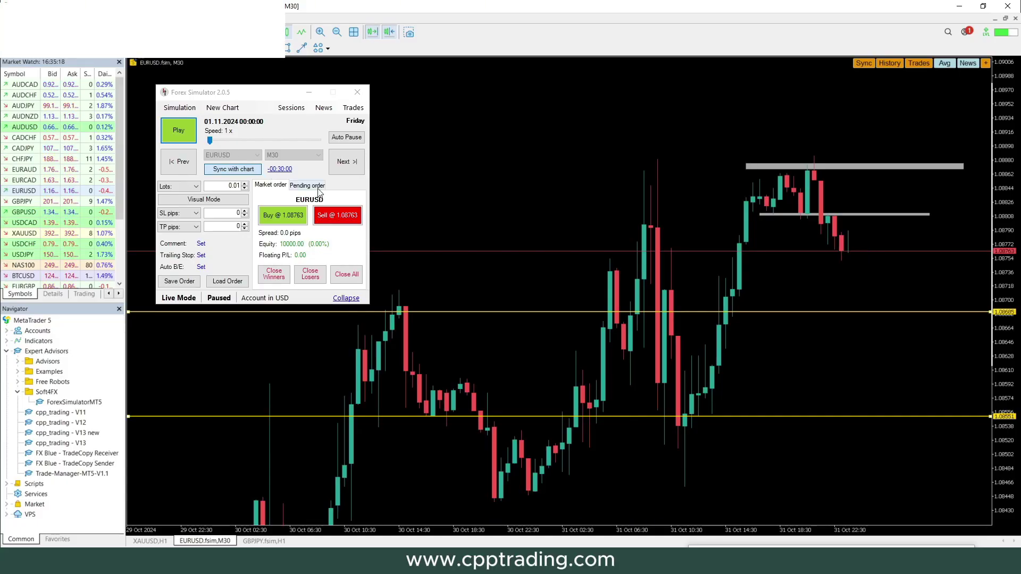
# Size simulator orders by Risk % with the stop loss in pips, and enable Visual Mode.
pyautogui.moveTo(259, 95); pyautogui.dragTo(260, 86)
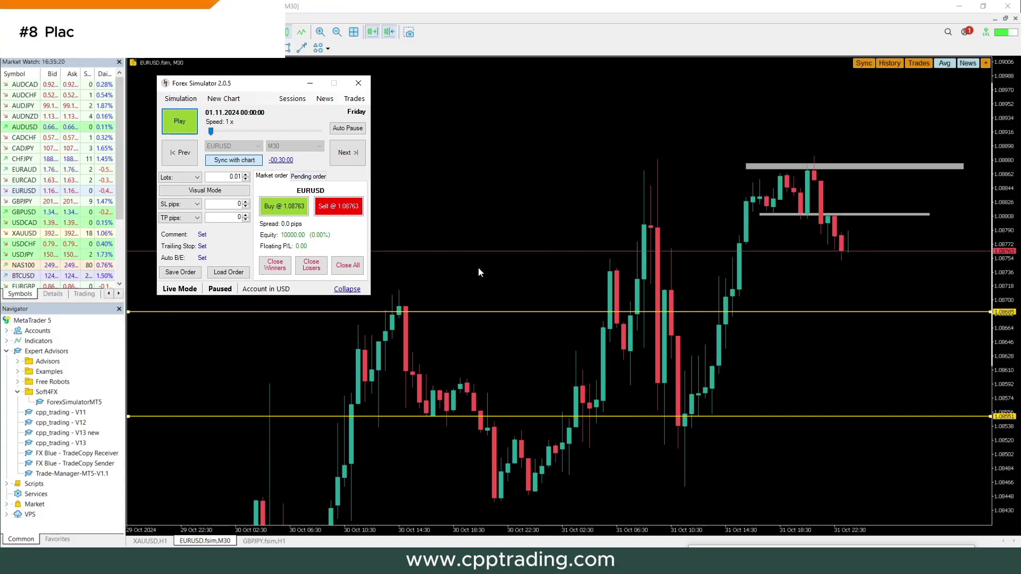
pyautogui.click(182, 178)
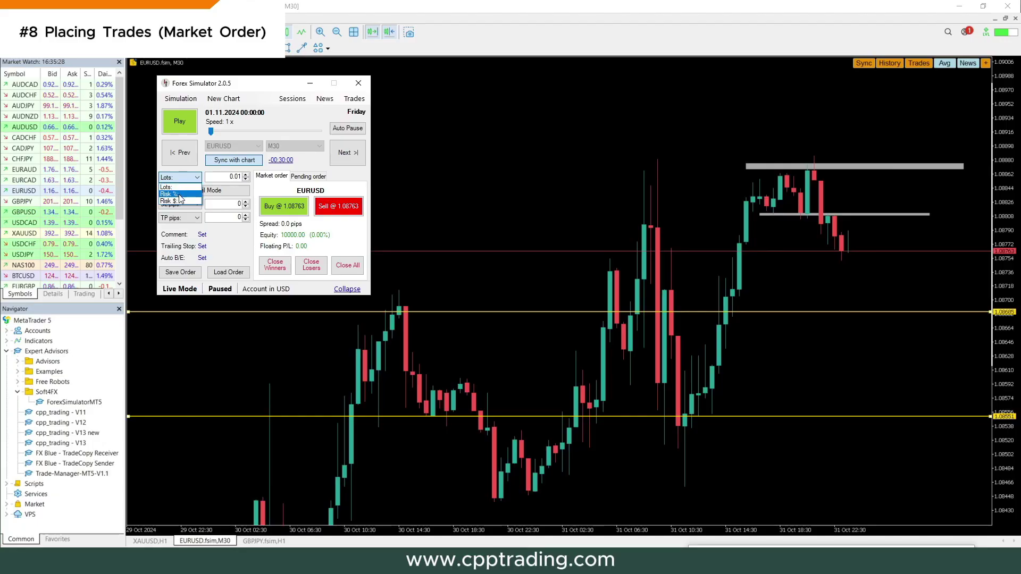
pyautogui.click(179, 195)
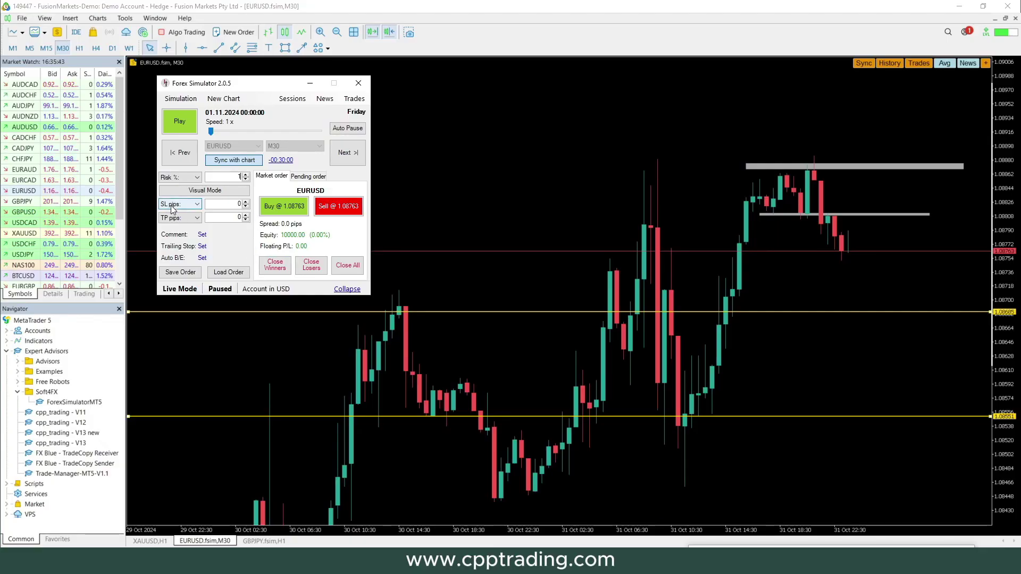
pyautogui.click(190, 206)
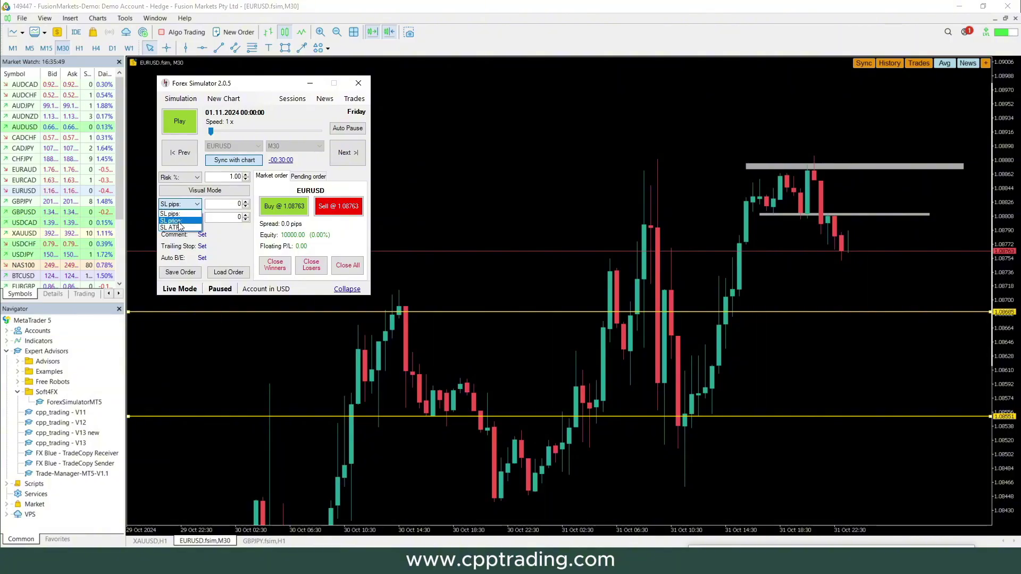
pyautogui.click(221, 231)
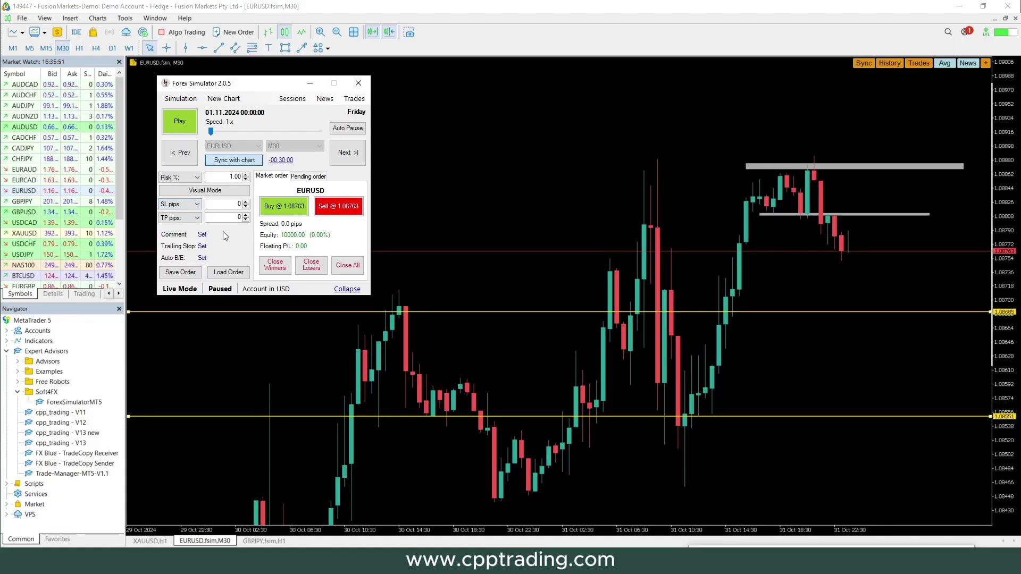
pyautogui.click(203, 191)
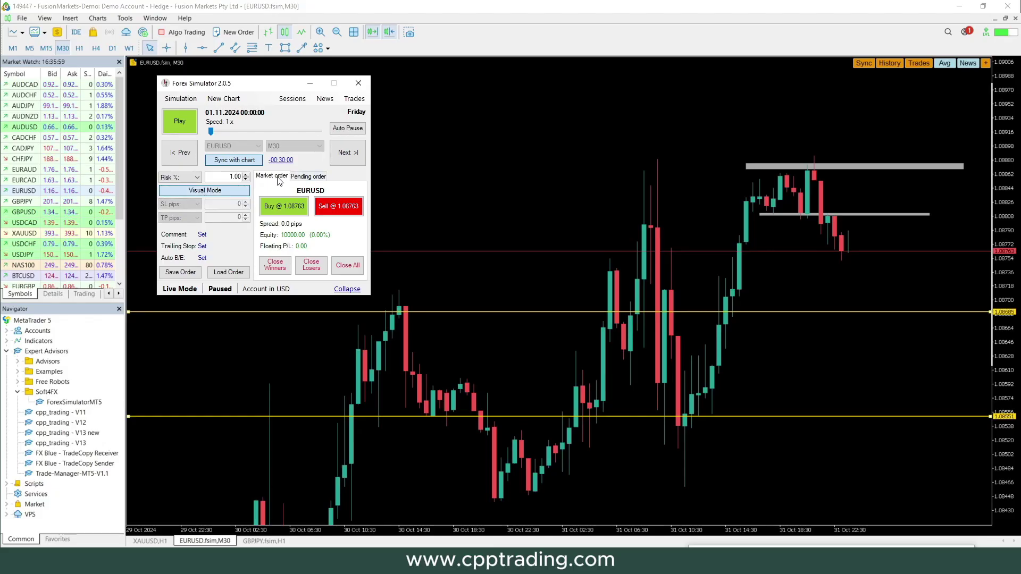
# Place a 1.66-lot EURUSD sell with stop loss 1.08823 and take profit 1.08558.
pyautogui.click(343, 210)
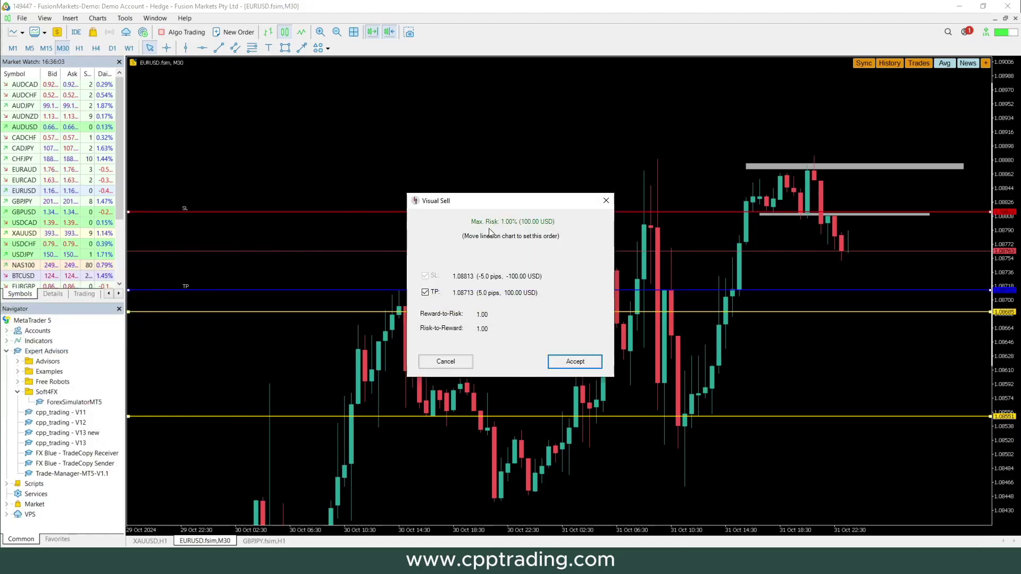
pyautogui.moveTo(506, 205); pyautogui.dragTo(375, 141)
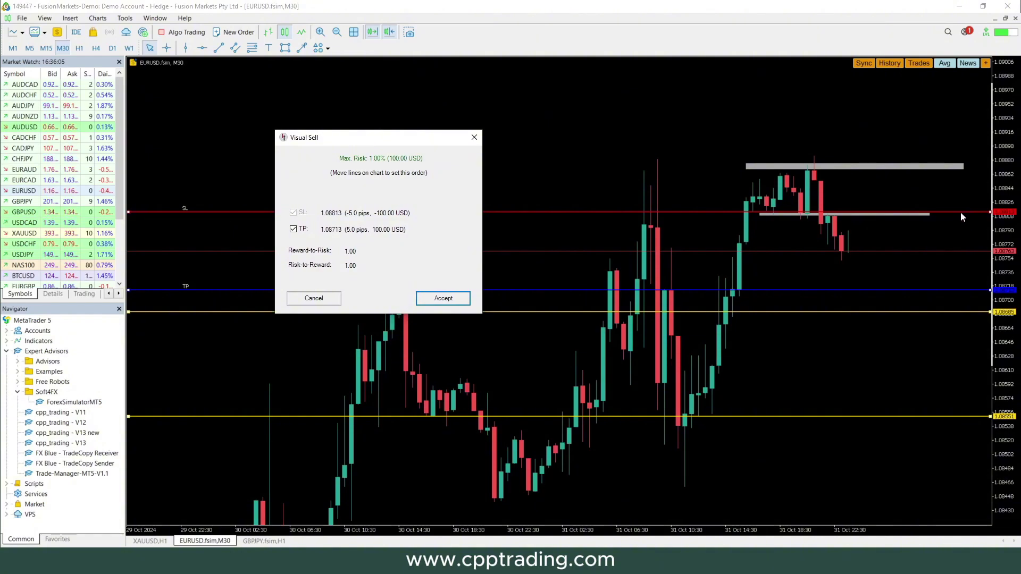
pyautogui.moveTo(959, 210); pyautogui.dragTo(953, 202)
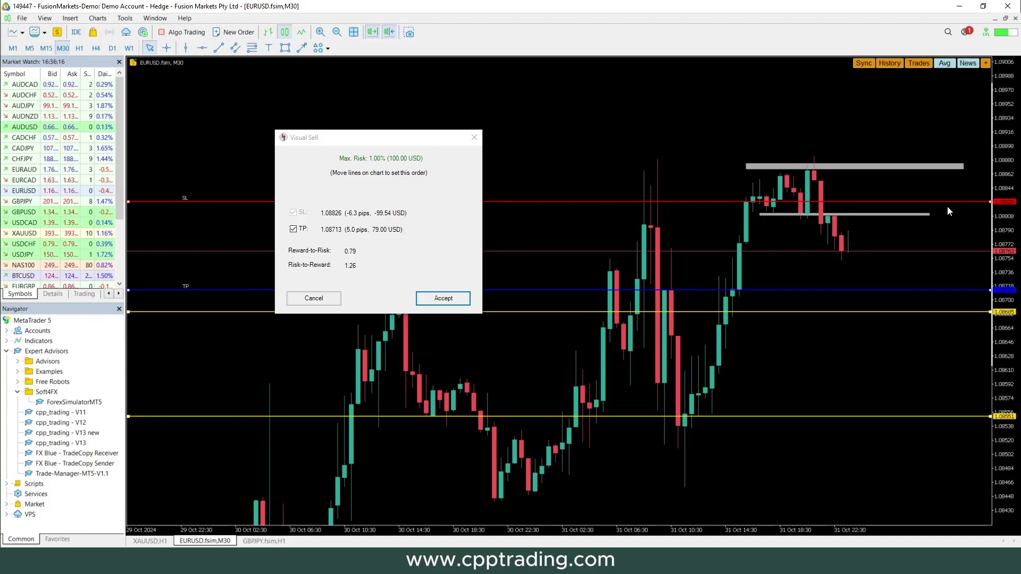
pyautogui.moveTo(946, 201); pyautogui.dragTo(945, 204)
pyautogui.moveTo(879, 289); pyautogui.dragTo(881, 411)
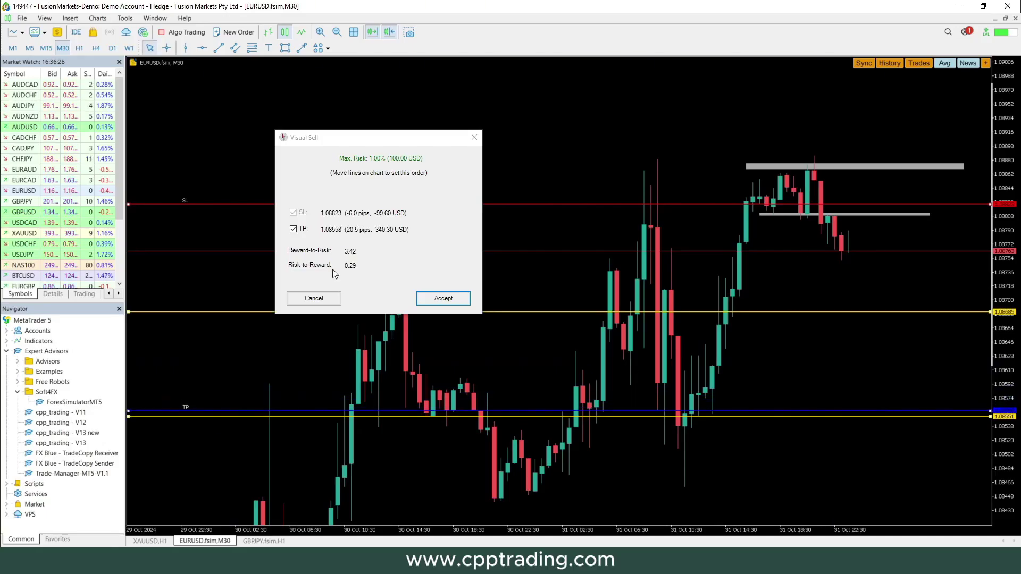
pyautogui.click(444, 299)
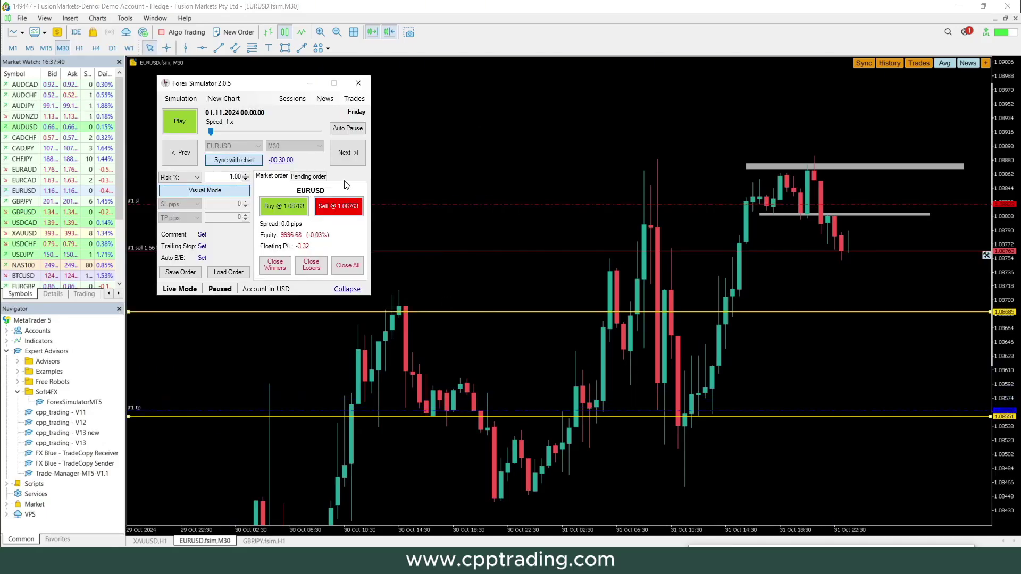
# Run the simulation at 40x to 01.11.2024 00:28:33, pause it, and view the chart on M15.
pyautogui.click(178, 127)
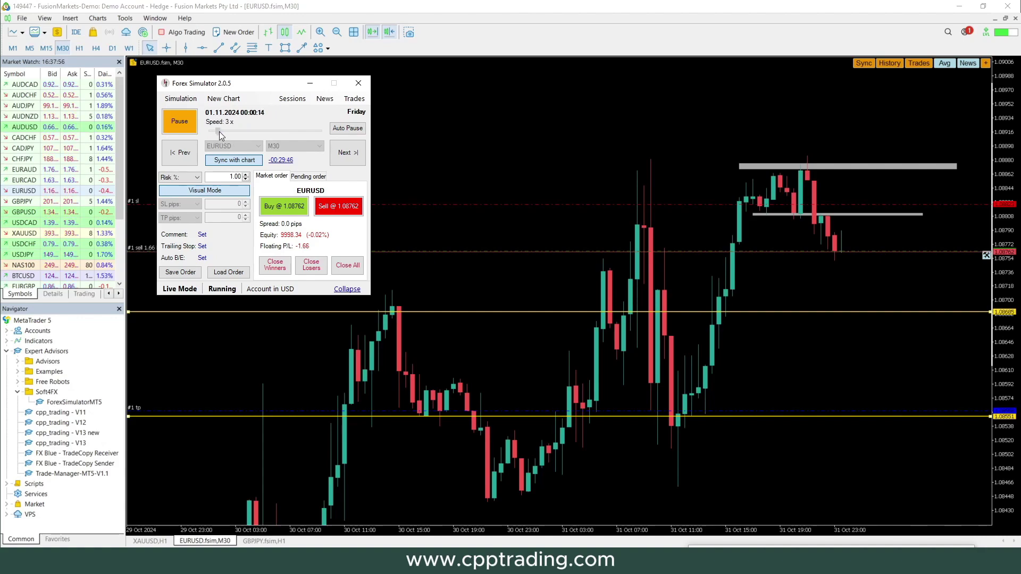
pyautogui.moveTo(219, 132); pyautogui.dragTo(229, 128)
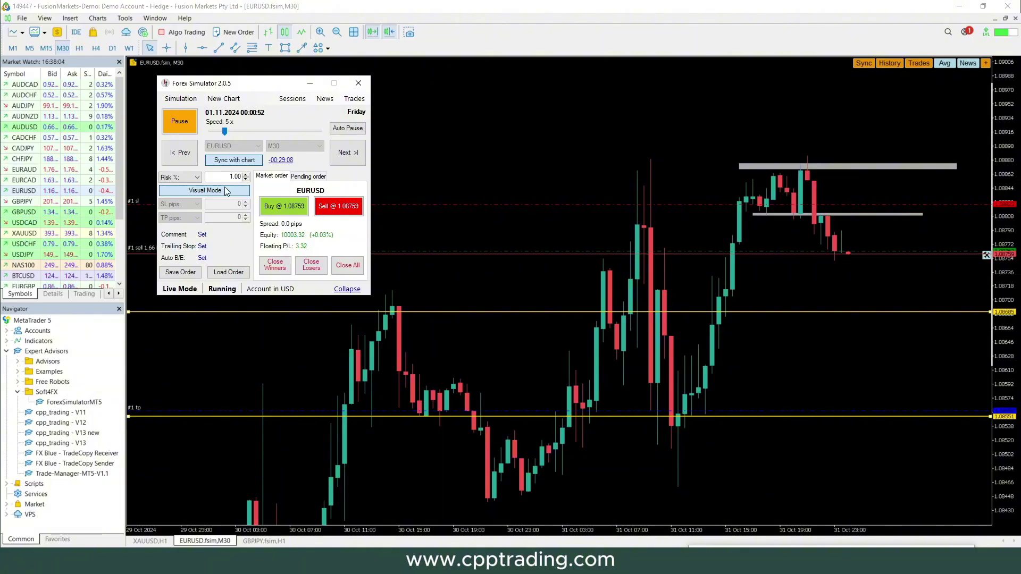
pyautogui.moveTo(225, 132); pyautogui.dragTo(246, 132)
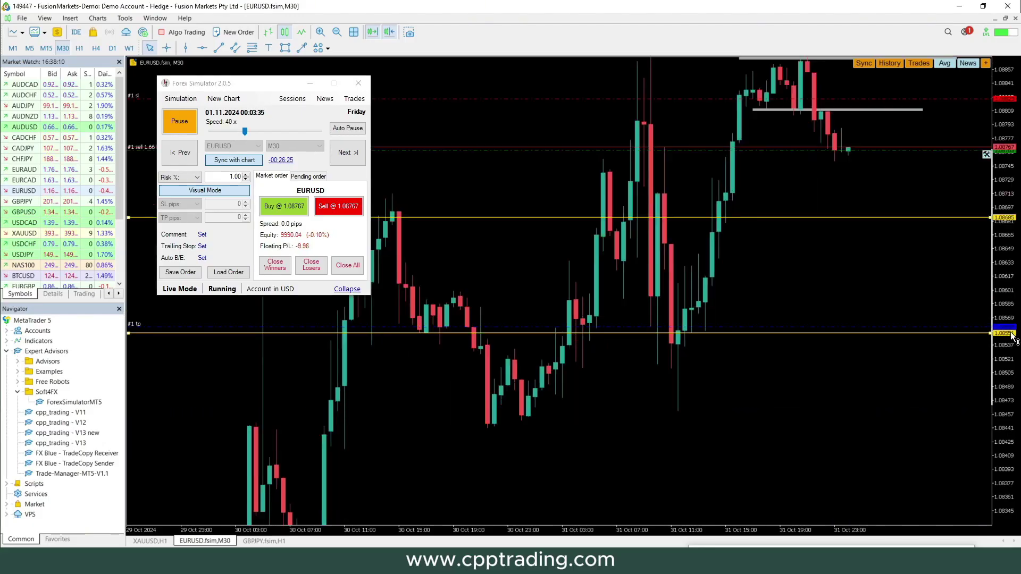
pyautogui.moveTo(1007, 367); pyautogui.dragTo(758, 372)
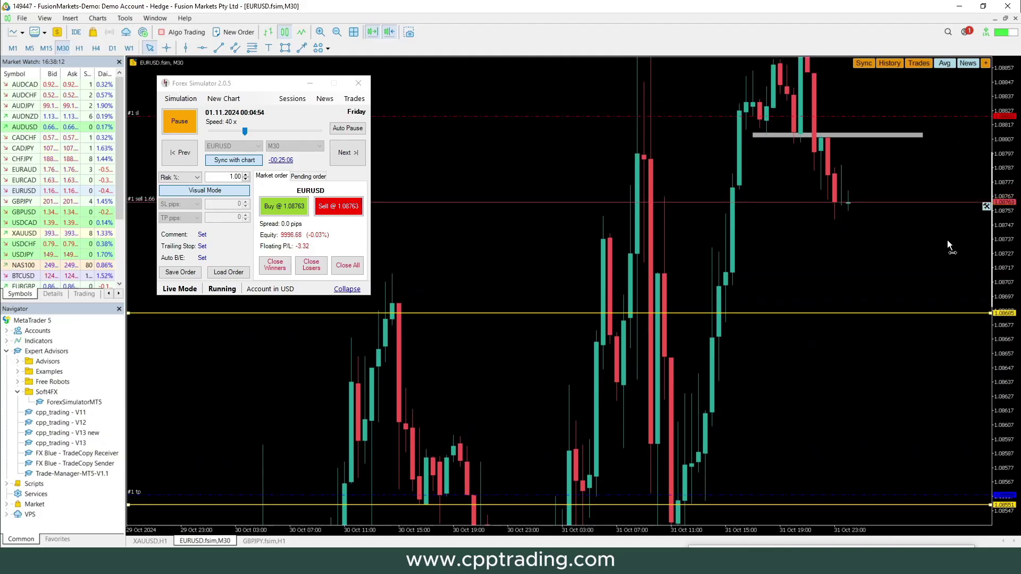
pyautogui.moveTo(947, 241); pyautogui.dragTo(885, 270)
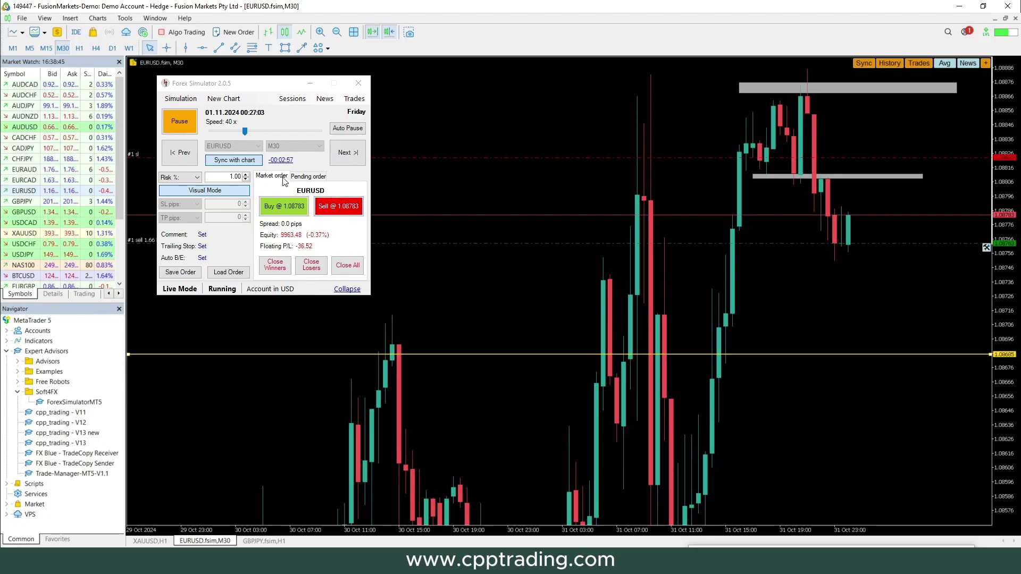
pyautogui.click(180, 122)
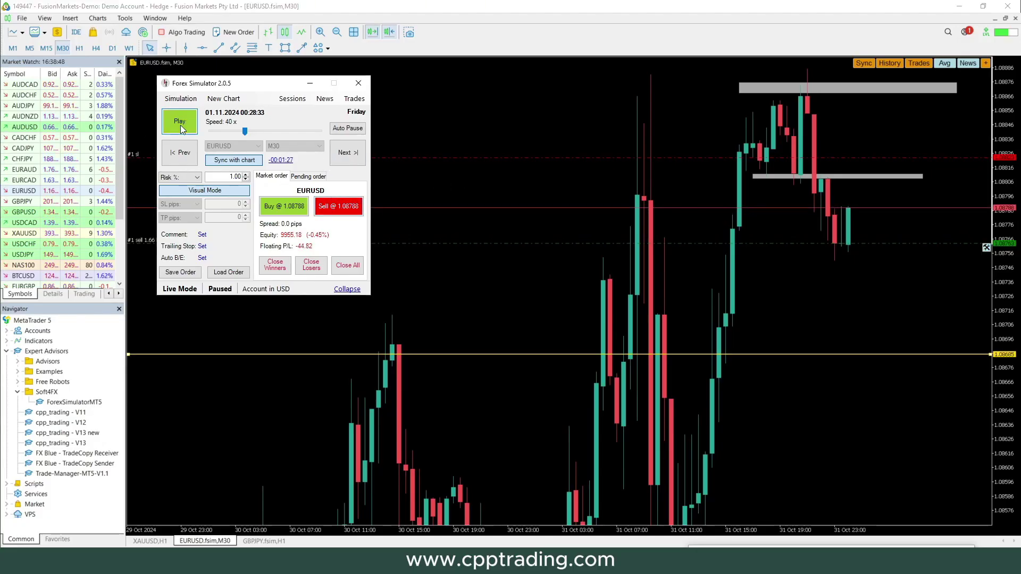
pyautogui.click(46, 49)
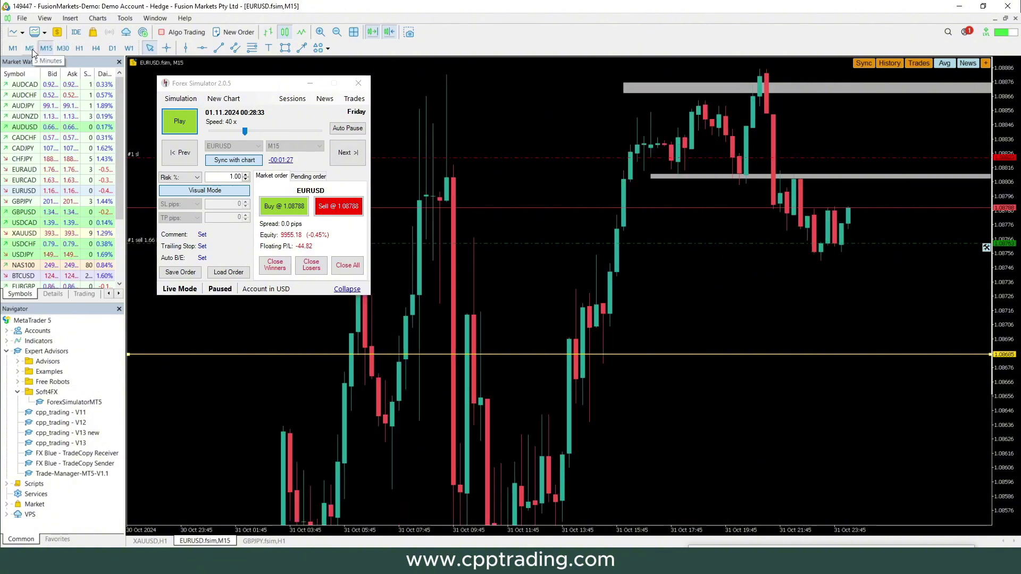
# On M5 at 79x speed, step the simulation candle by candle to 01.11.2024 01:05:00.
pyautogui.click(32, 49)
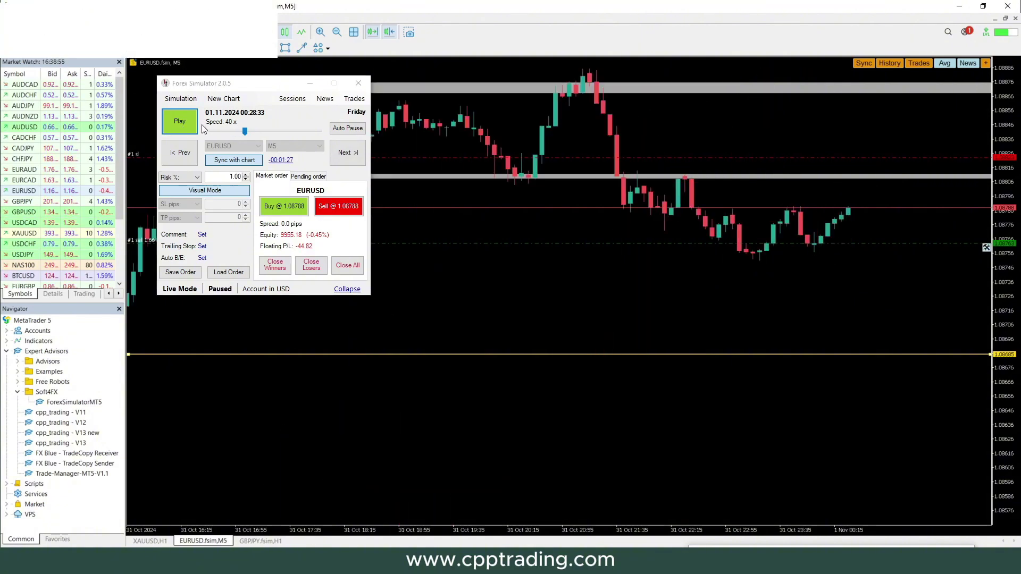
pyautogui.moveTo(244, 131)
pyautogui.mouseDown()
pyautogui.moveTo(212, 132)
pyautogui.moveTo(250, 134)
pyautogui.mouseUp()
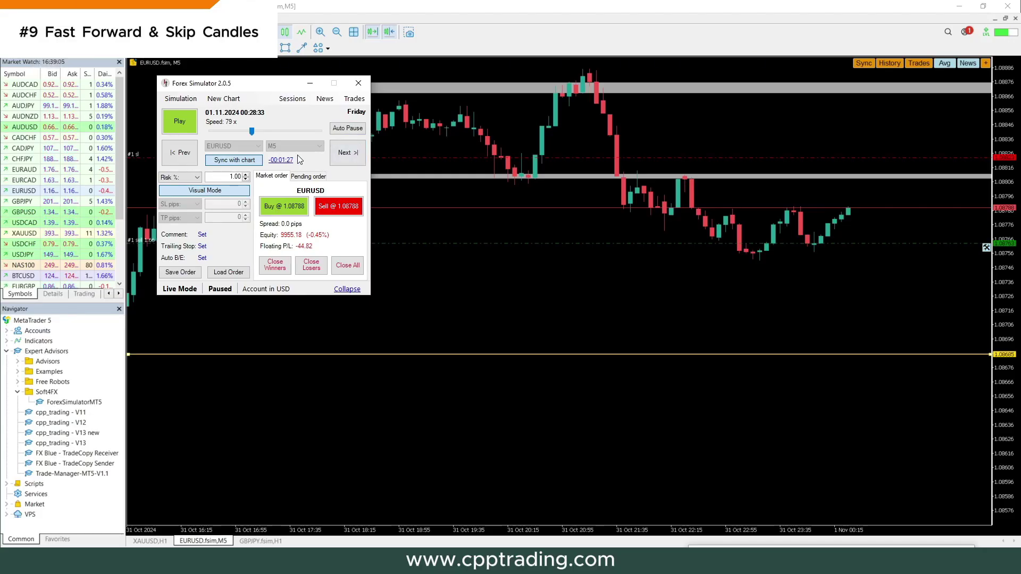
pyautogui.click(350, 155)
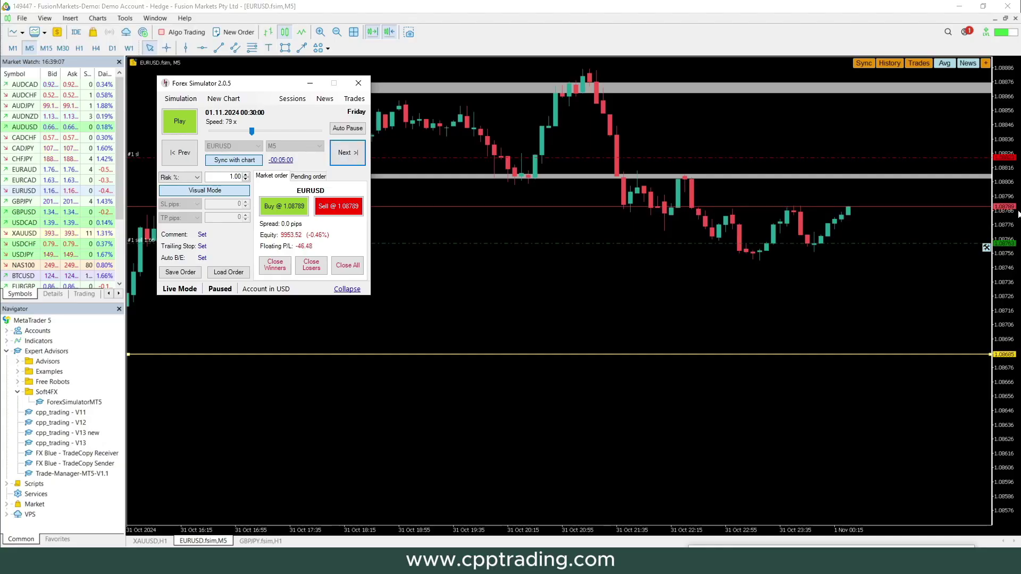
pyautogui.click(344, 154)
pyautogui.click(343, 156)
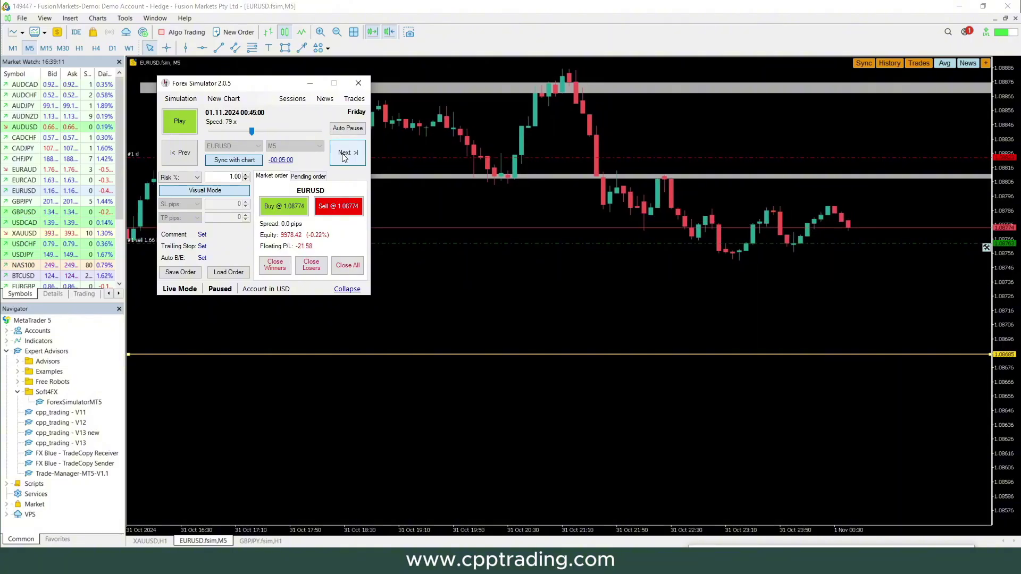
pyautogui.click(343, 155)
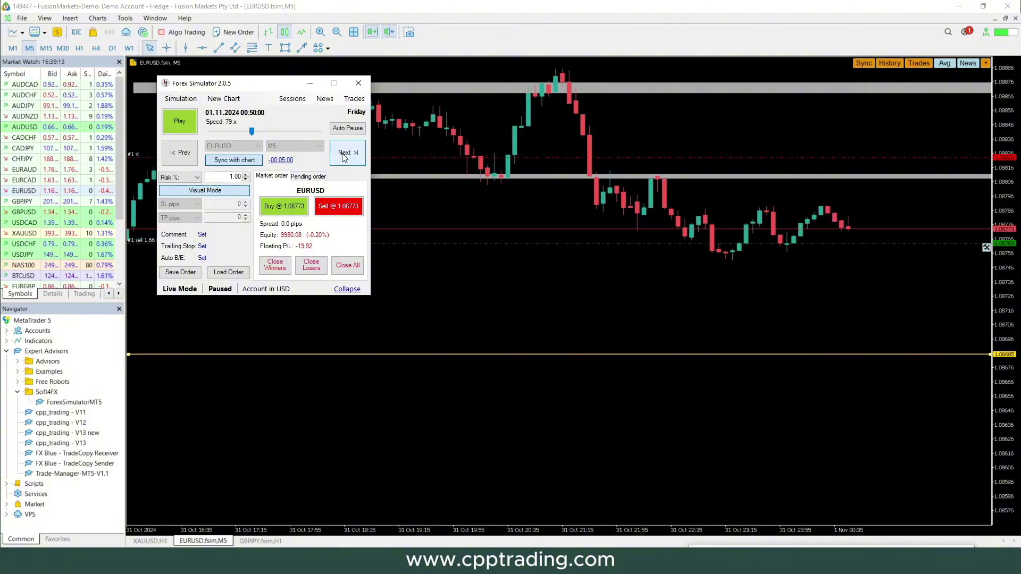
pyautogui.click(343, 156)
pyautogui.click(344, 155)
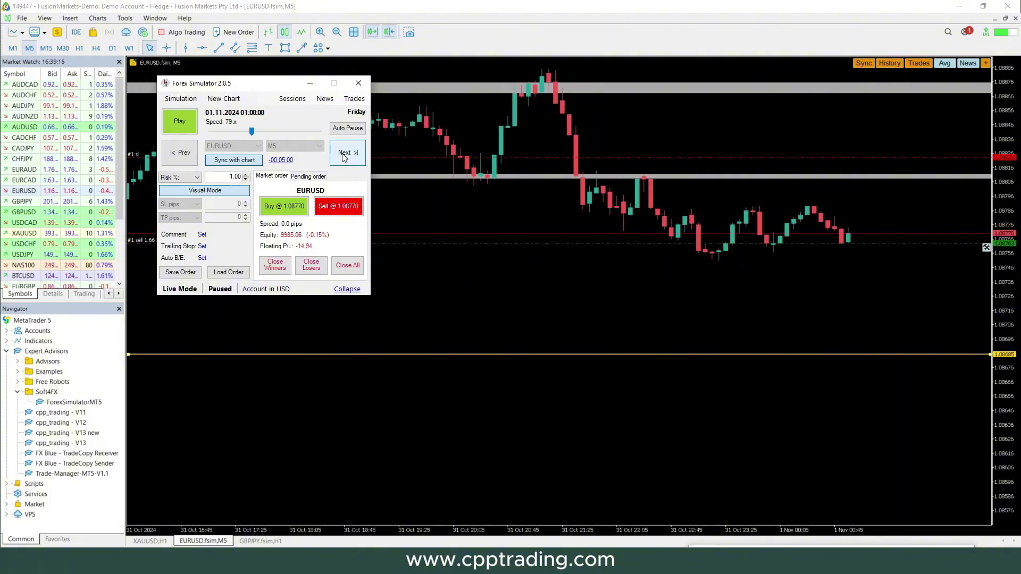
pyautogui.click(343, 155)
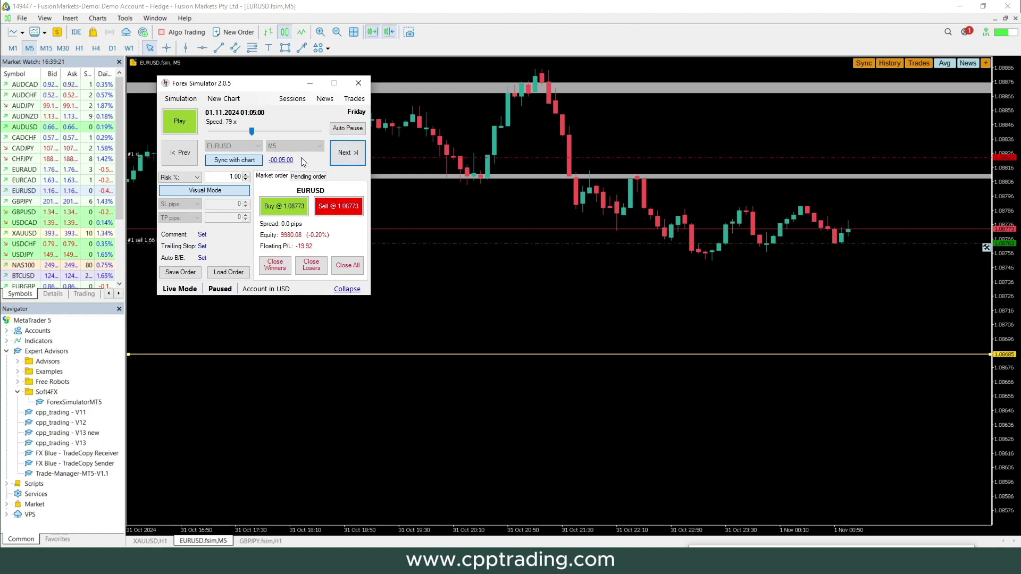
# Set the simulator's timeframe to M15, turning Sync with chart off and back on.
pyautogui.click(237, 161)
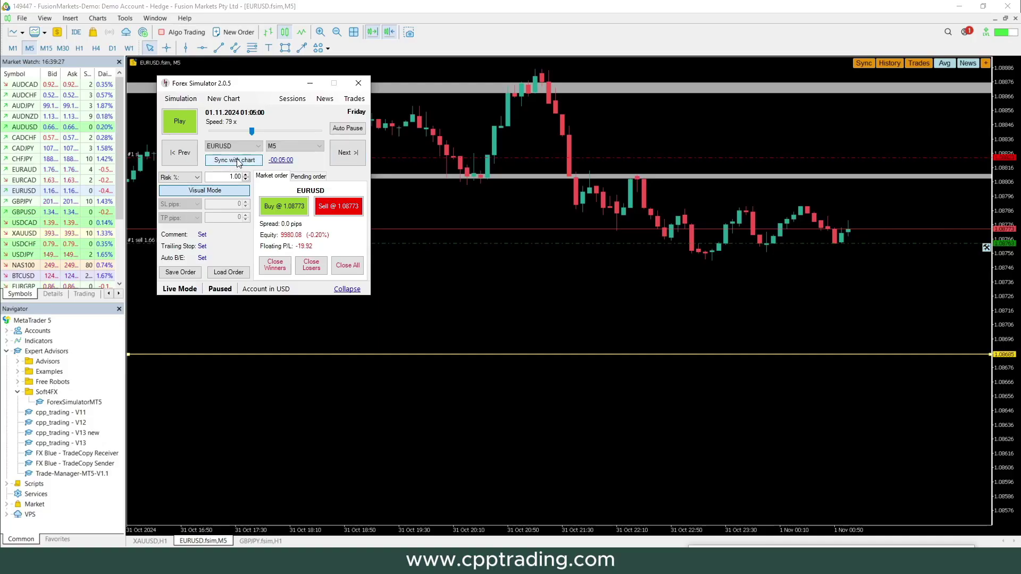
pyautogui.click(287, 149)
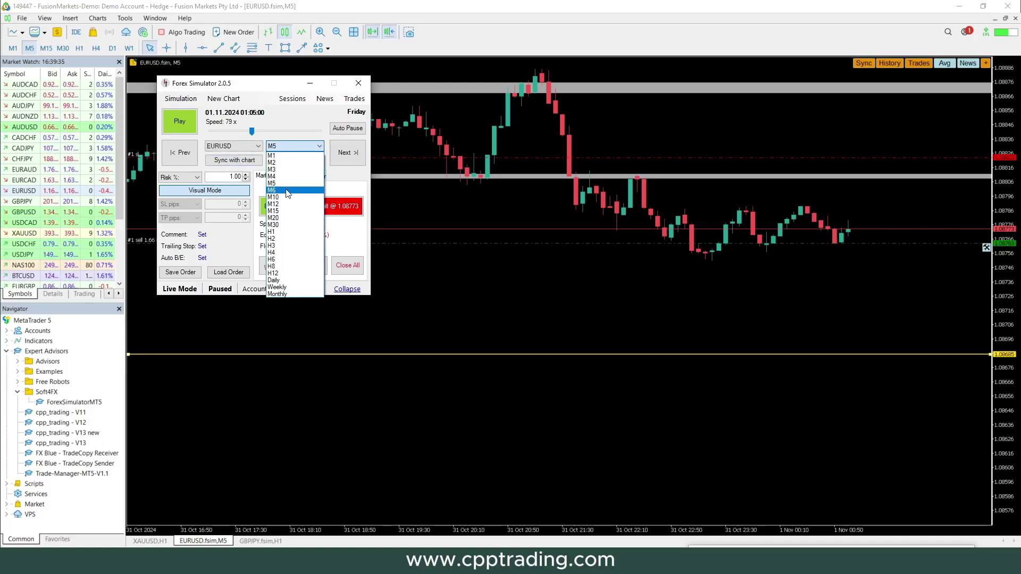
pyautogui.click(289, 211)
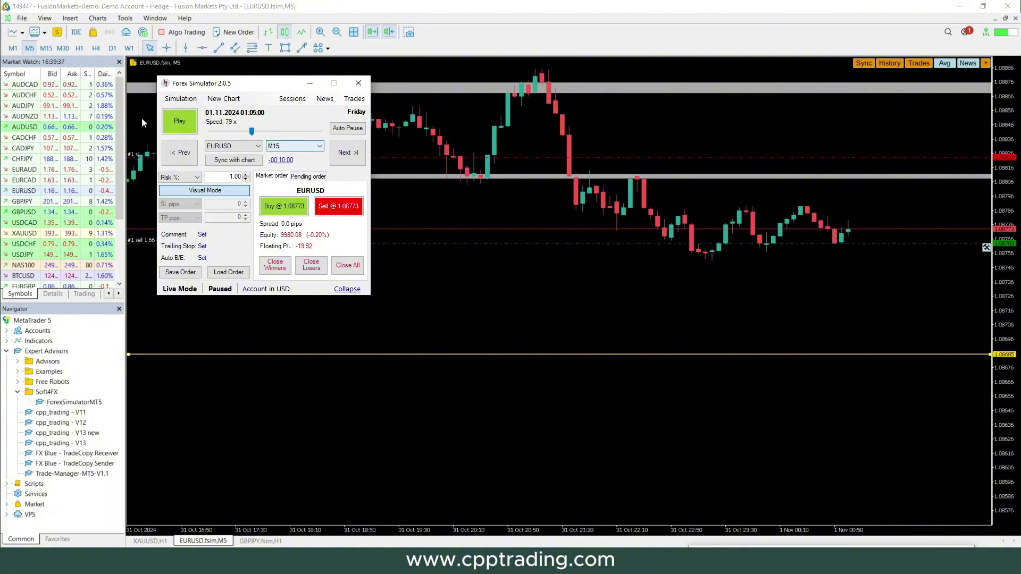
pyautogui.click(234, 160)
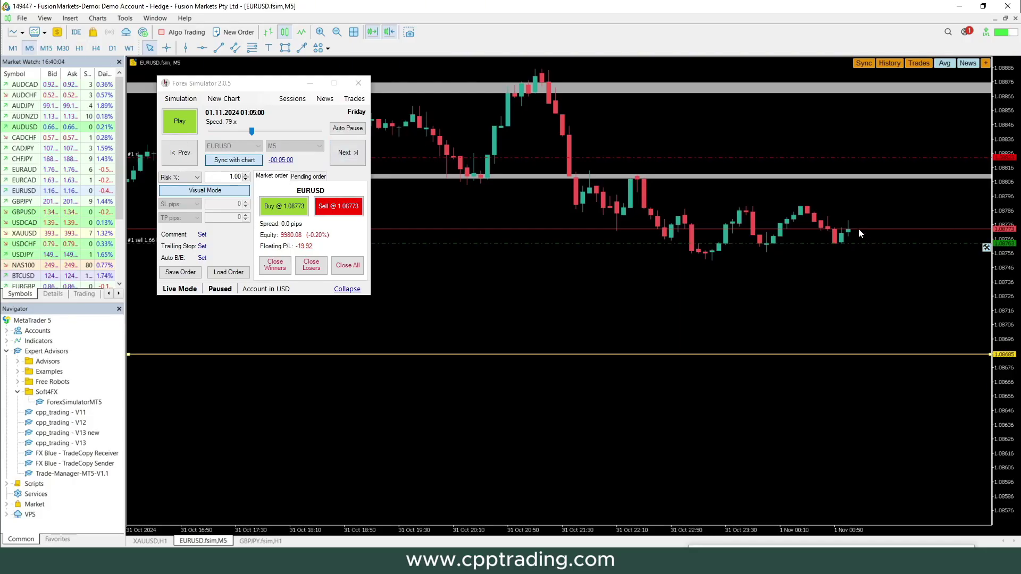
# Return the chart to M15 and advance the simulation one candle to 01:15:00.
pyautogui.click(62, 47)
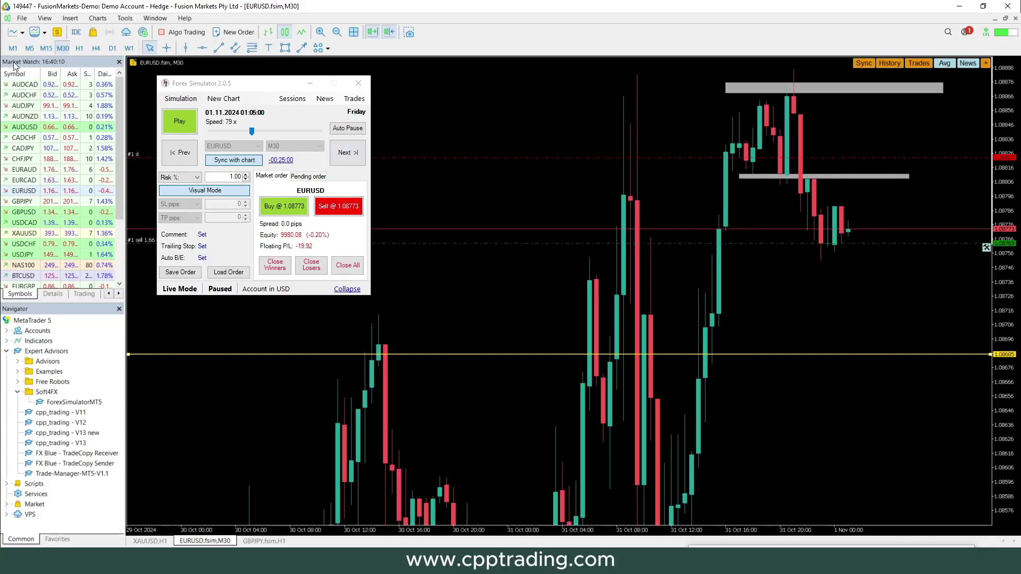
pyautogui.click(46, 48)
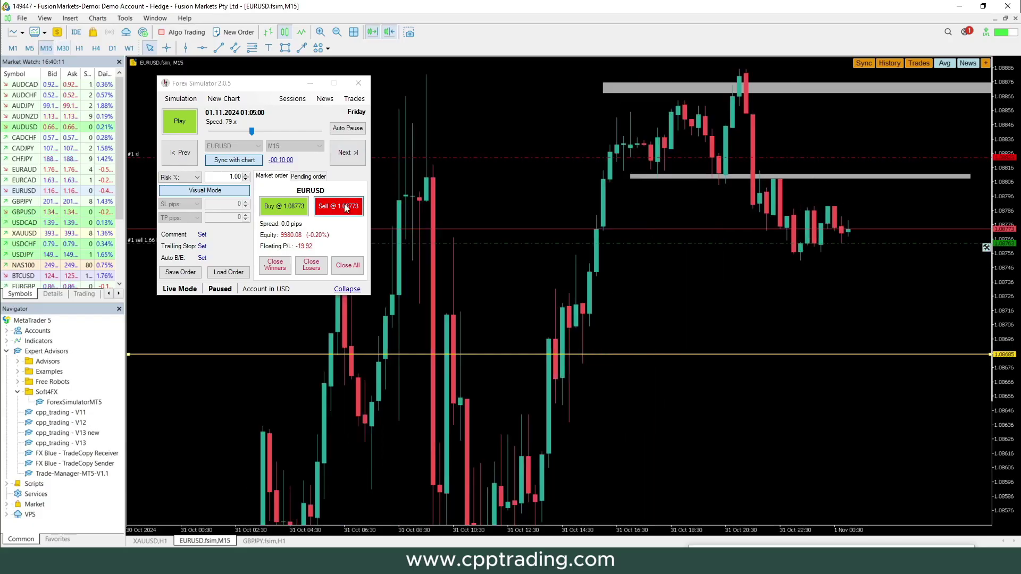
pyautogui.click(352, 159)
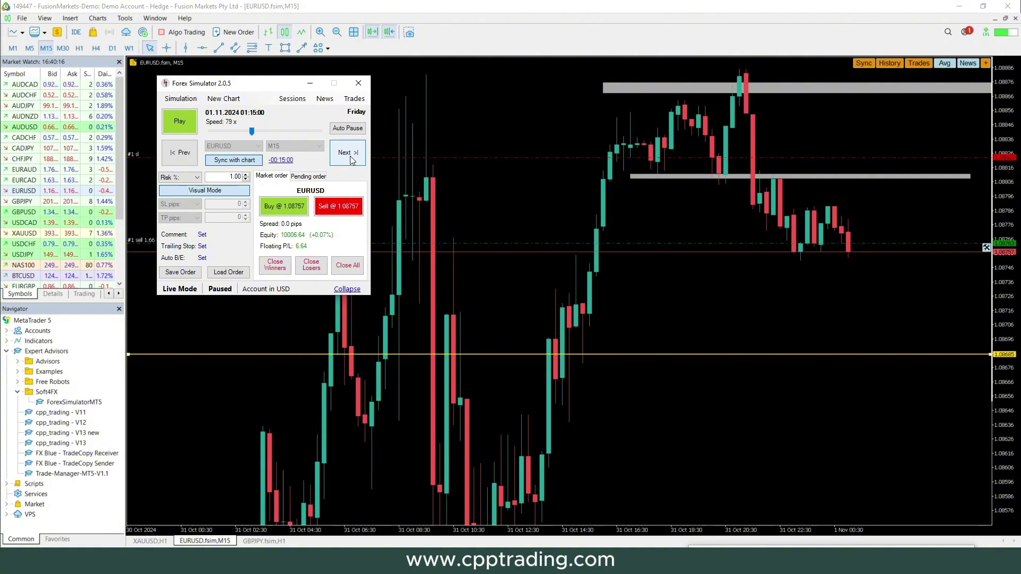
# Configure a Sell Stop pending order at 20 pips with risk lowered to 0.5%.
pyautogui.click(304, 181)
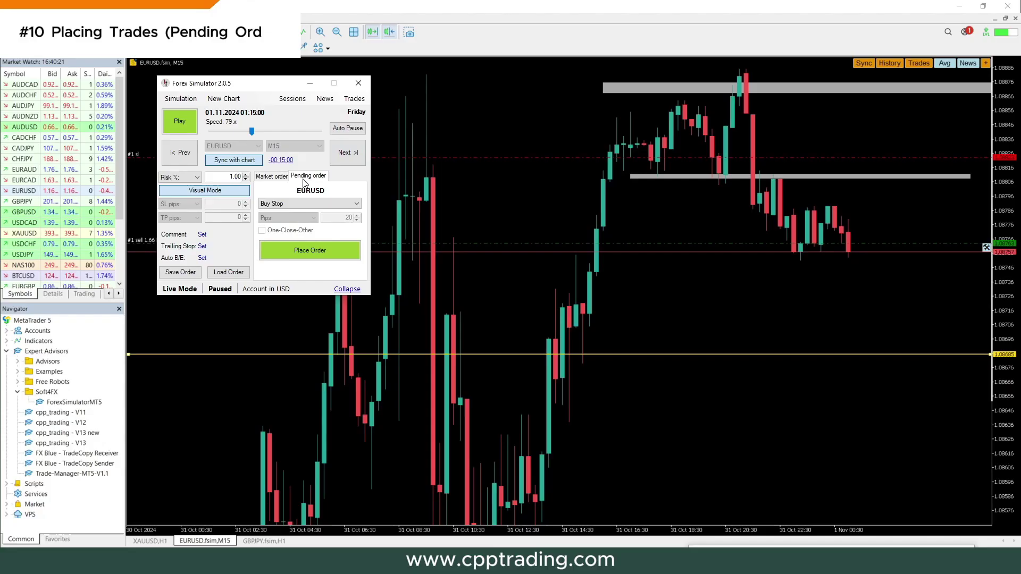
pyautogui.click(293, 204)
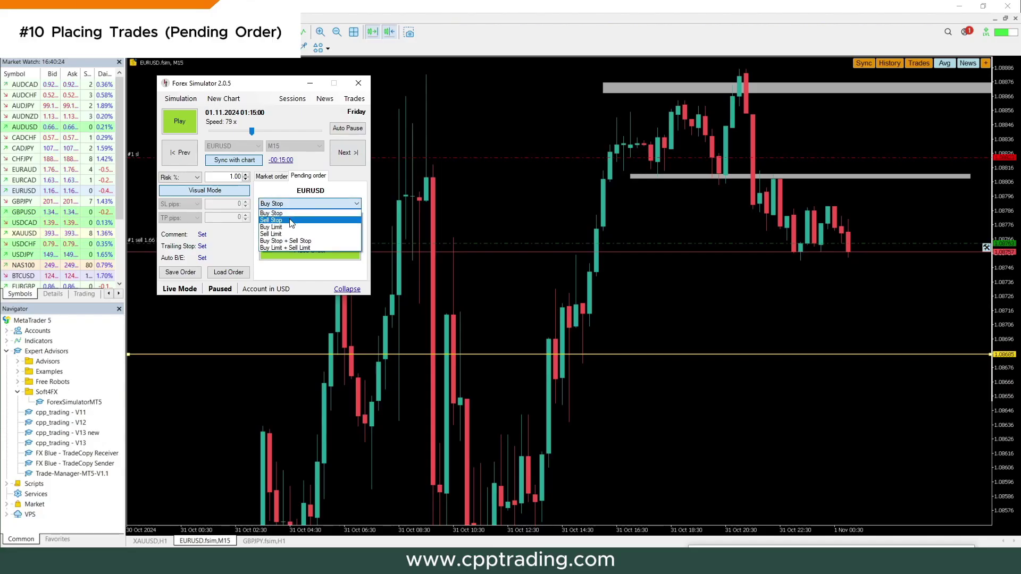
pyautogui.click(291, 220)
pyautogui.doubleClick(218, 176)
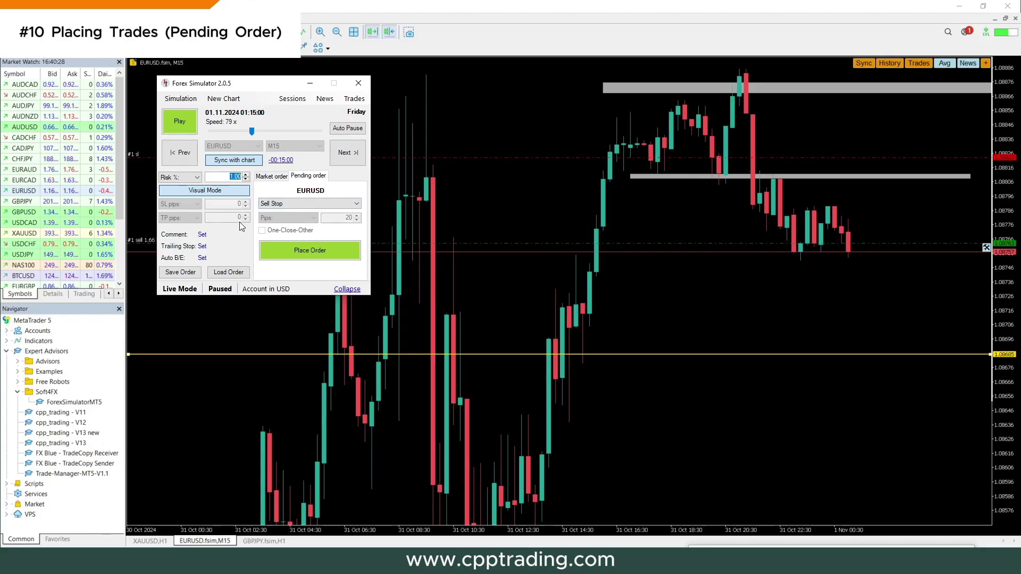
pyautogui.write('0.5')
# Place Sell Stop #2 at 1.08749 with stop loss 1.08794 and take profit 1.08687.
pyautogui.click(300, 257)
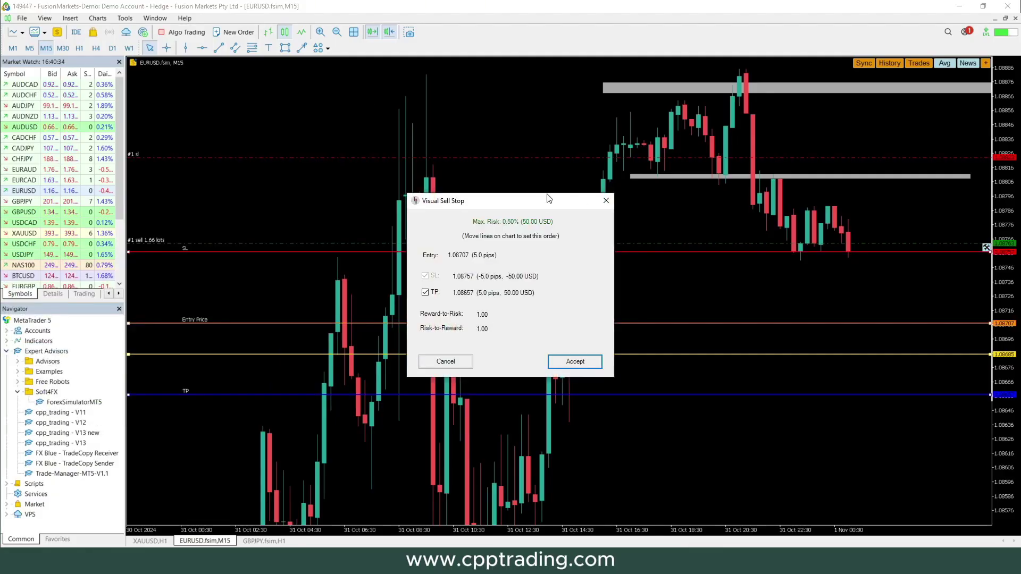
pyautogui.moveTo(549, 199); pyautogui.dragTo(433, 160)
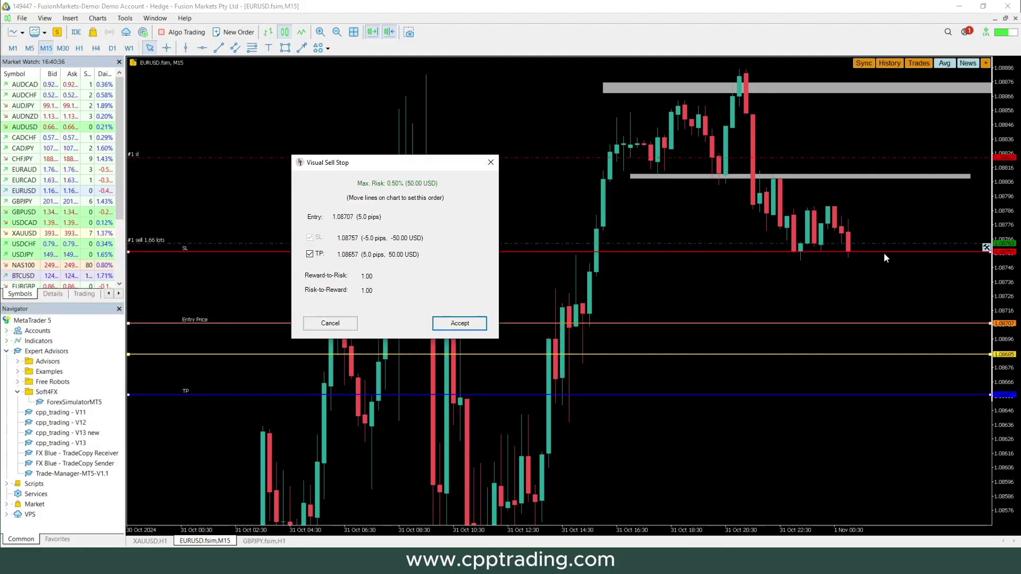
pyautogui.moveTo(885, 325); pyautogui.dragTo(882, 198)
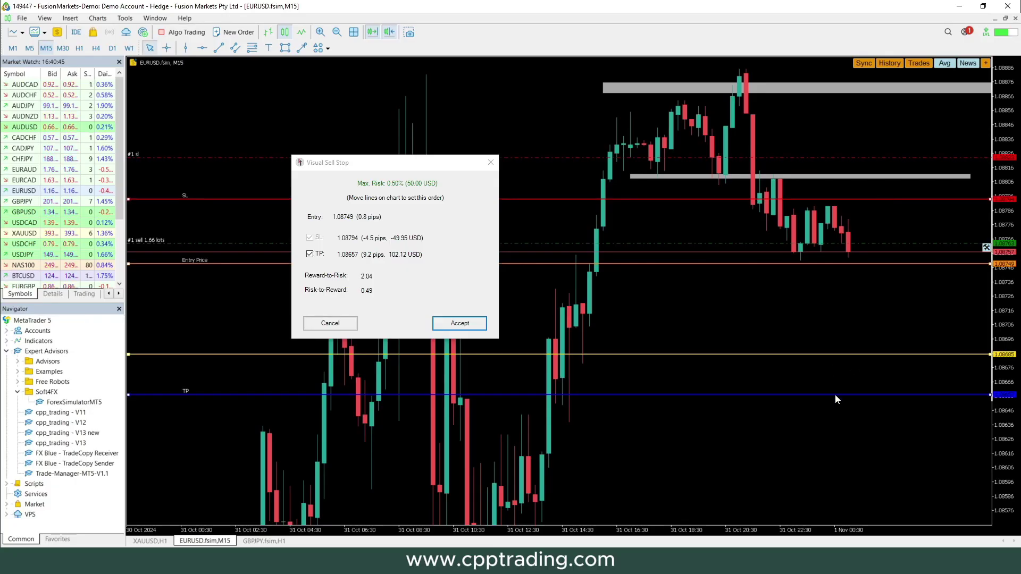
pyautogui.moveTo(834, 394); pyautogui.dragTo(836, 352)
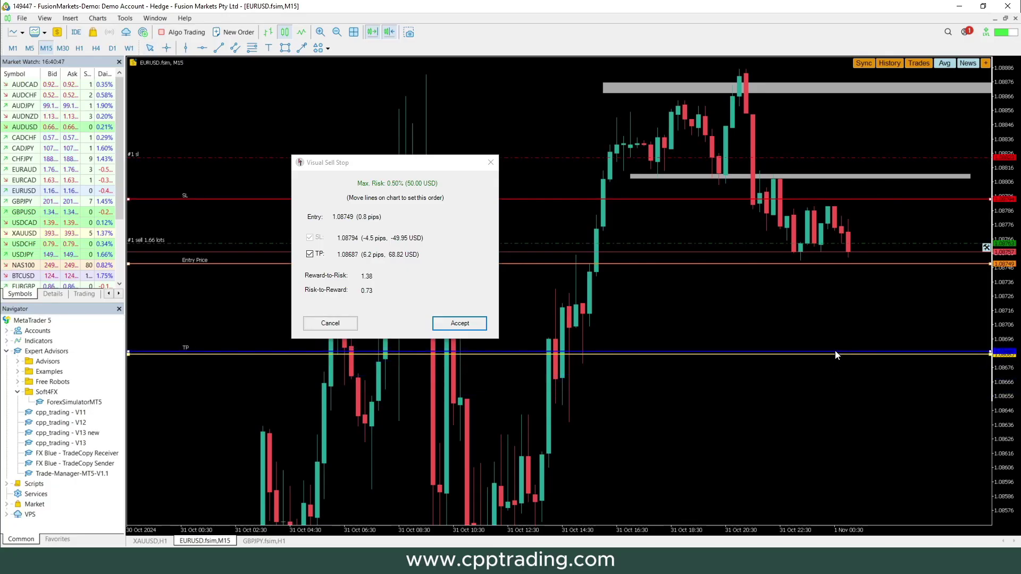
pyautogui.click(461, 323)
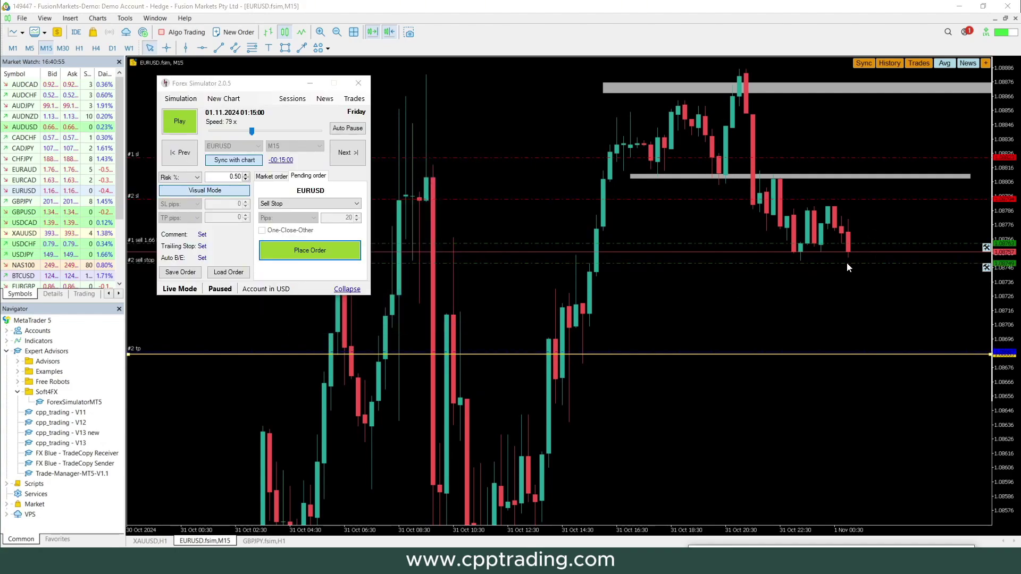
# Run the simulation at 15x speed to 01:19:46, pause it, and view the chart on M5.
pyautogui.moveTo(252, 130); pyautogui.dragTo(221, 133)
pyautogui.press('space')
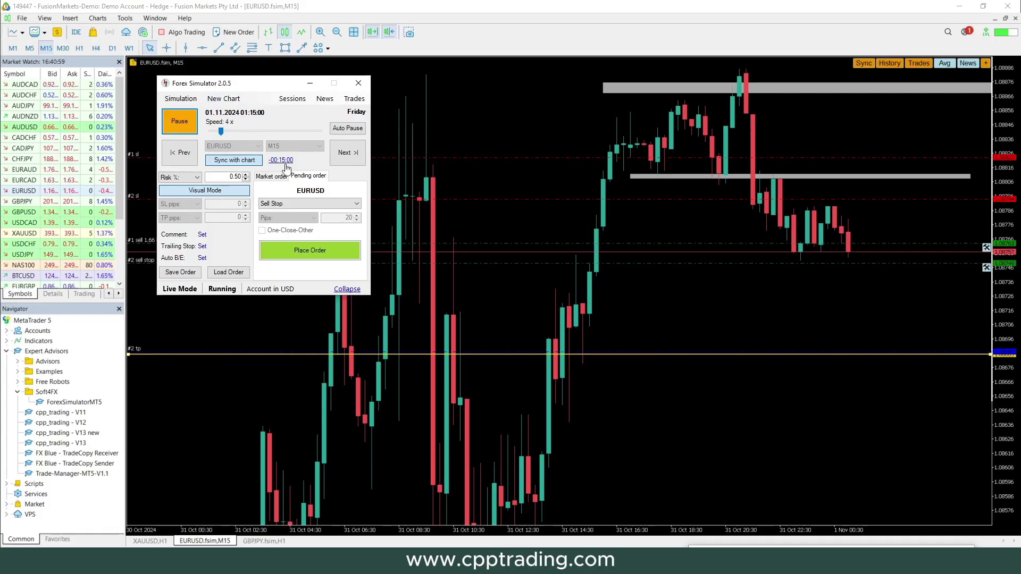
pyautogui.moveTo(221, 130); pyautogui.dragTo(231, 131)
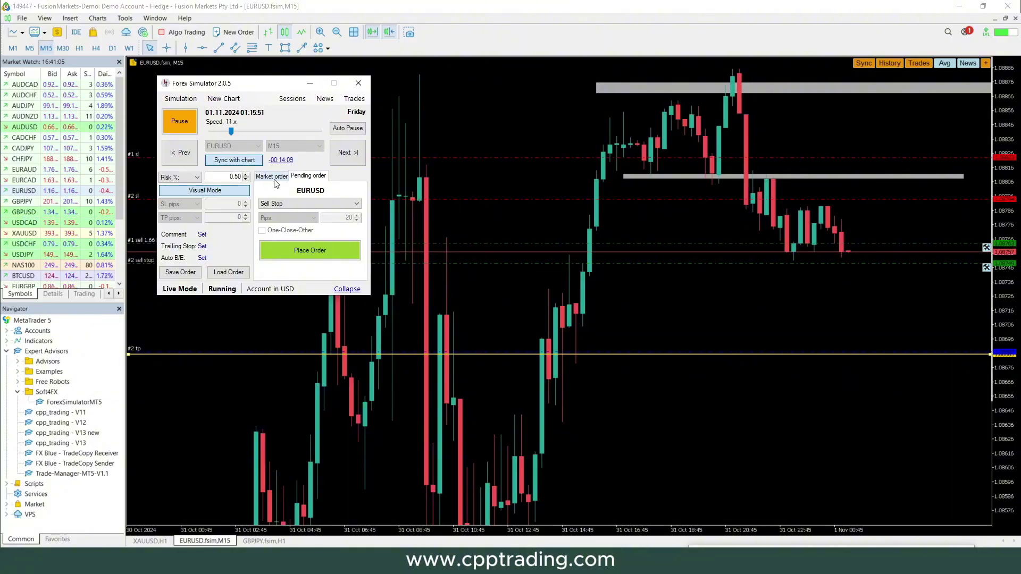
pyautogui.moveTo(231, 130); pyautogui.dragTo(236, 132)
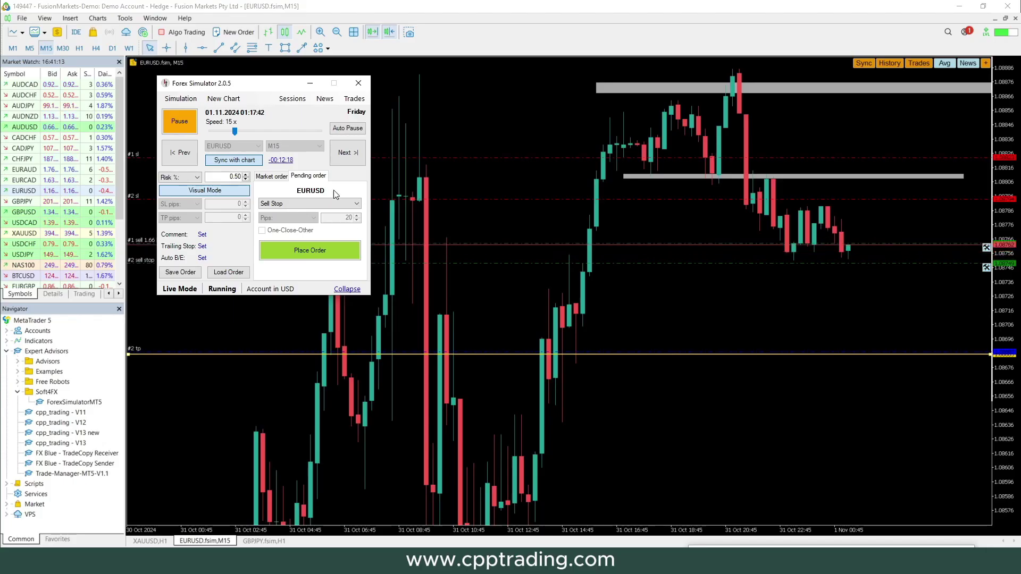
pyautogui.click(62, 48)
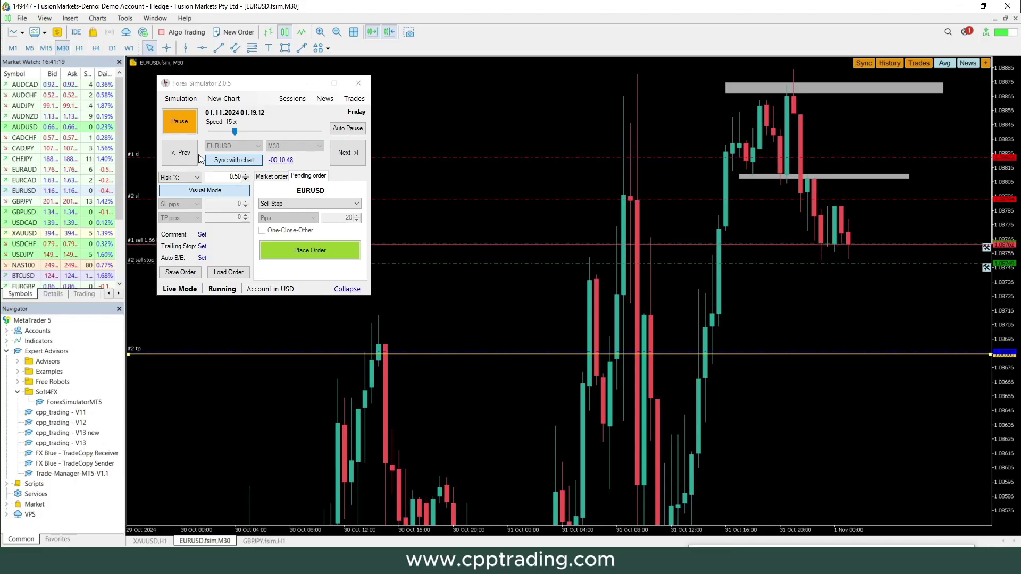
pyautogui.click(187, 127)
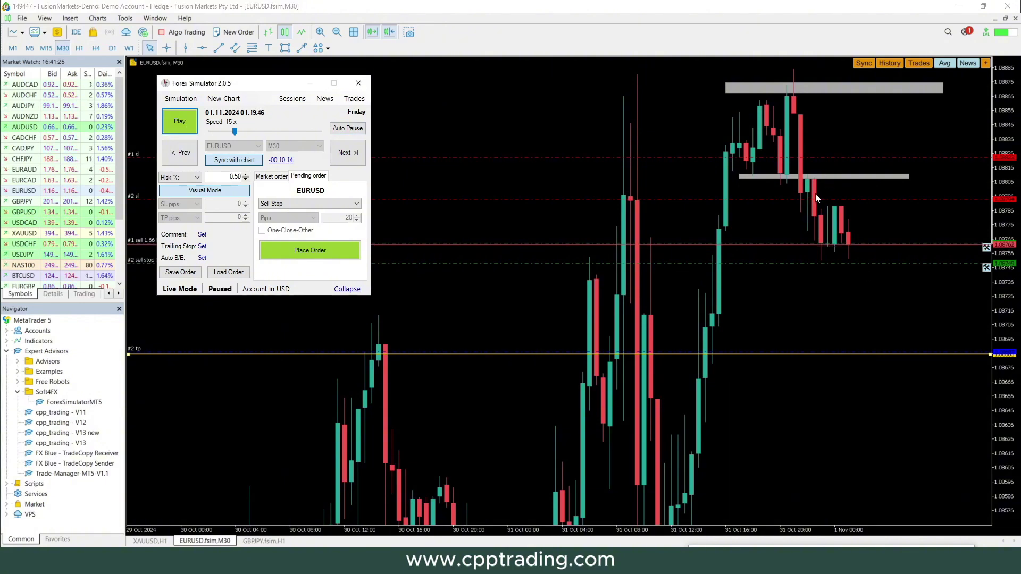
pyautogui.click(30, 48)
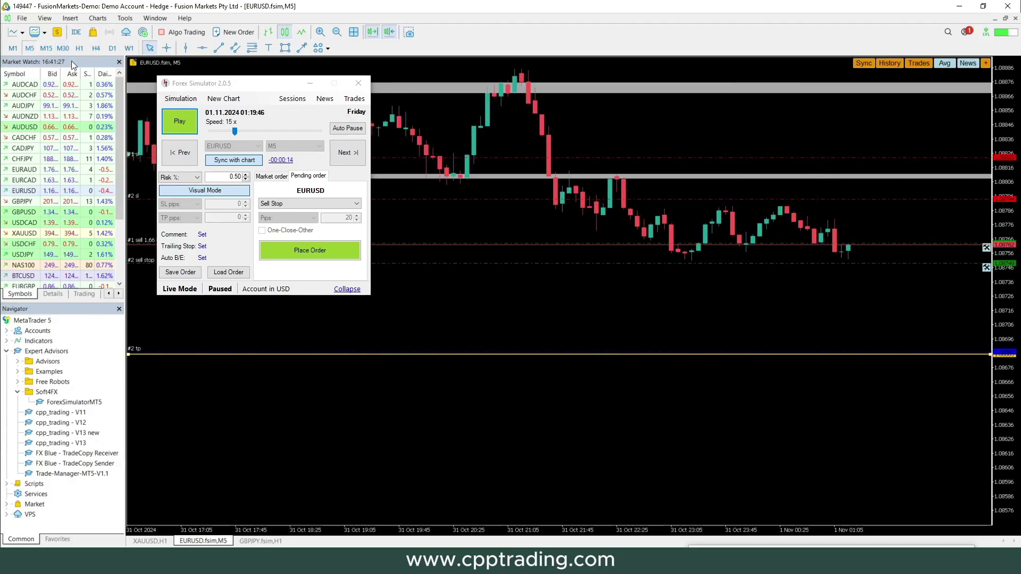
# Stretch the price scale and step the simulation forward and back bar by bar on M5.
pyautogui.moveTo(699, 232); pyautogui.dragTo(700, 407)
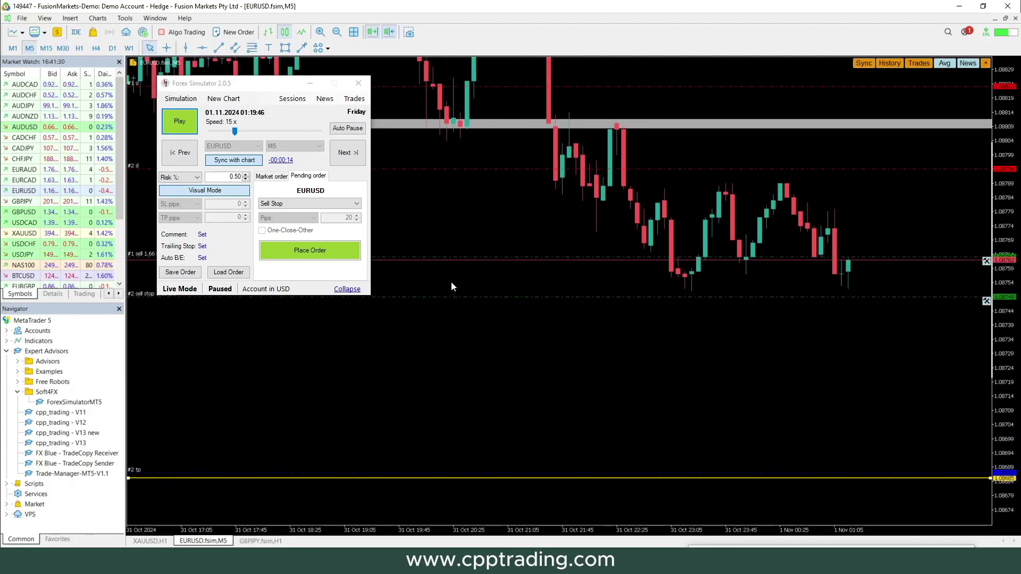
pyautogui.click(344, 156)
pyautogui.click(346, 155)
pyautogui.click(348, 156)
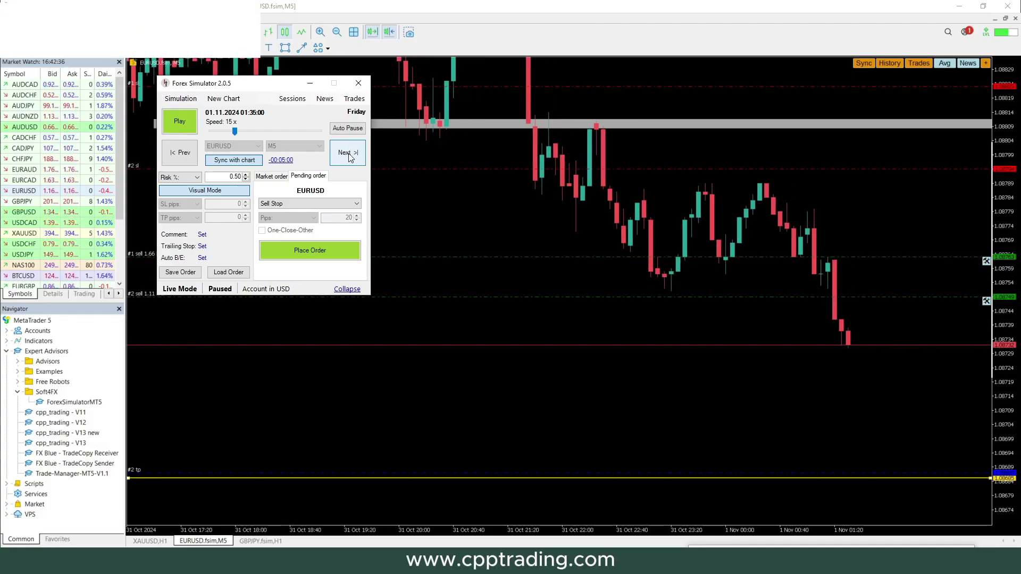
pyautogui.click(185, 156)
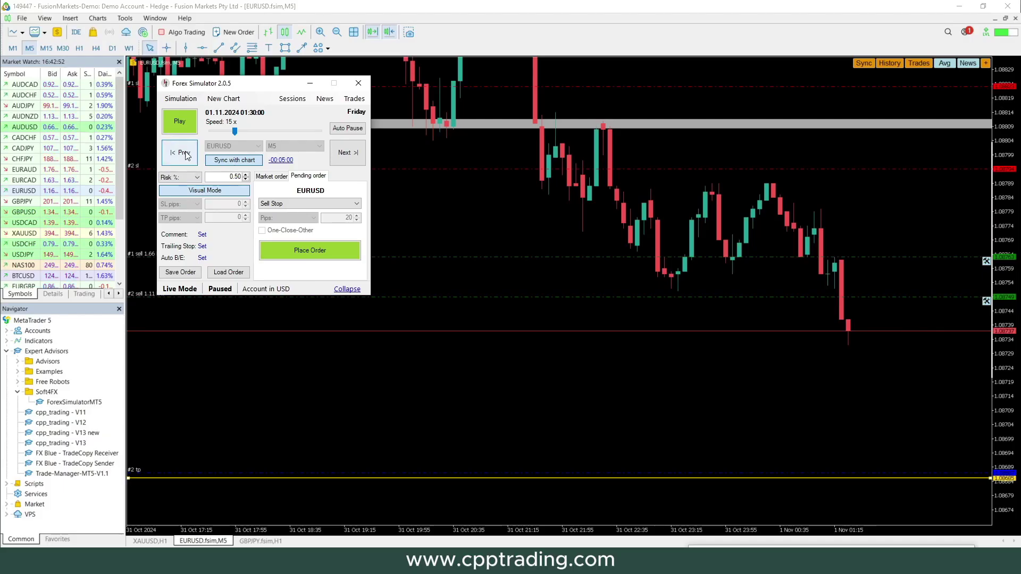
pyautogui.click(349, 156)
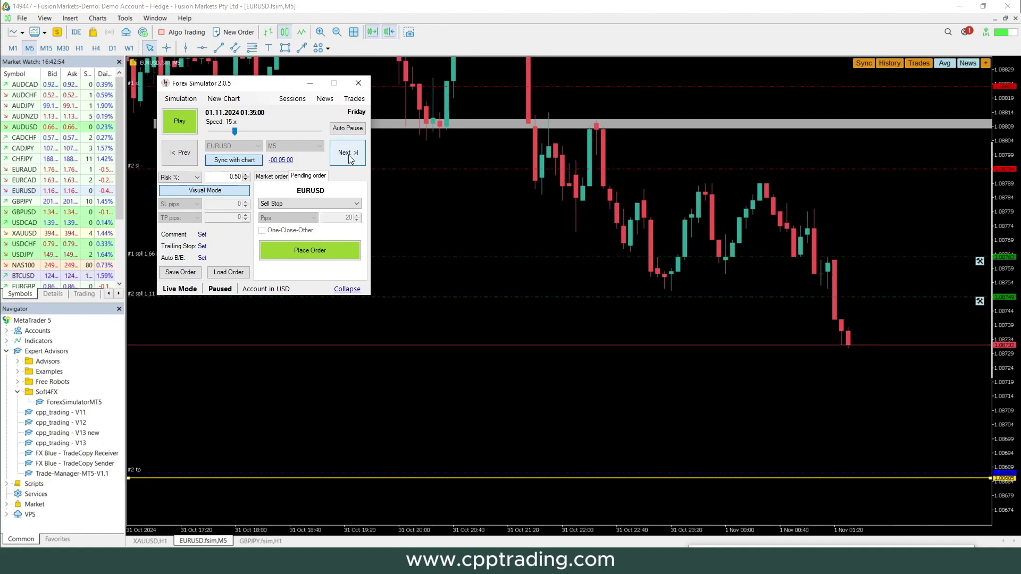
pyautogui.click(349, 156)
pyautogui.click(184, 154)
pyautogui.click(183, 154)
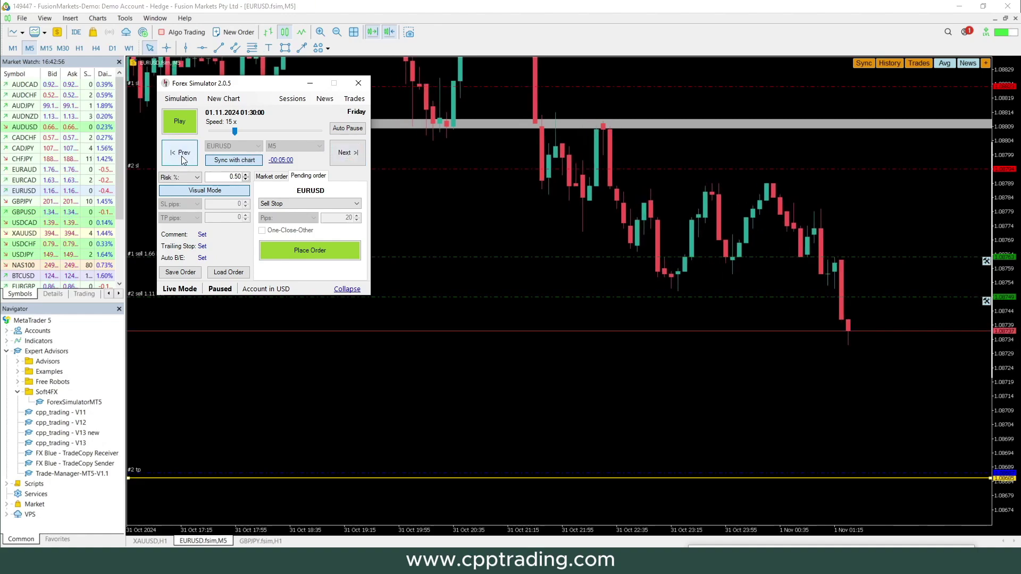
pyautogui.click(343, 155)
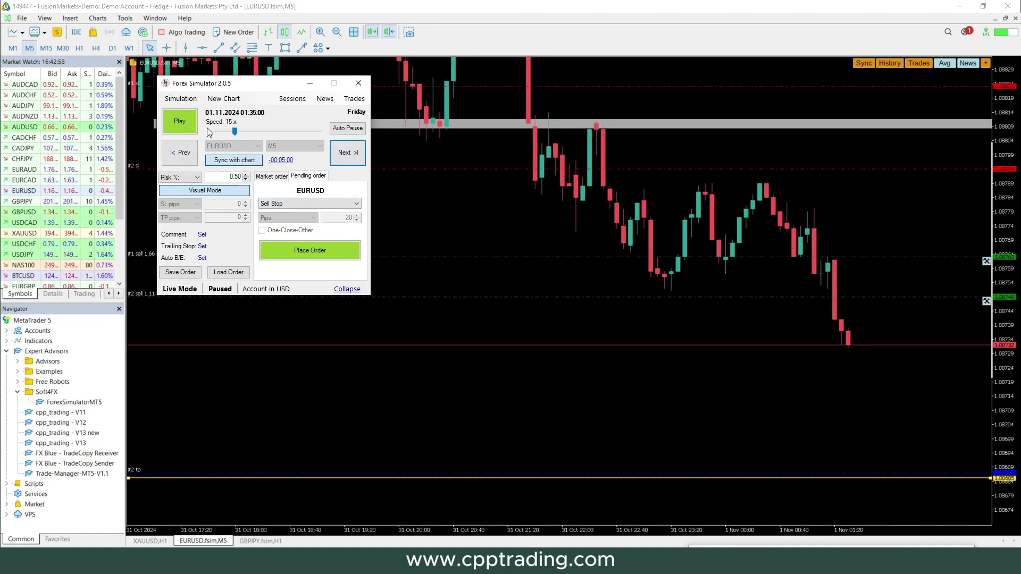
# Run briefly, pause, and step forward to 01:45:00 as the sell stop triggers.
pyautogui.click(180, 121)
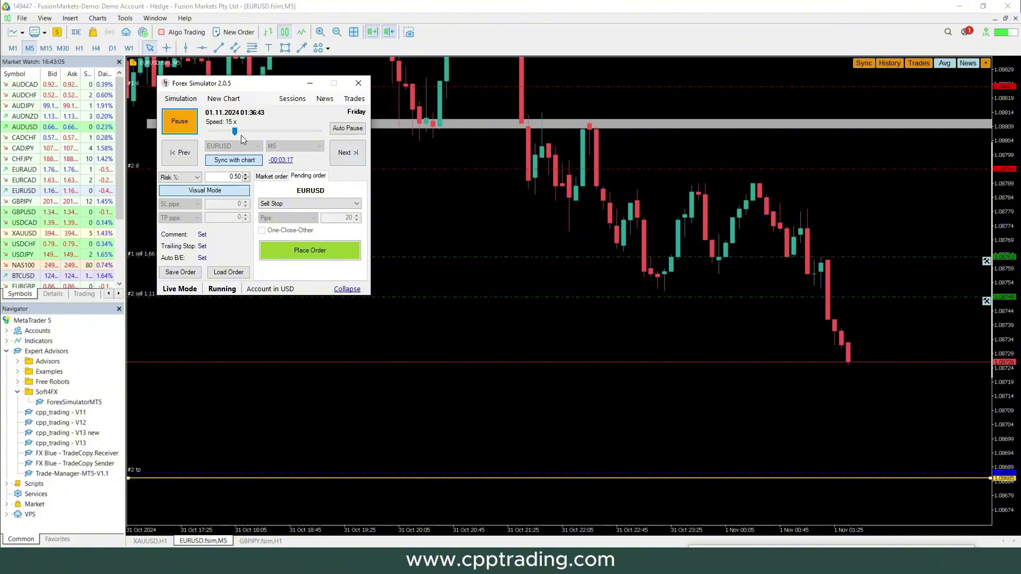
pyautogui.click(349, 155)
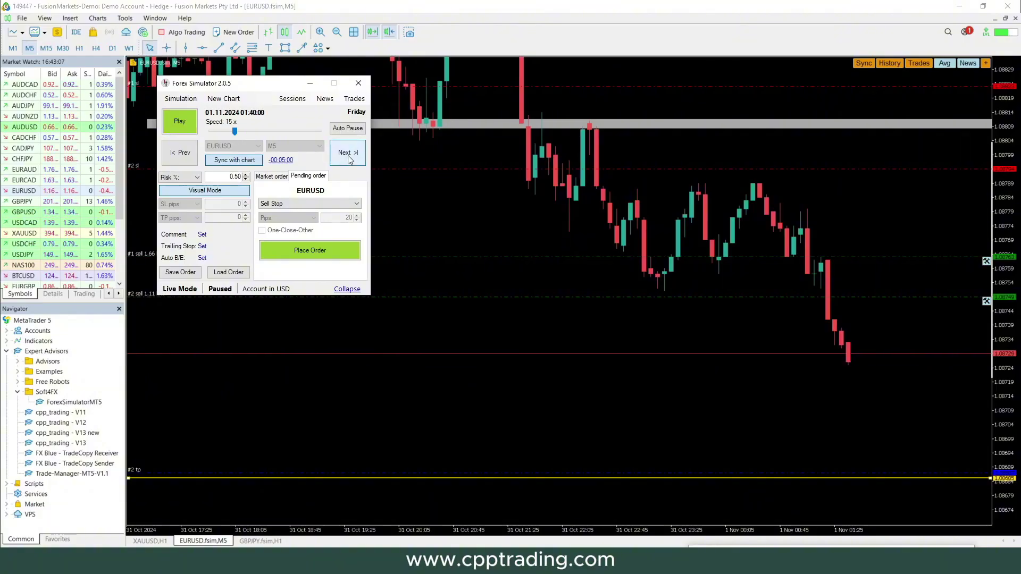
pyautogui.click(348, 158)
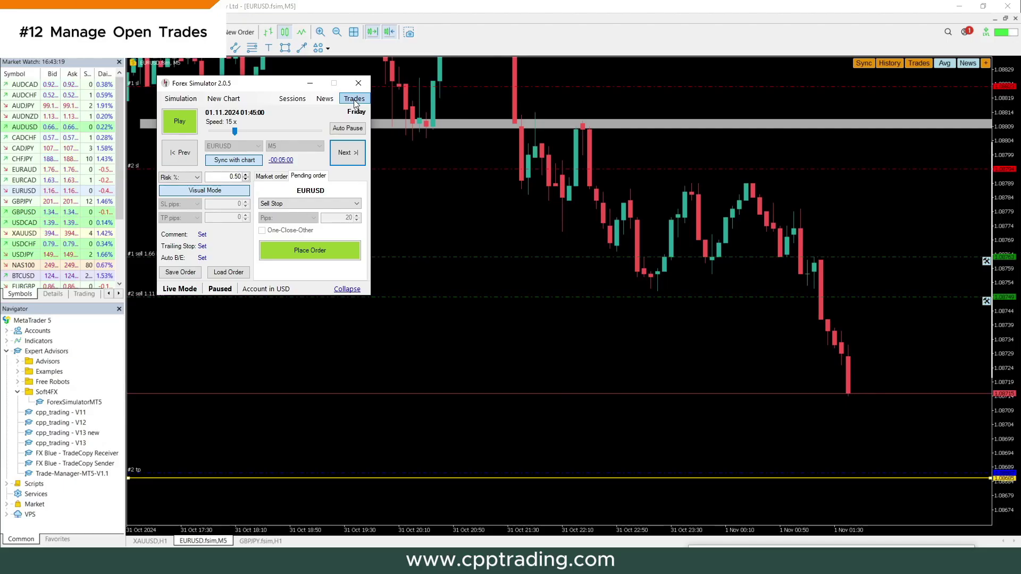
# Open the open-trades list and move its window lower and left.
pyautogui.click(352, 100)
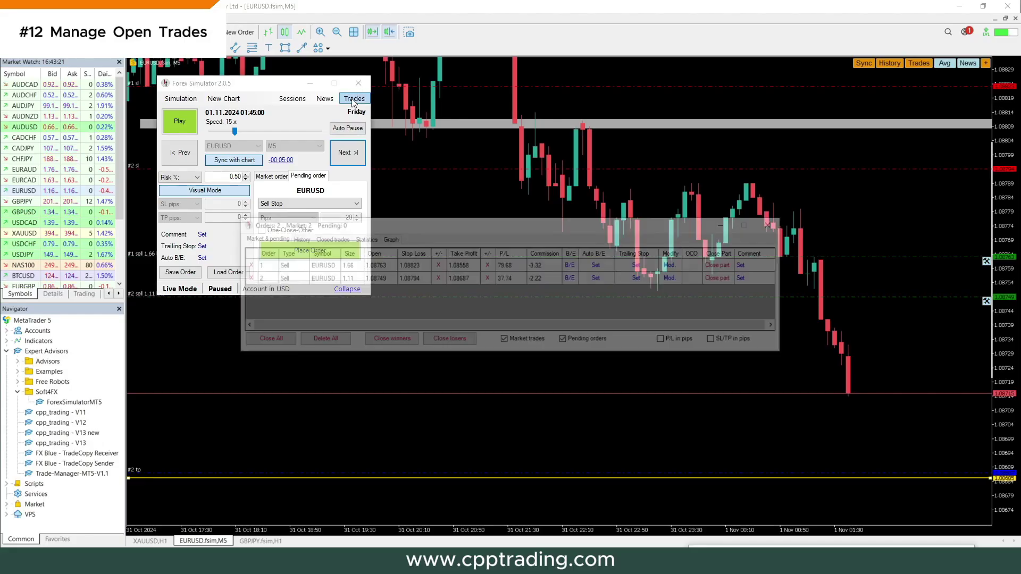
pyautogui.moveTo(426, 230); pyautogui.dragTo(370, 332)
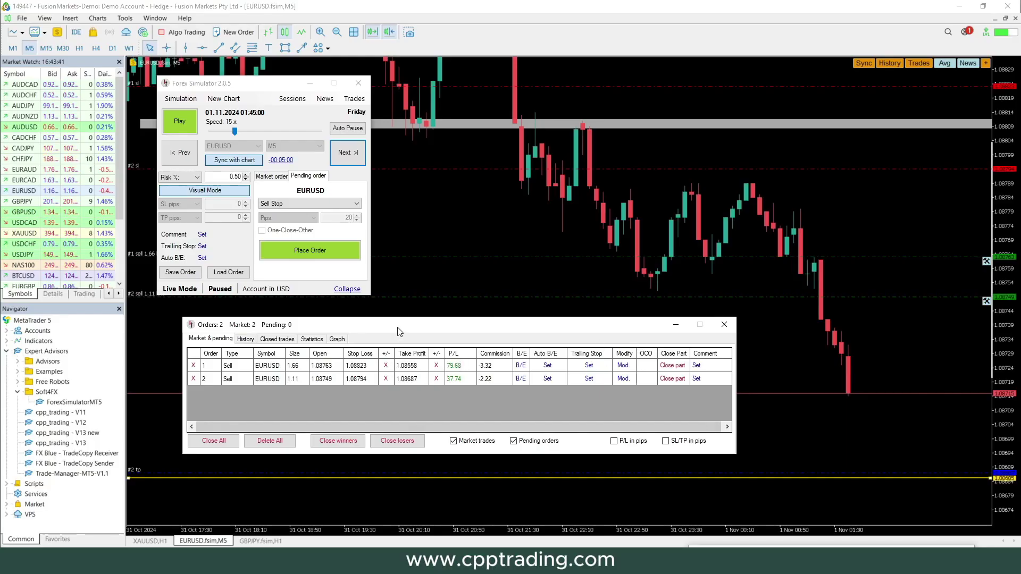
pyautogui.moveTo(398, 331); pyautogui.dragTo(376, 329)
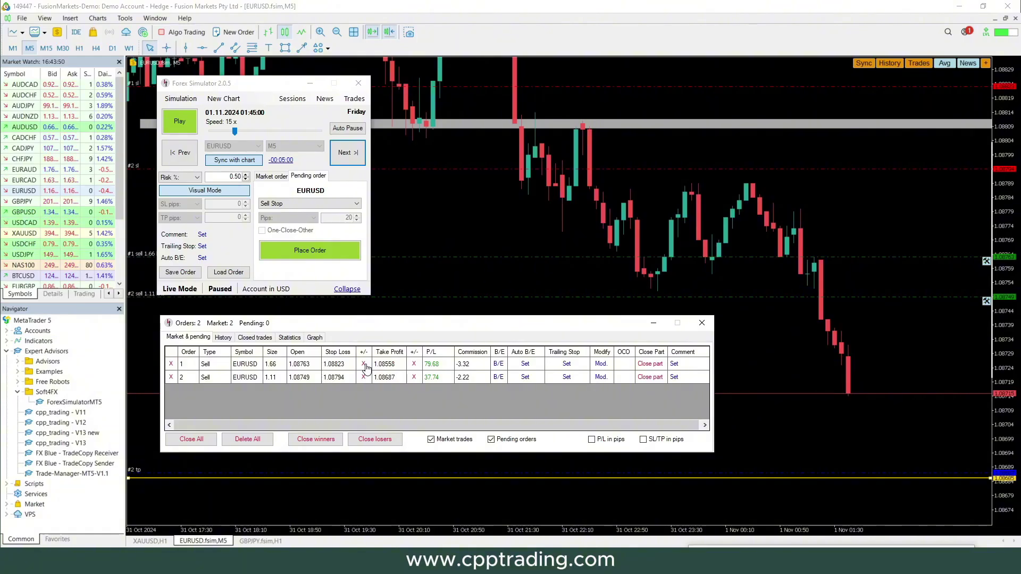
# Remove the stop losses from orders 1 and 2, then begin adding one to order 2.
pyautogui.click(365, 365)
pyautogui.click(363, 377)
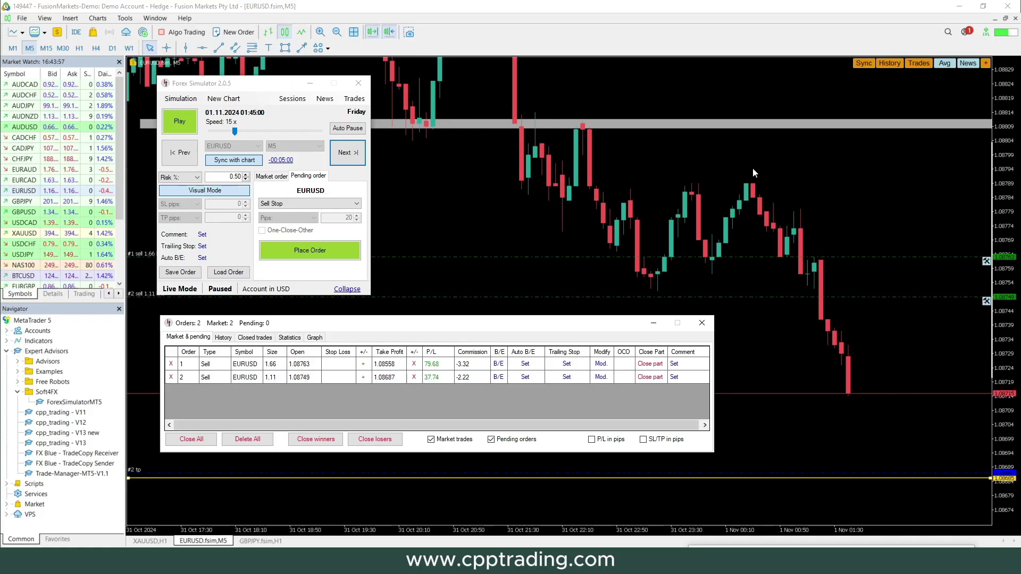
pyautogui.click(363, 376)
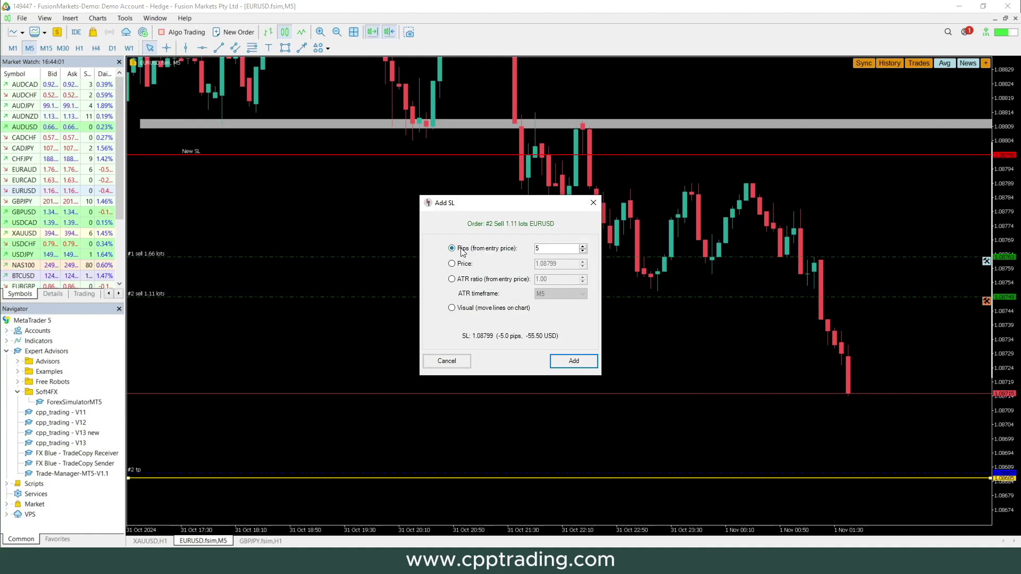
# Set stop losses on both sells: order #2 at 1.08765 and order #1 at 1.08813.
pyautogui.click(452, 309)
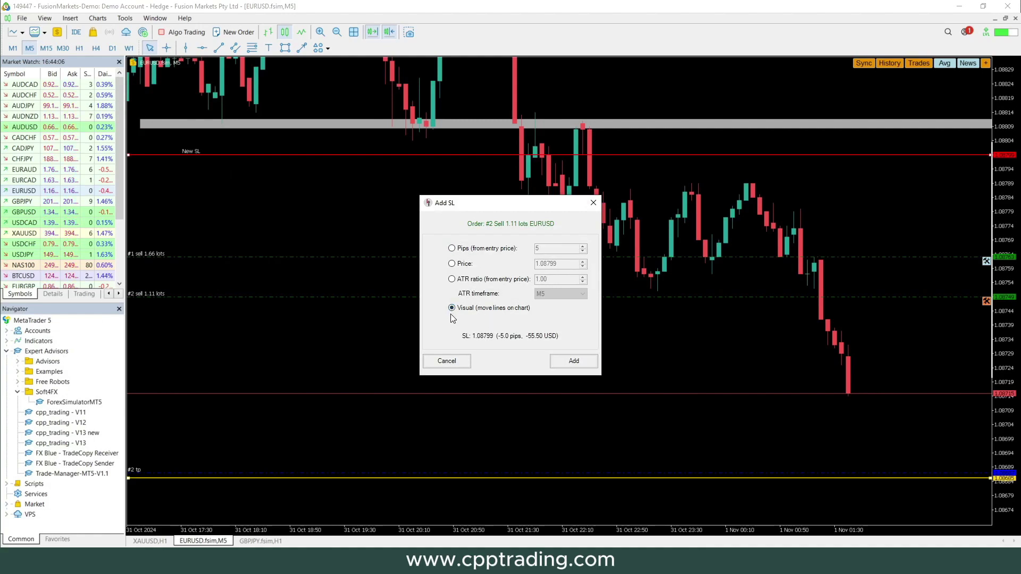
pyautogui.moveTo(889, 154); pyautogui.dragTo(888, 250)
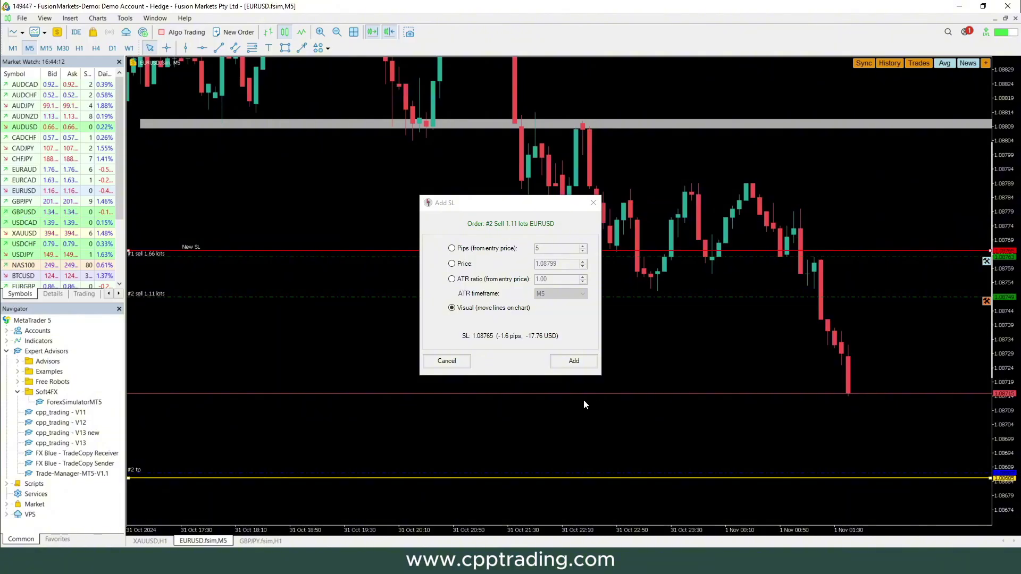
pyautogui.click(574, 361)
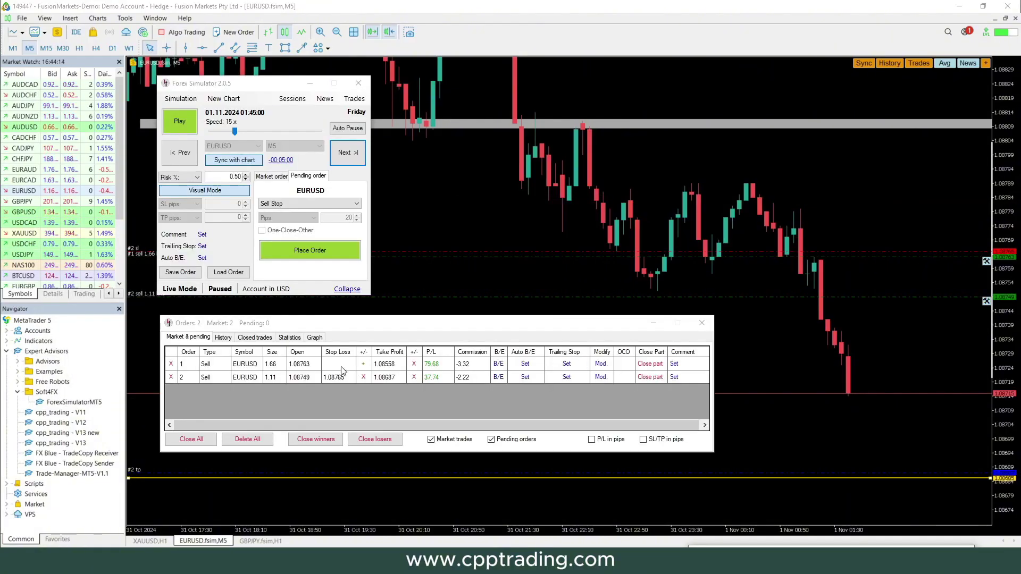
pyautogui.click(363, 365)
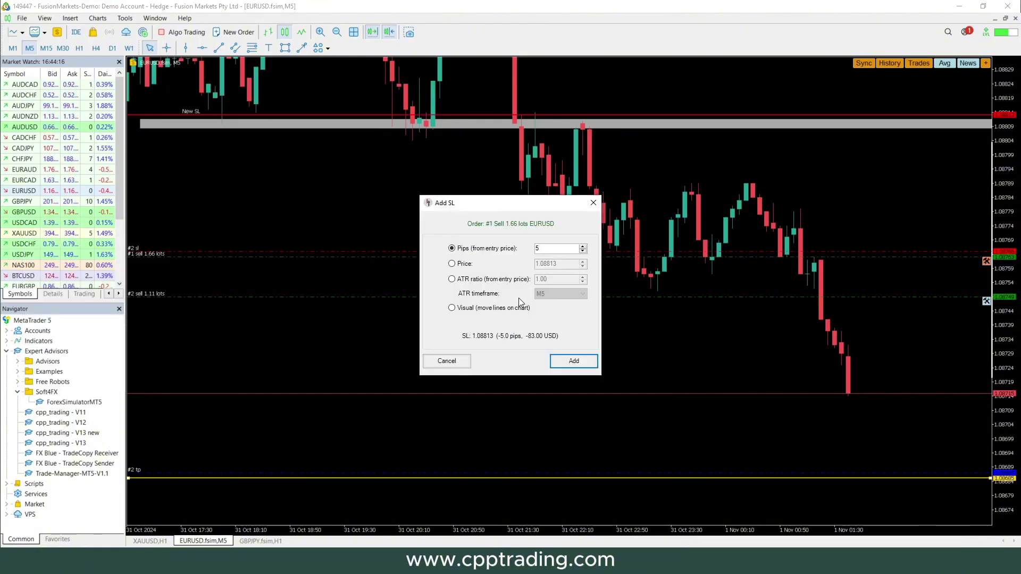
pyautogui.click(578, 361)
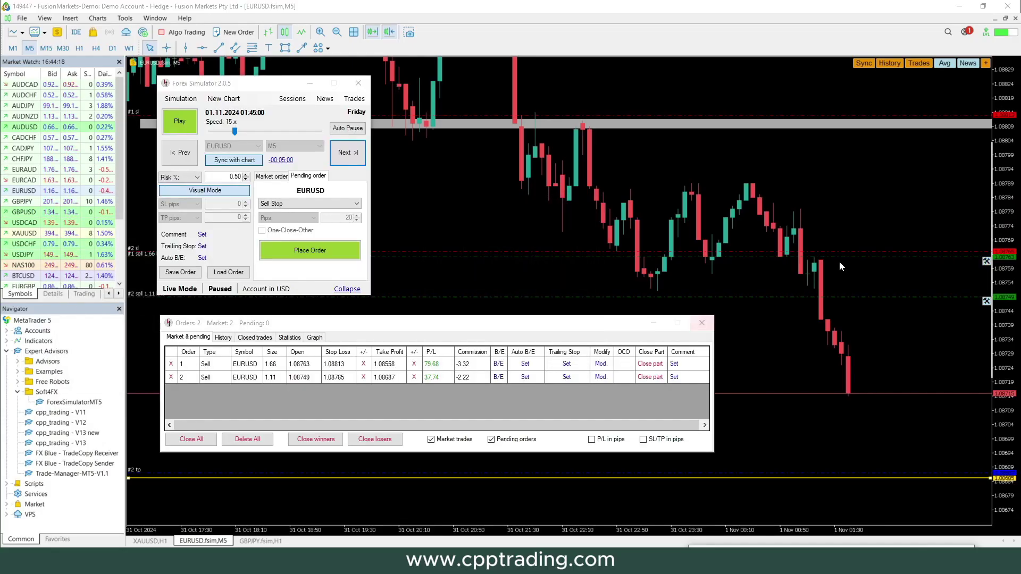
# Modify order #1 on the chart: stop loss to 1.08790 and take profit to 1.08559.
pyautogui.moveTo(1001, 157); pyautogui.dragTo(899, 248)
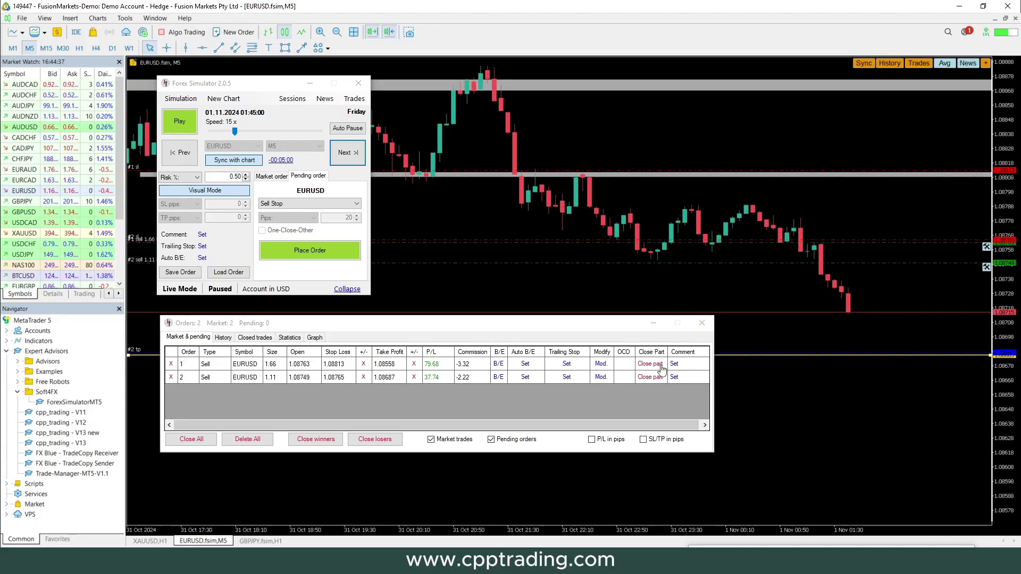
pyautogui.moveTo(996, 320); pyautogui.dragTo(997, 362)
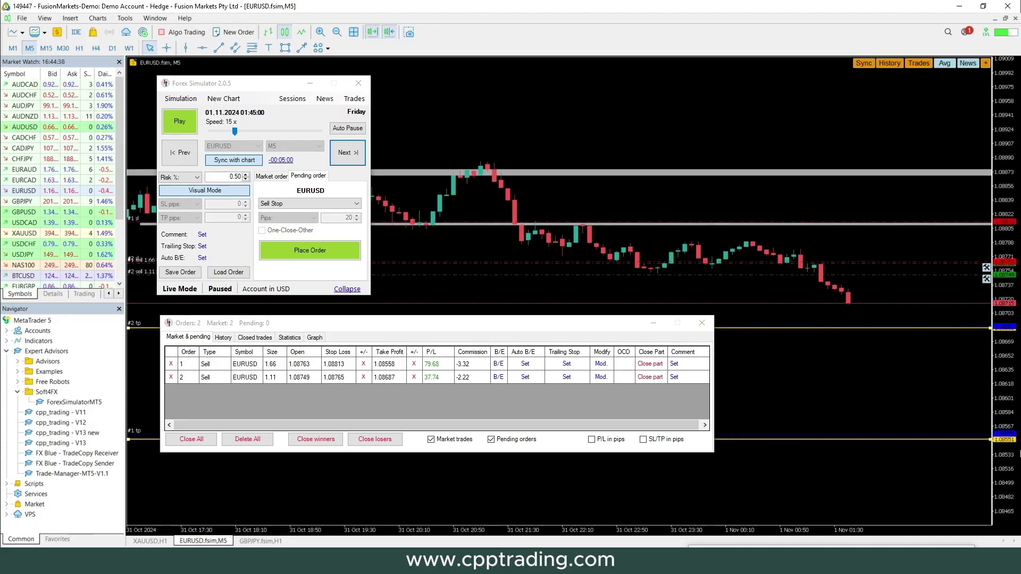
pyautogui.click(602, 365)
pyautogui.click(601, 364)
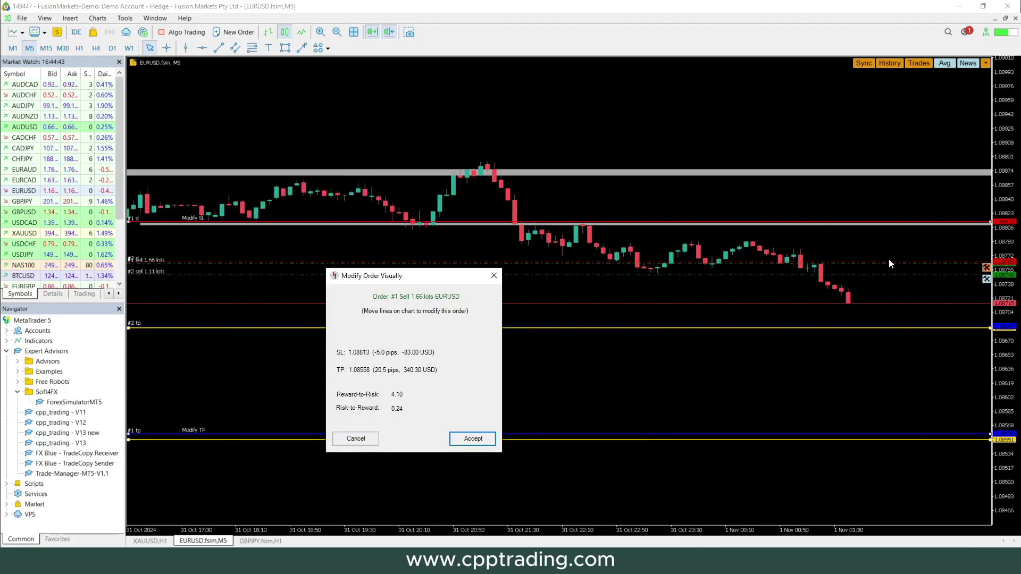
pyautogui.moveTo(867, 437)
pyautogui.mouseDown()
pyautogui.moveTo(863, 369)
pyautogui.moveTo(865, 432)
pyautogui.mouseUp()
pyautogui.moveTo(930, 223); pyautogui.dragTo(907, 241)
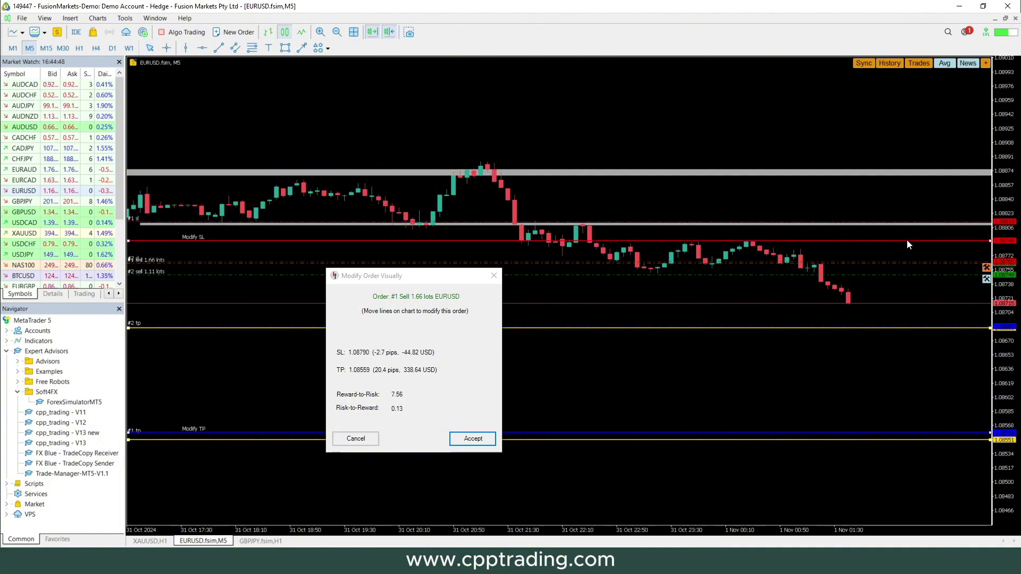
pyautogui.click(480, 439)
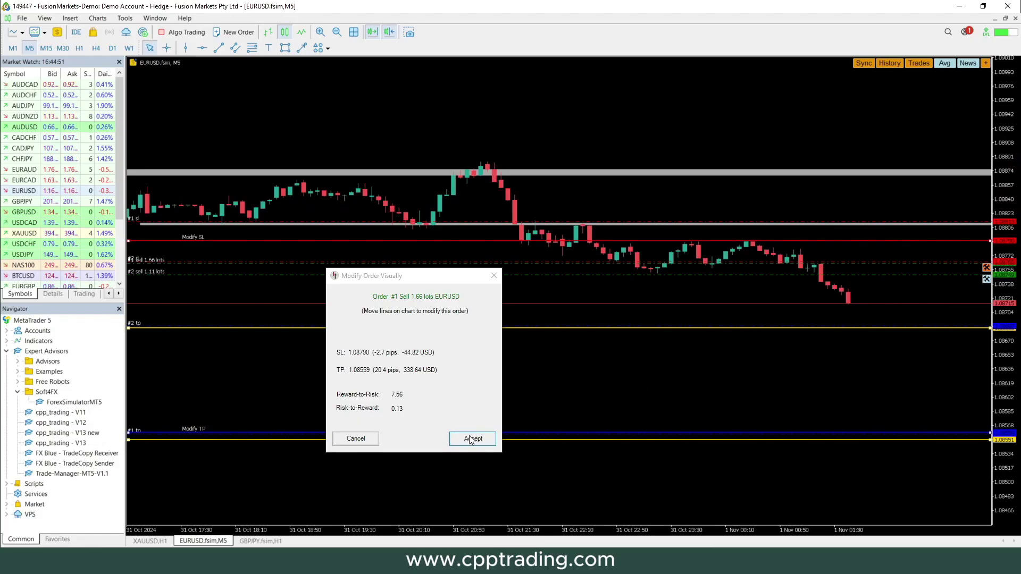
pyautogui.click(486, 444)
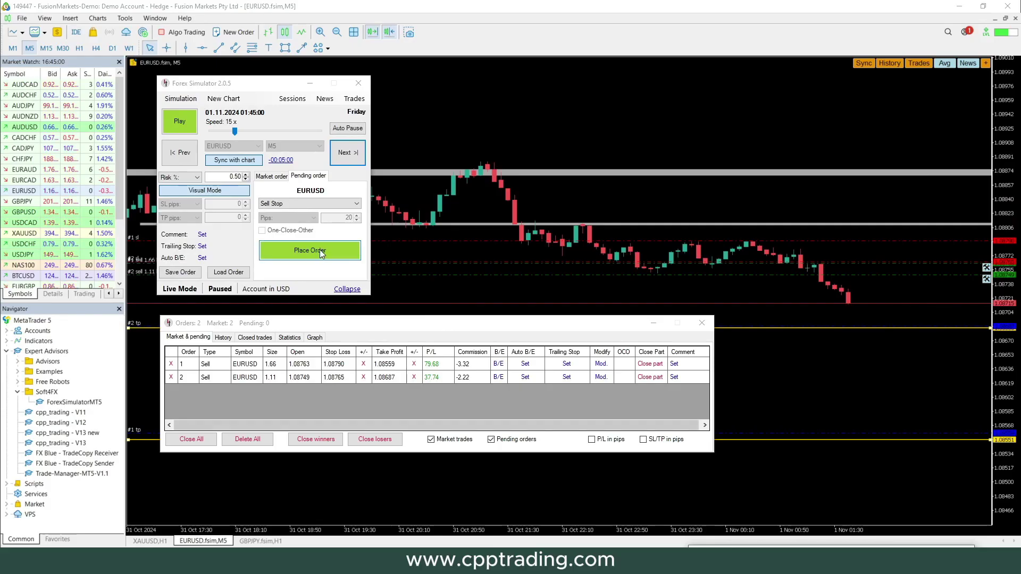
# Resume the simulation, switch EURUSD to 30-minute candles and raise the speed to 111x.
pyautogui.click(180, 121)
pyautogui.moveTo(440, 330); pyautogui.dragTo(445, 392)
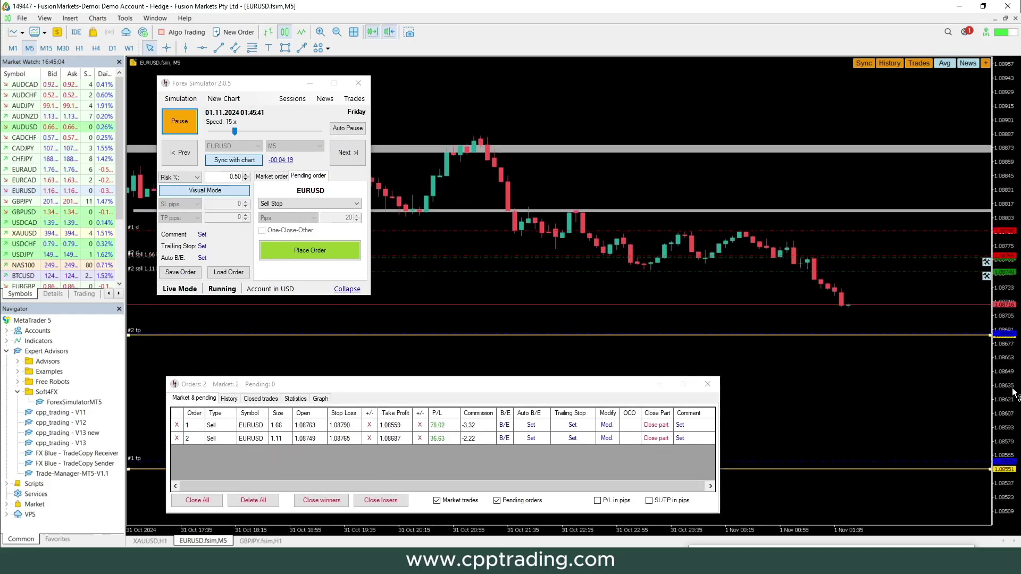
pyautogui.click(62, 48)
pyautogui.moveTo(566, 380); pyautogui.dragTo(362, 388)
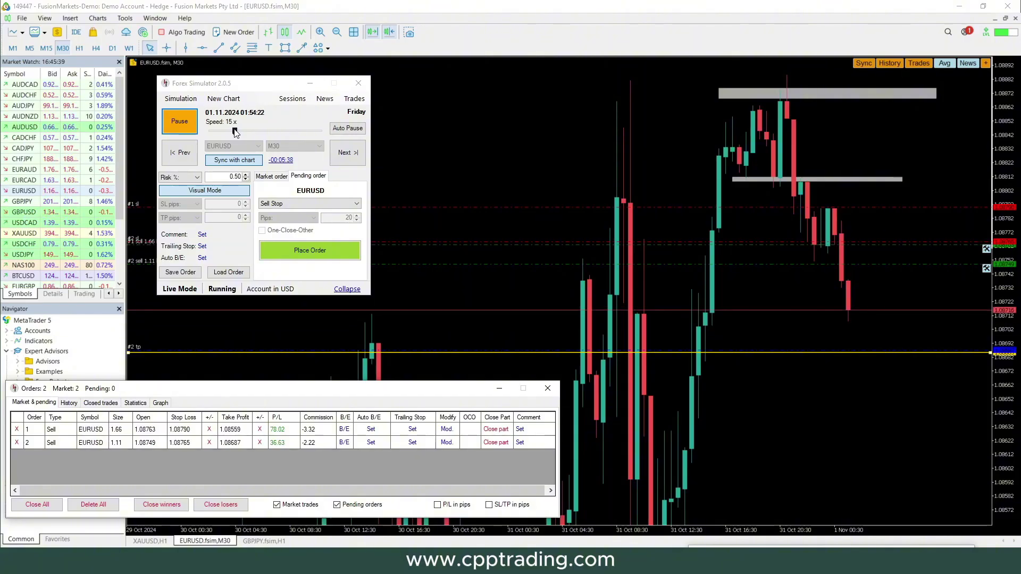
pyautogui.moveTo(236, 131); pyautogui.dragTo(254, 130)
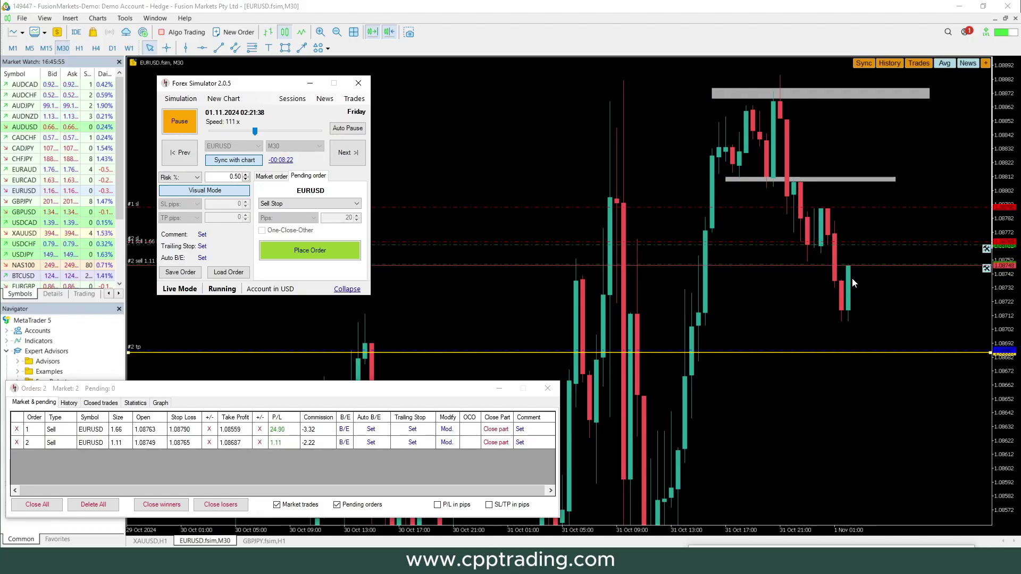
# Pause and step forward candle by candle to 04:30, leaving only order #1 open.
pyautogui.click(181, 122)
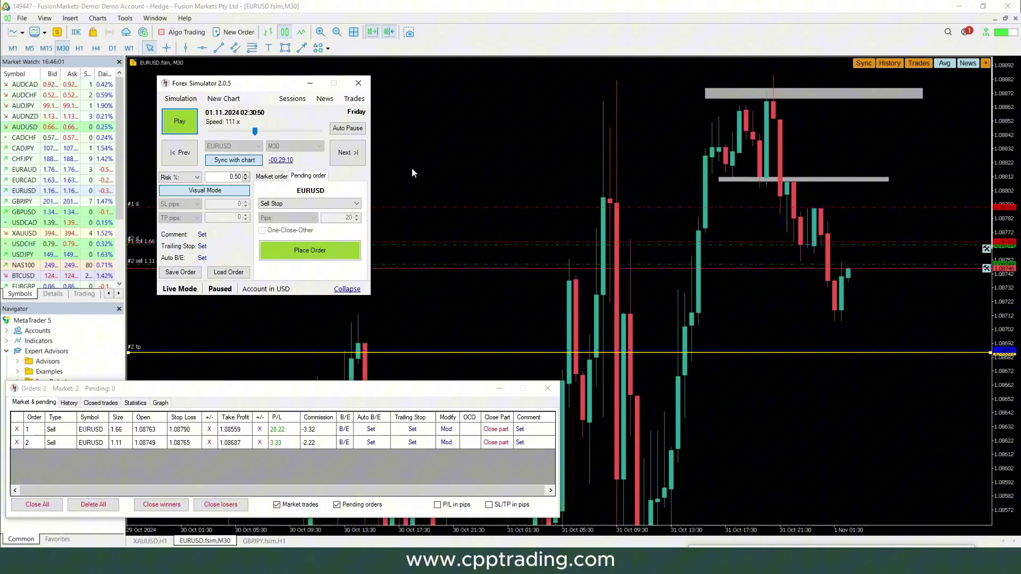
pyautogui.click(351, 159)
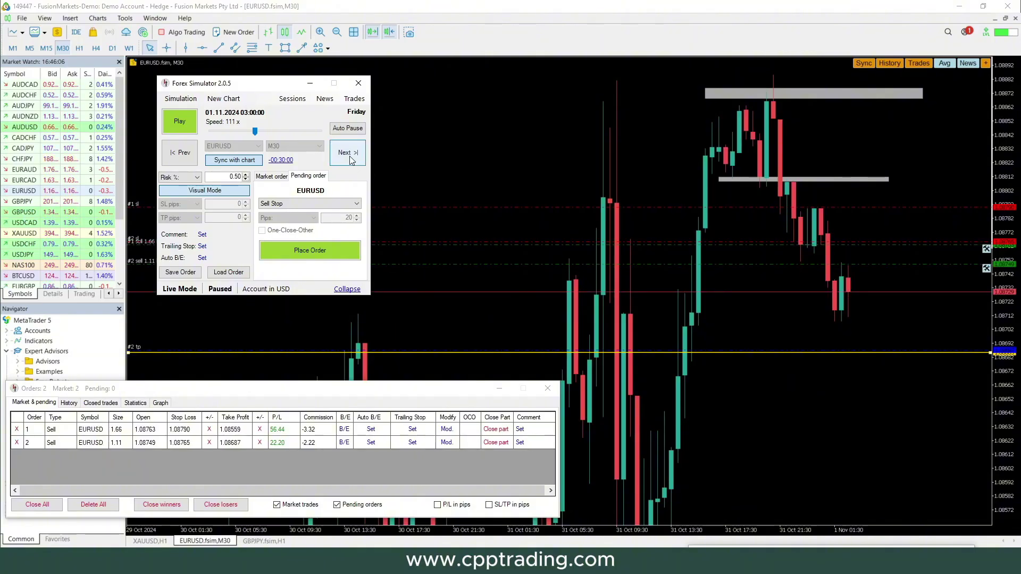
pyautogui.click(350, 157)
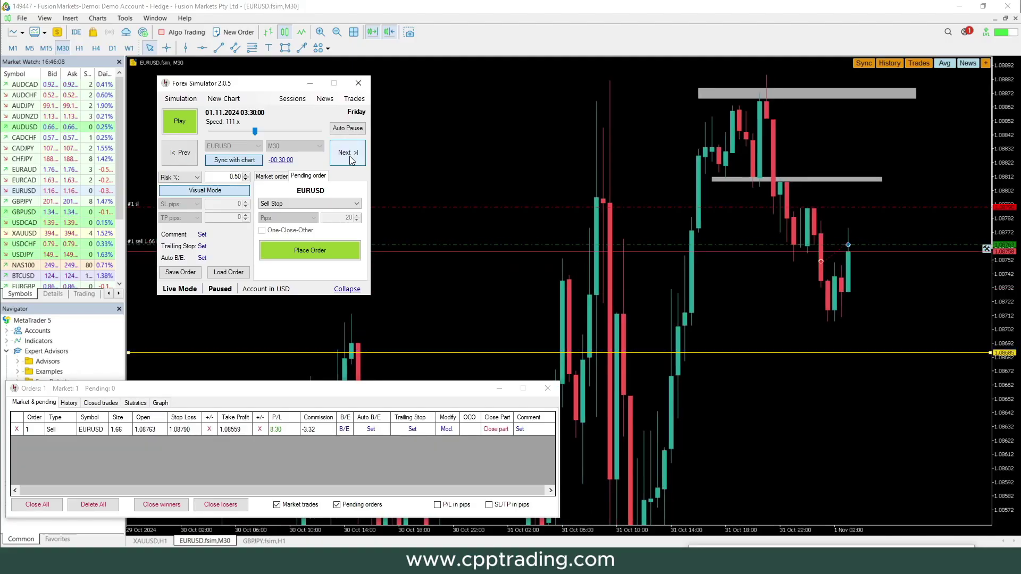
pyautogui.click(349, 156)
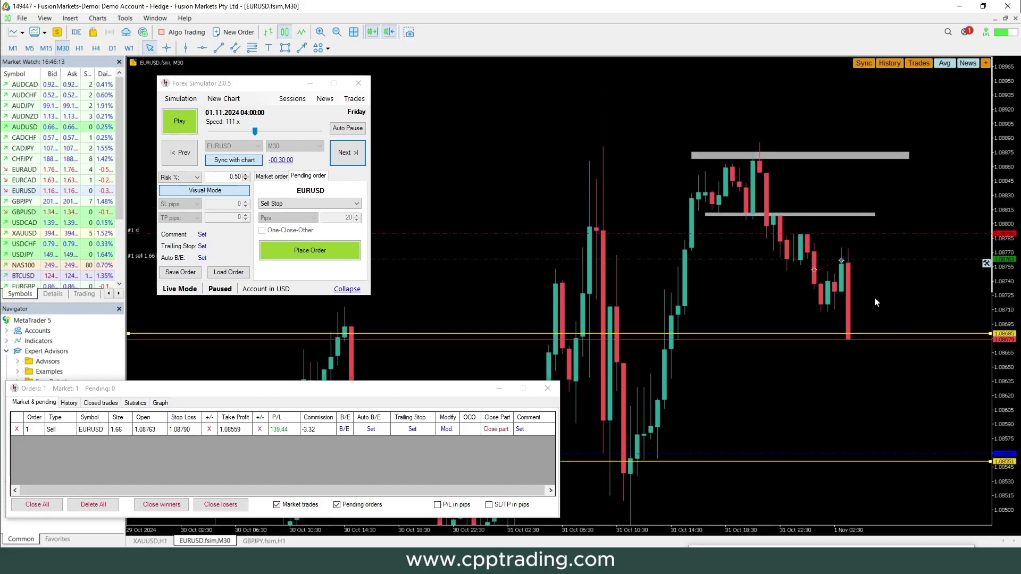
pyautogui.click(351, 157)
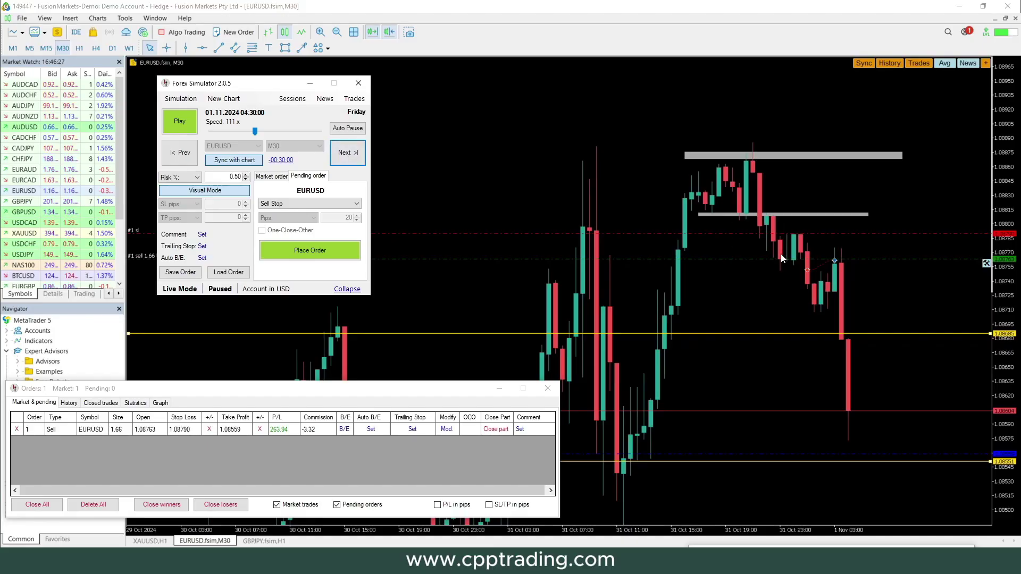
pyautogui.moveTo(359, 396); pyautogui.dragTo(409, 370)
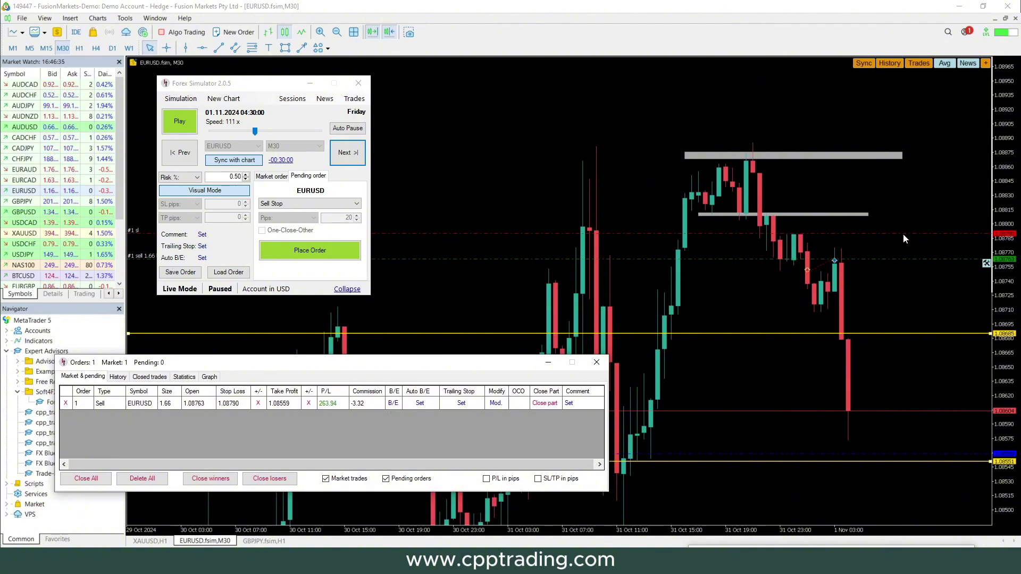
# Move order #1's stop loss to break-even 1.08763 and partially close it, keeping 0.33 lots.
pyautogui.click(393, 403)
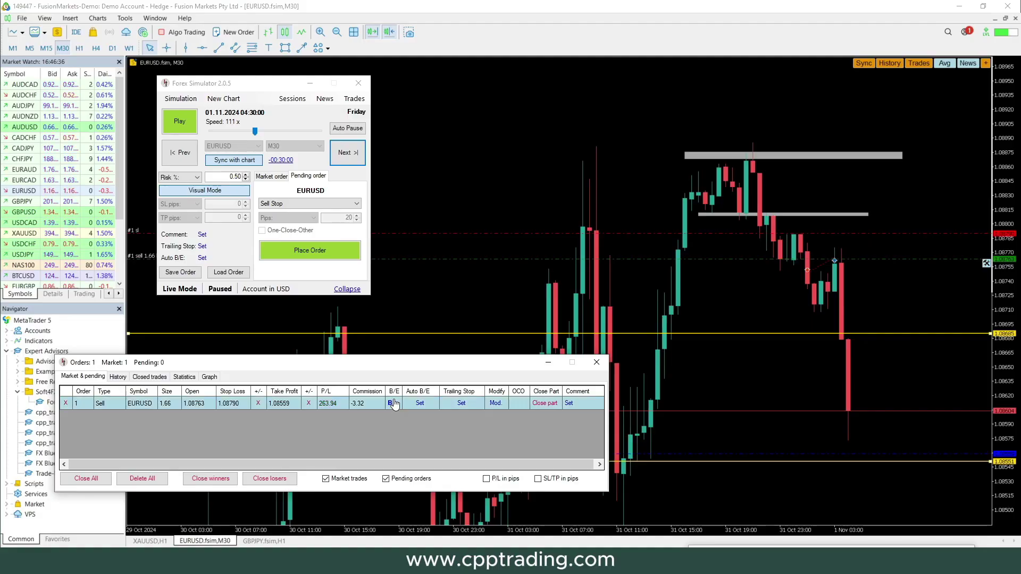
pyautogui.click(870, 265)
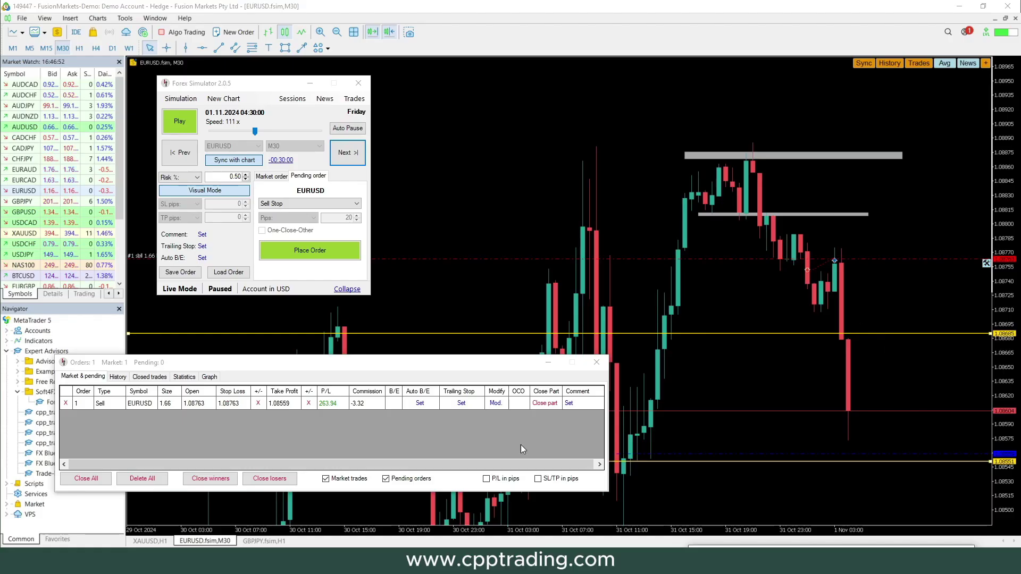
pyautogui.click(547, 404)
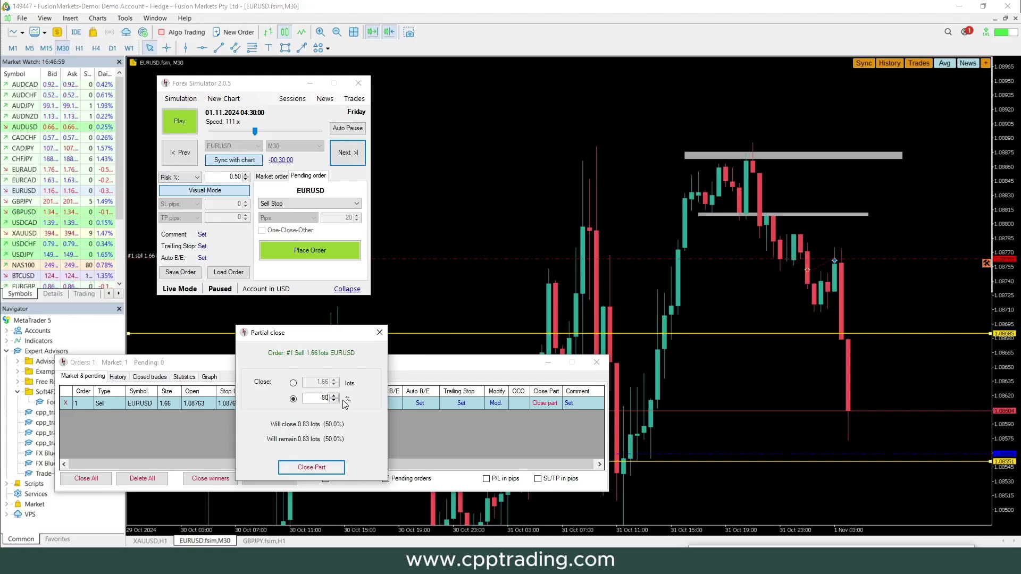
pyautogui.click(317, 469)
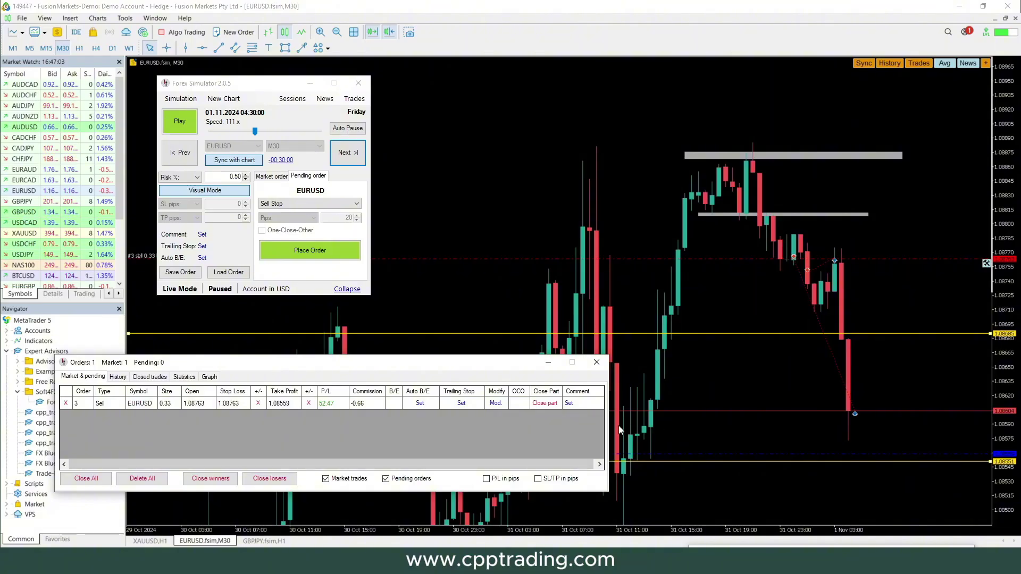
pyautogui.moveTo(379, 366); pyautogui.dragTo(363, 497)
# Run the replay at 305x and step to 06:30, where the 0.33-lot sell hits take profit.
pyautogui.click(179, 122)
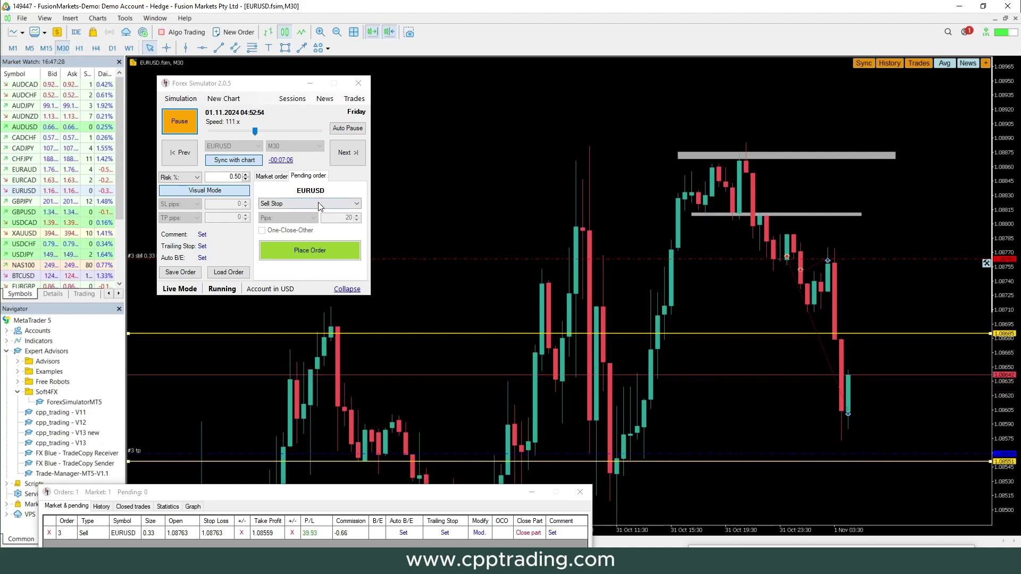
pyautogui.moveTo(254, 131); pyautogui.dragTo(263, 132)
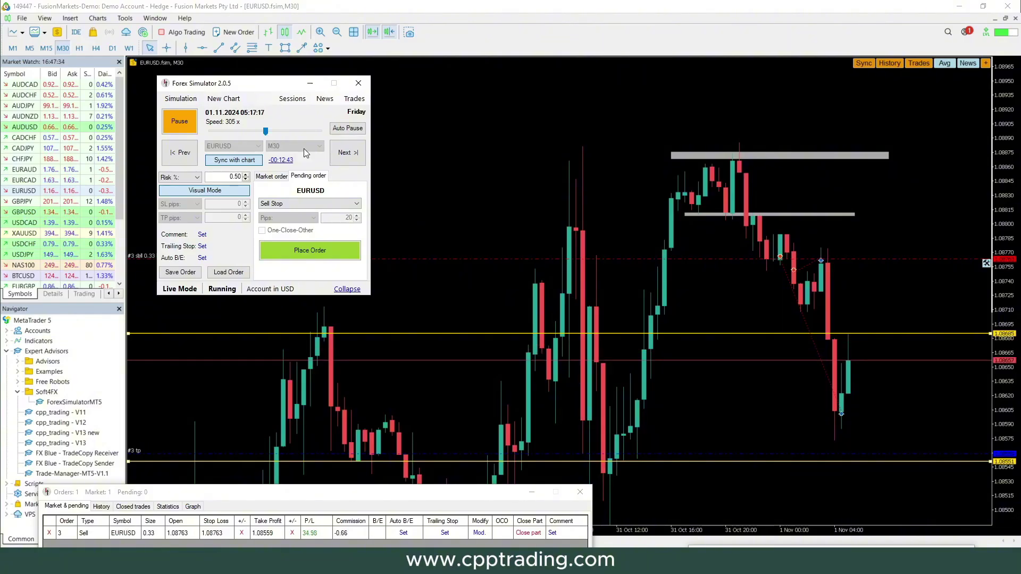
pyautogui.click(347, 158)
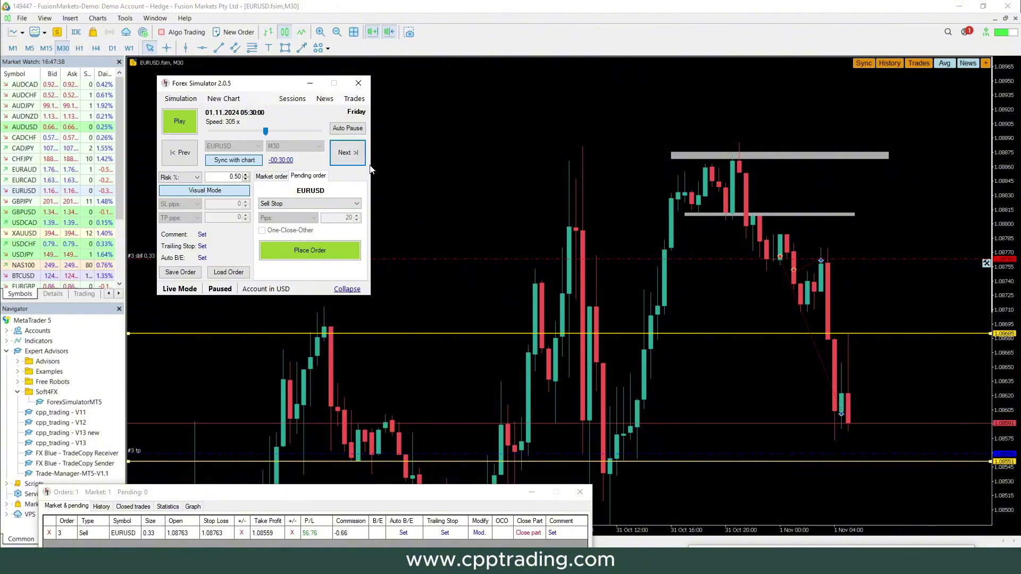
pyautogui.doubleClick(348, 155)
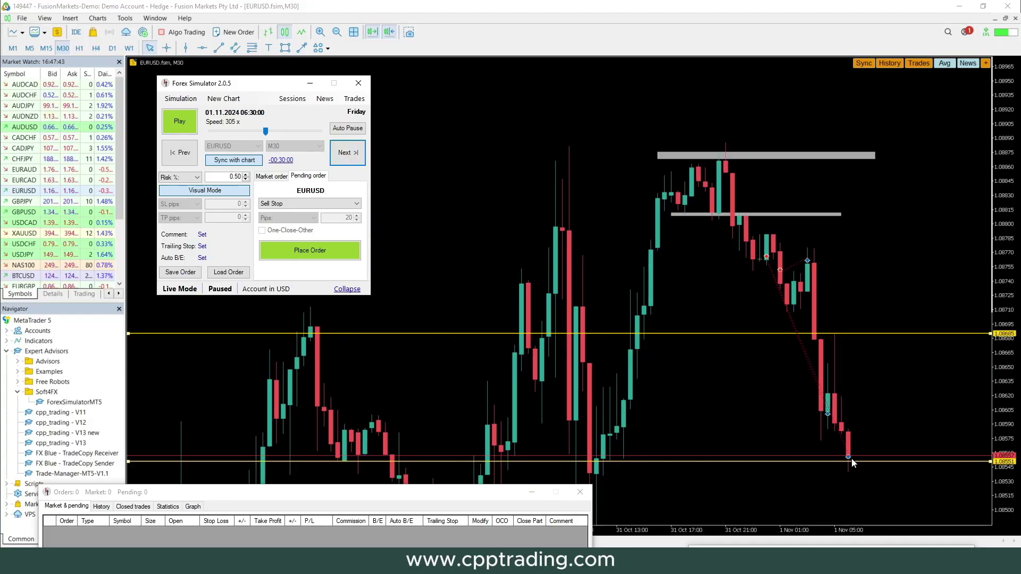
pyautogui.moveTo(414, 494); pyautogui.dragTo(405, 397)
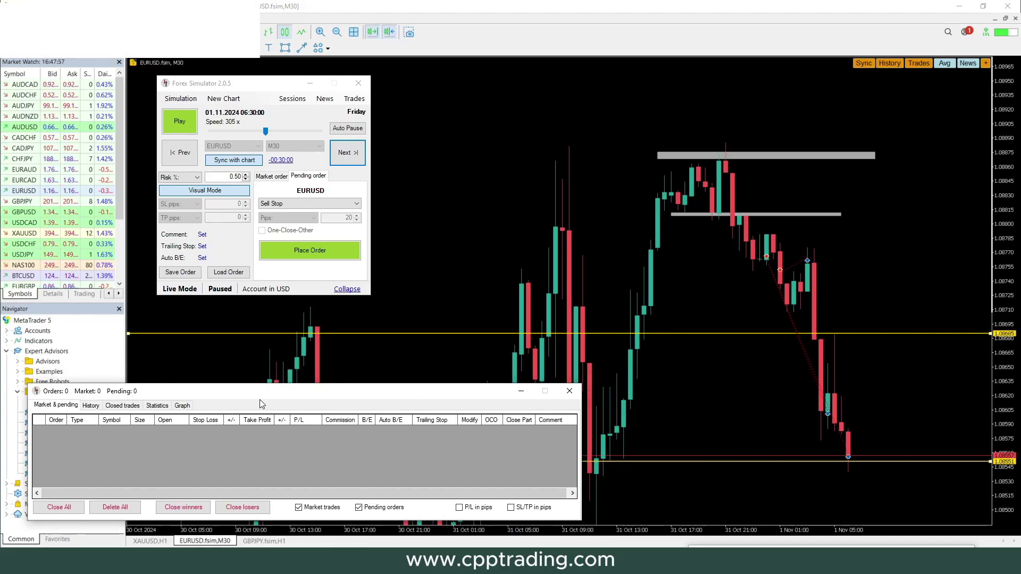
pyautogui.moveTo(260, 400); pyautogui.dragTo(611, 518)
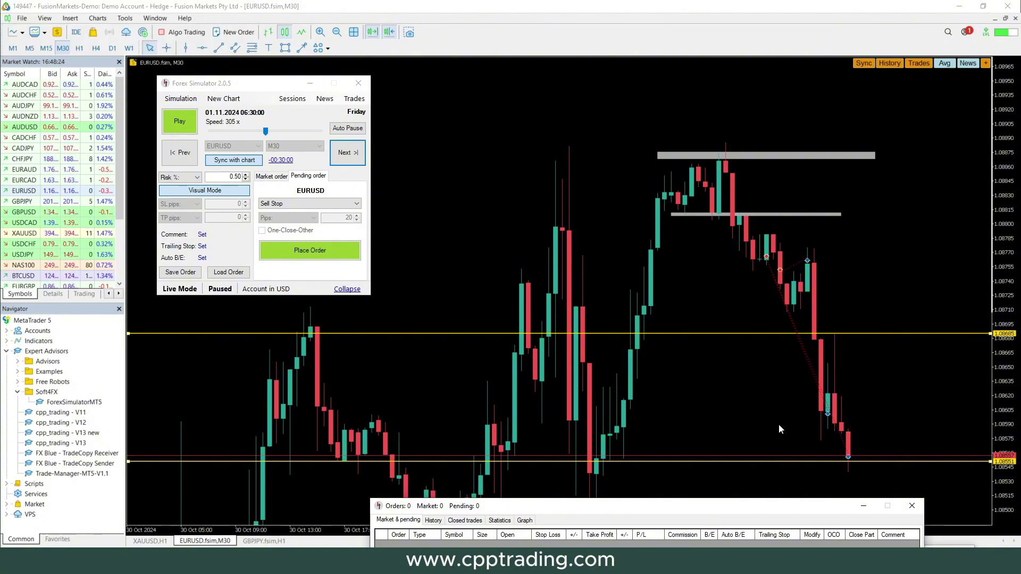
# Save the session as 'Simulation Session Test 1', dismiss the confirmation and quit the simulation.
pyautogui.click(172, 102)
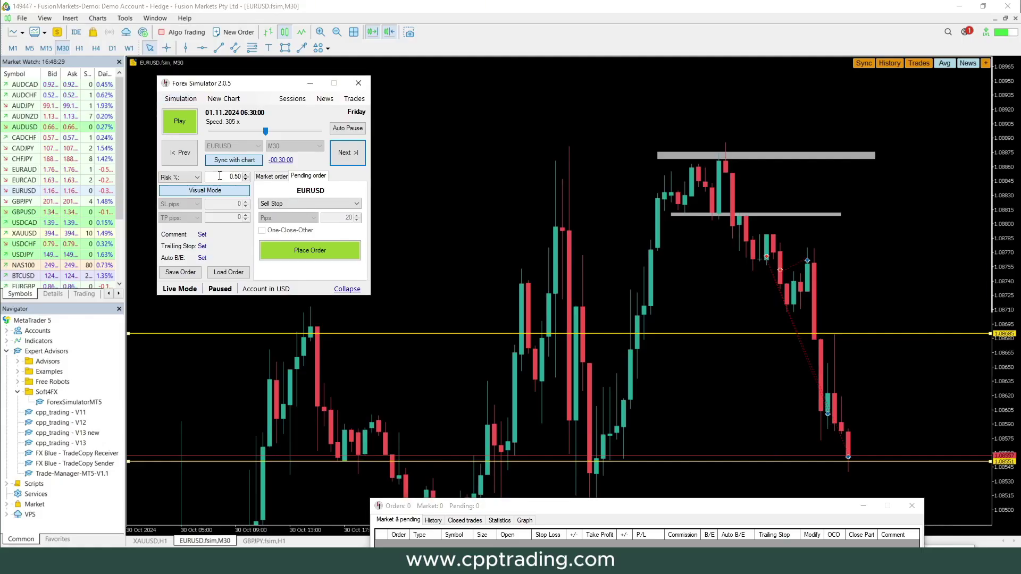
pyautogui.click(185, 102)
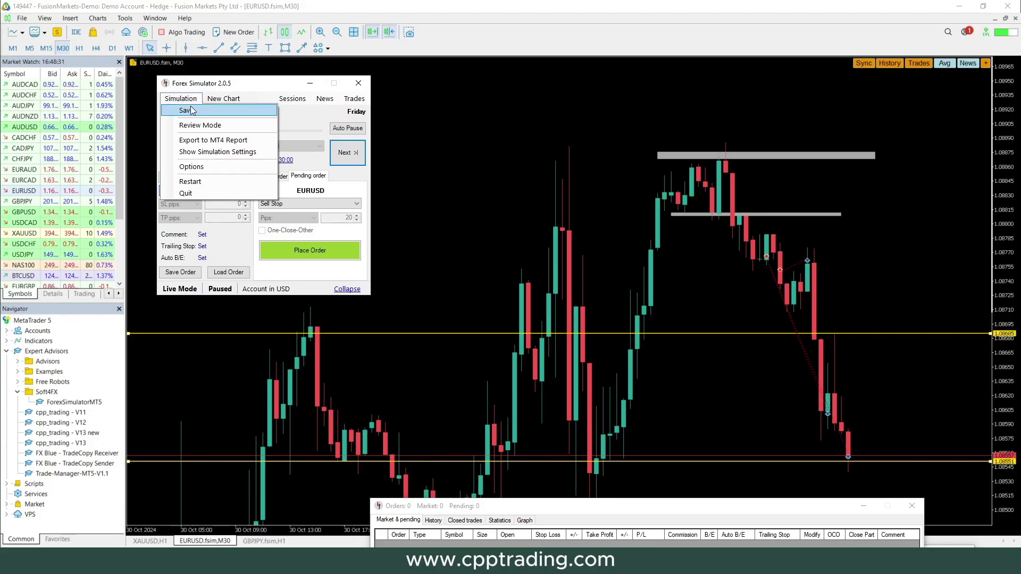
pyautogui.click(187, 110)
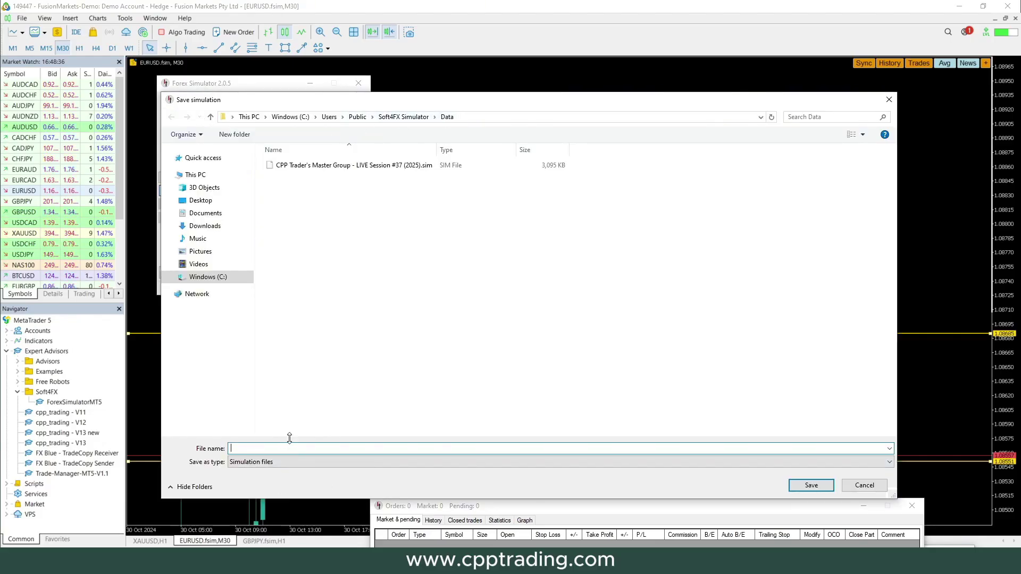
pyautogui.write('Simulation Session Test 1')
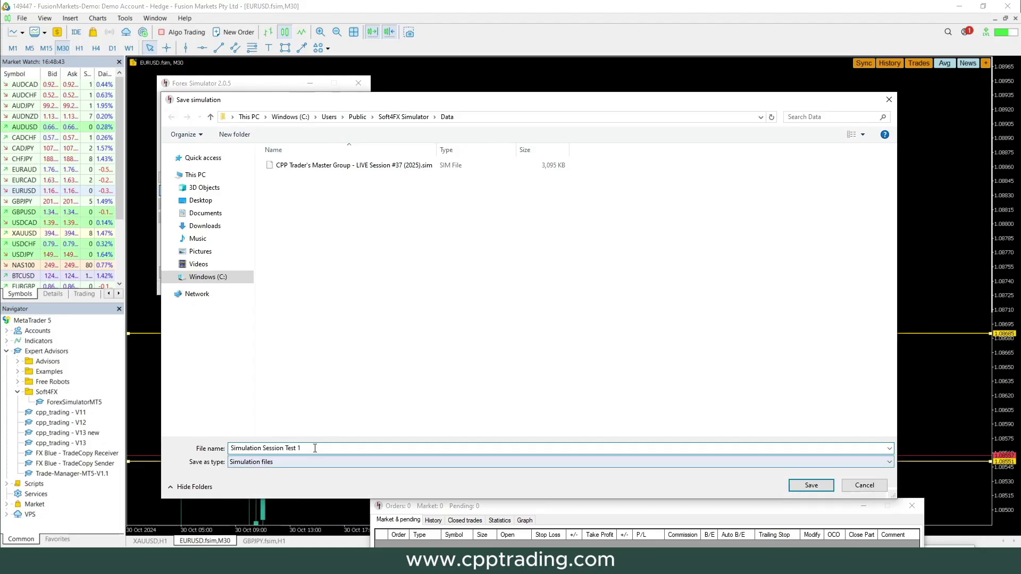
pyautogui.click(805, 486)
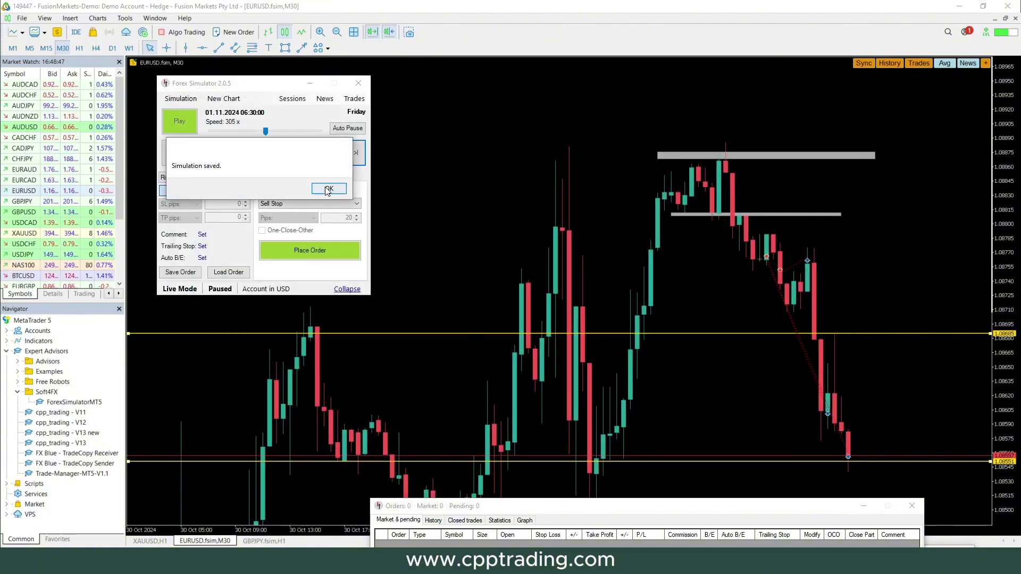
pyautogui.click(328, 189)
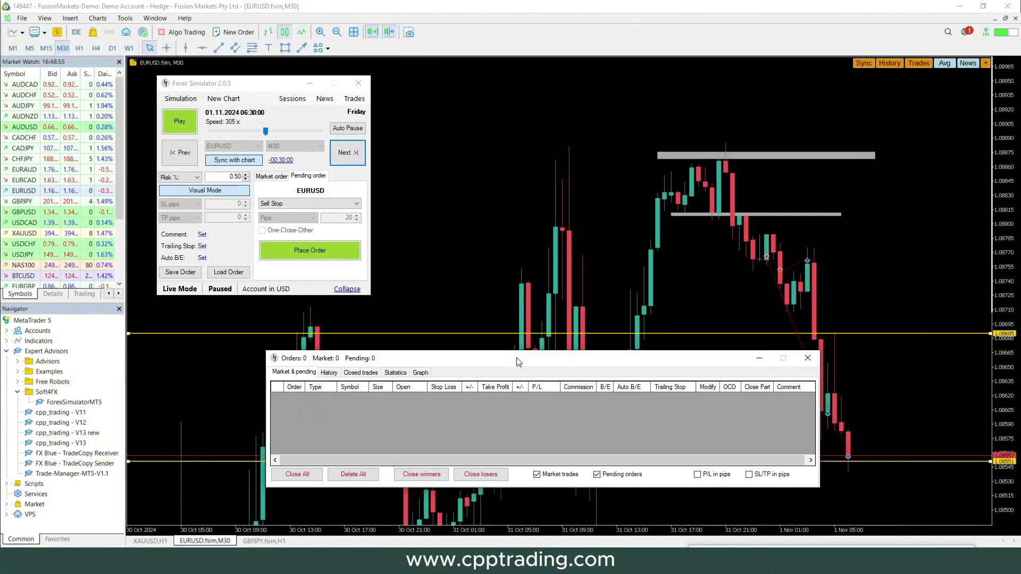
pyautogui.click(359, 84)
# Confirm quitting, reload 'Simulation Session Test 1.sim' and bring up the EURUSD M30 chart.
pyautogui.click(303, 190)
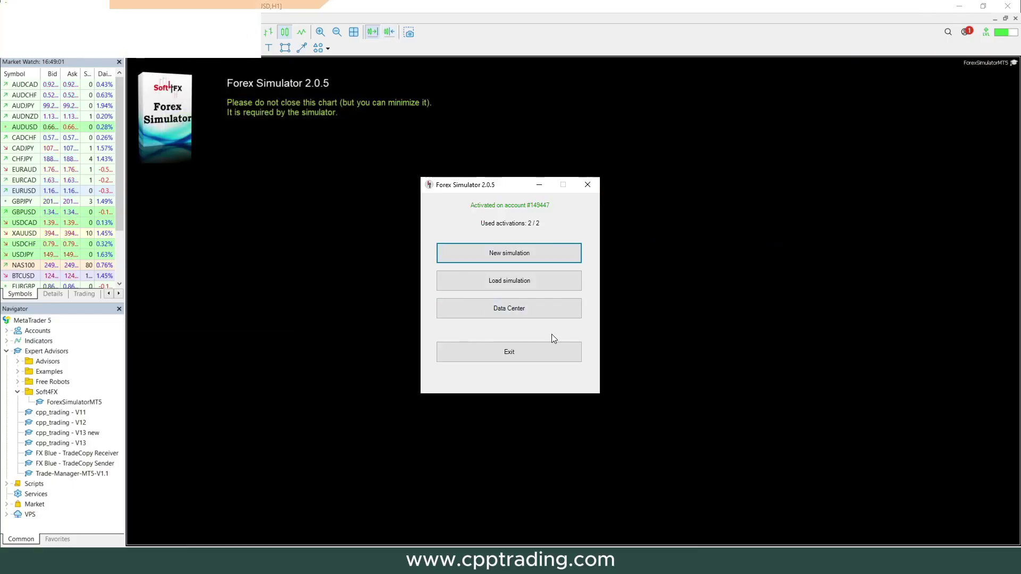
pyautogui.click(511, 287)
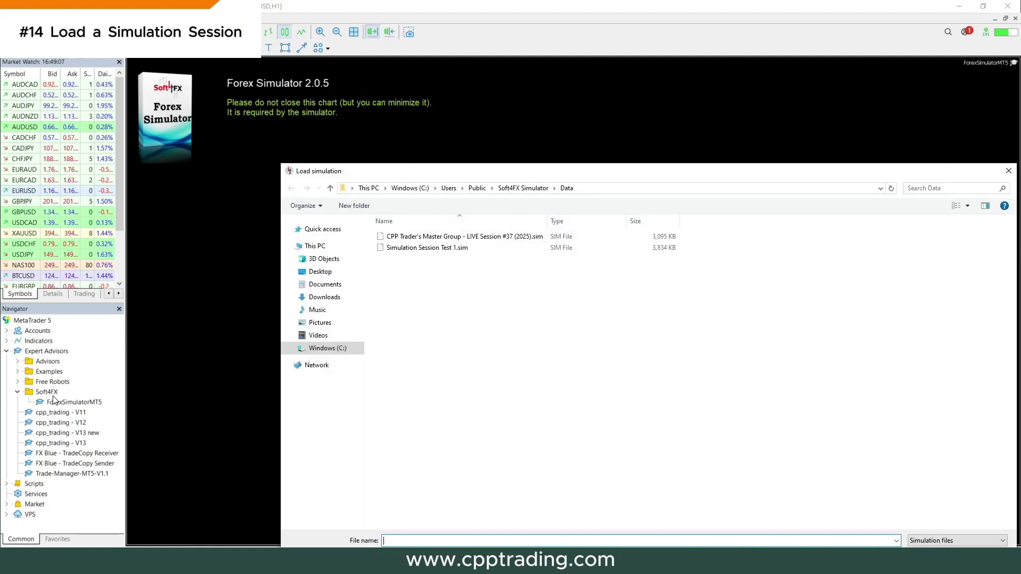
pyautogui.click(427, 248)
pyautogui.moveTo(504, 176); pyautogui.dragTo(431, 83)
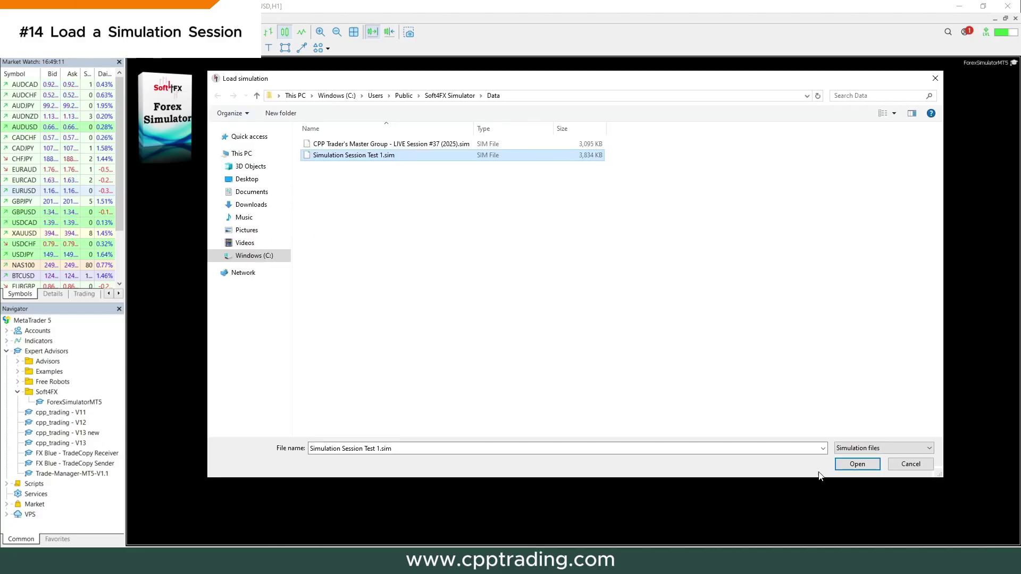
pyautogui.click(851, 464)
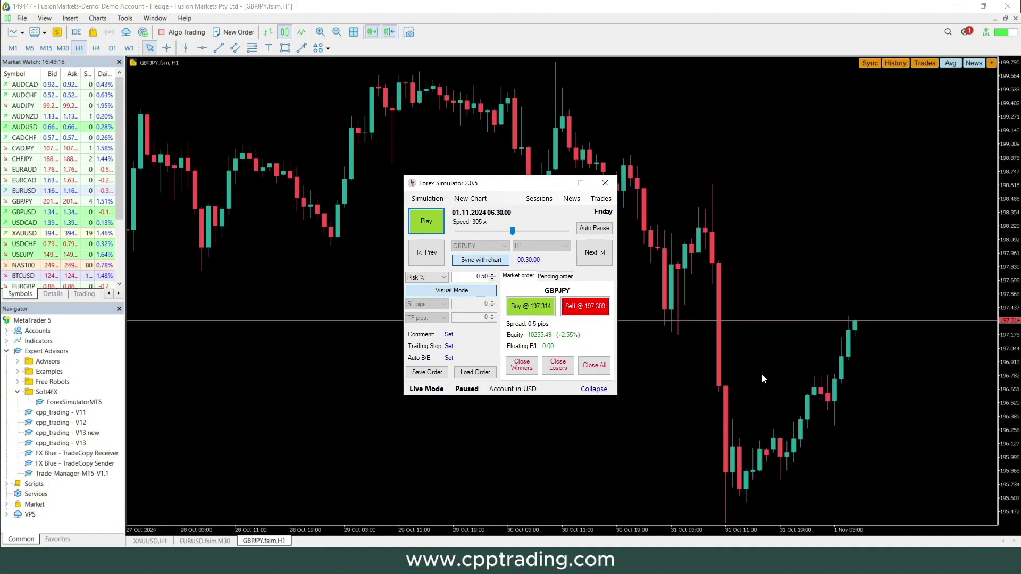
pyautogui.click(212, 541)
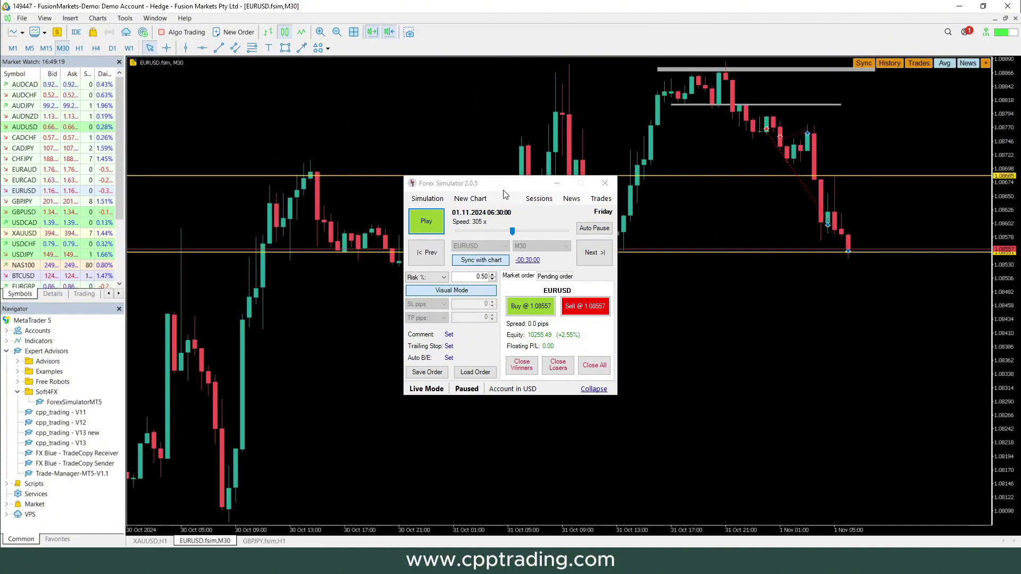
# Move the simulator panel to the upper left, slow the replay to 11x and advance two bars.
pyautogui.moveTo(504, 190); pyautogui.dragTo(263, 92)
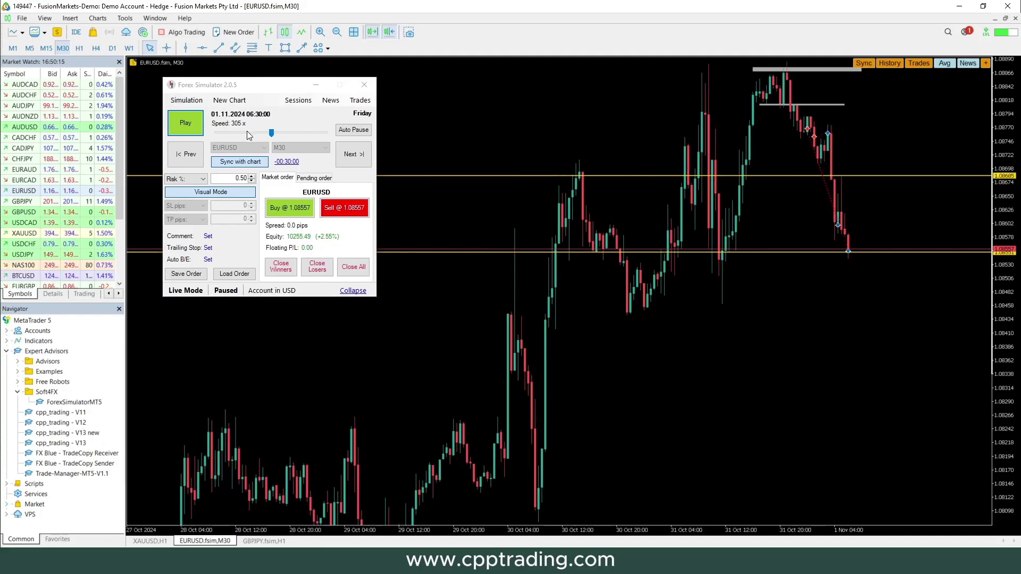
pyautogui.moveTo(271, 133); pyautogui.dragTo(237, 133)
pyautogui.click(353, 154)
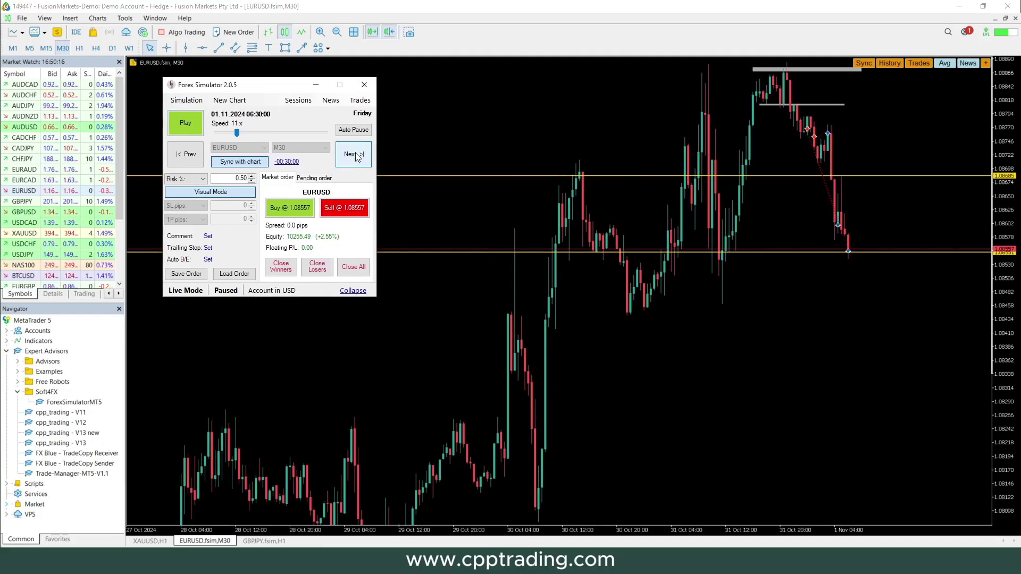
pyautogui.click(353, 154)
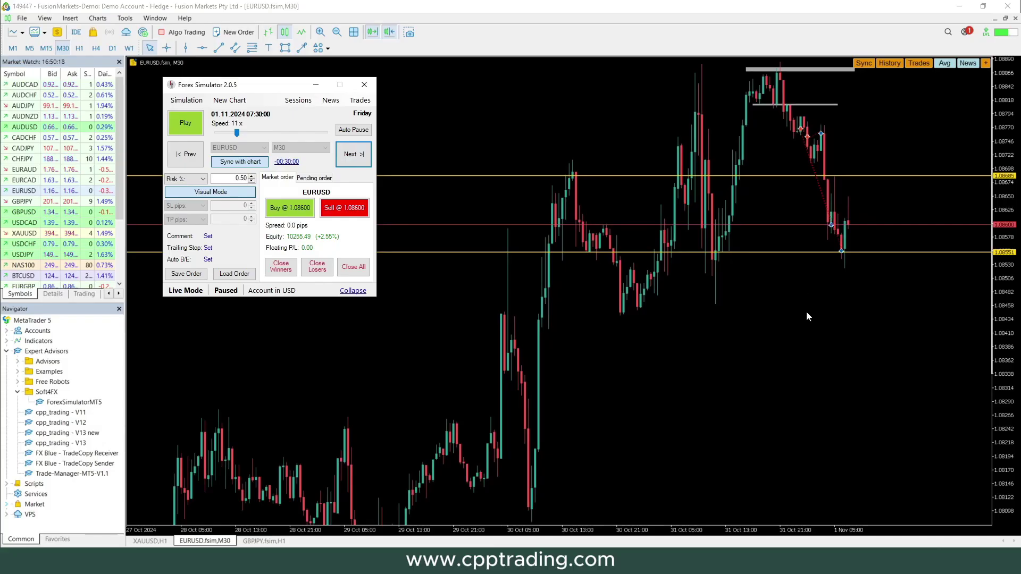
# Watch the trading sessions timetable while advancing the replay to 13:00 Friday, then close it.
pyautogui.click(298, 100)
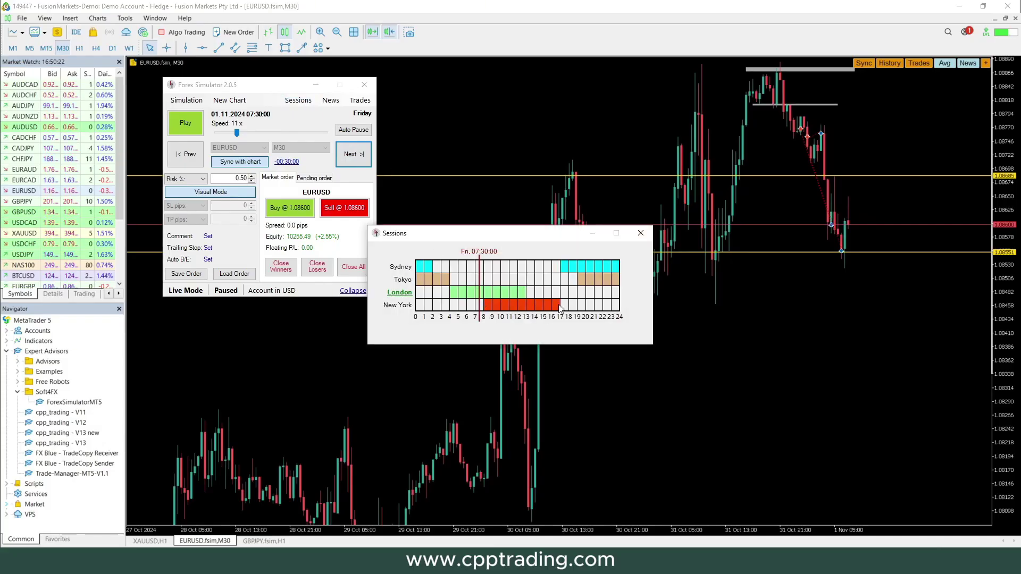
pyautogui.click(355, 156)
pyautogui.click(354, 156)
pyautogui.click(354, 156)
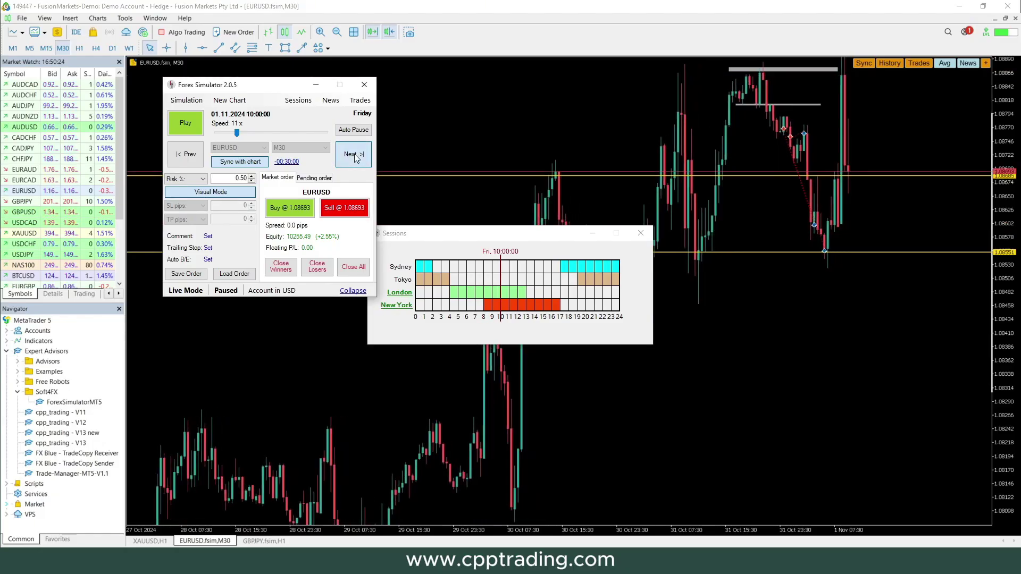
pyautogui.click(355, 156)
pyautogui.click(355, 156)
pyautogui.click(354, 156)
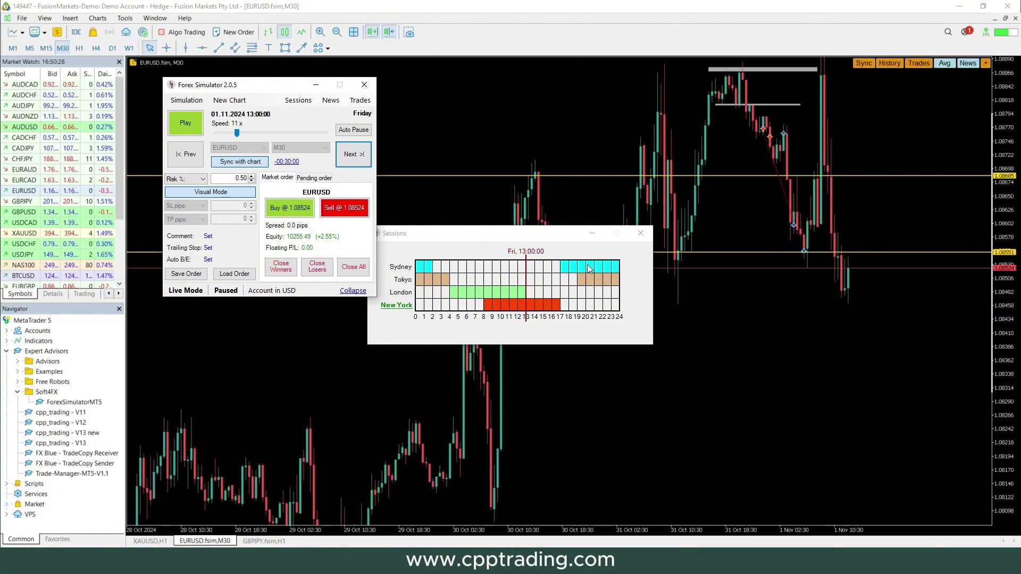
pyautogui.click(320, 250)
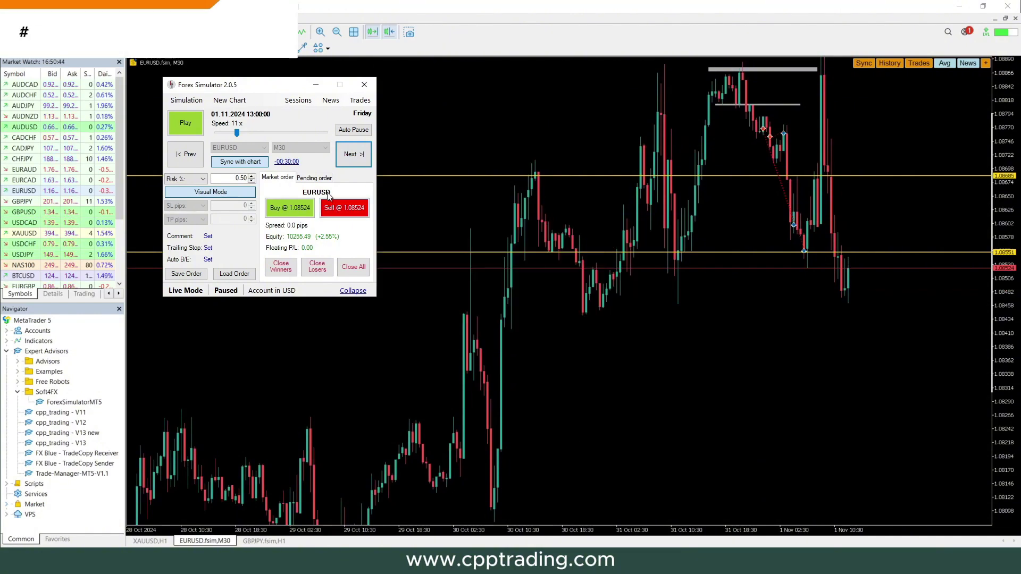
# Show the trade History and enlarge the trades window to list all six EURUSD entries.
pyautogui.click(359, 102)
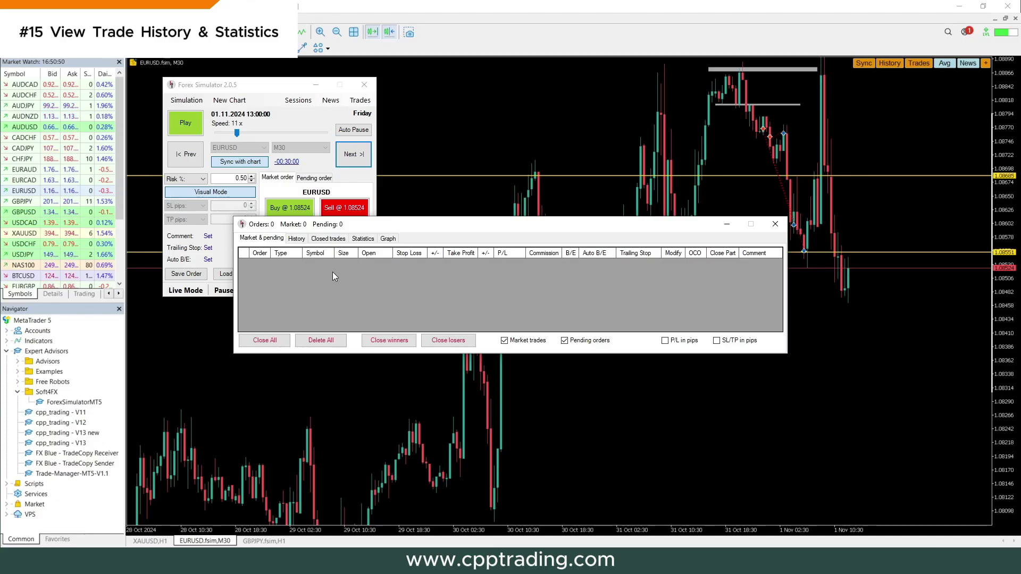
pyautogui.click(296, 239)
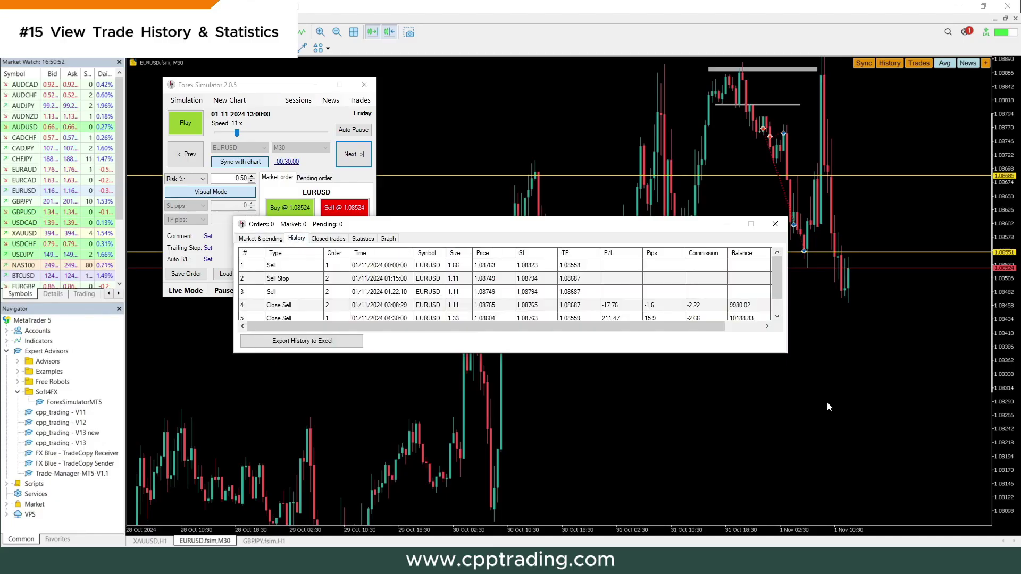
pyautogui.moveTo(789, 355); pyautogui.dragTo(850, 546)
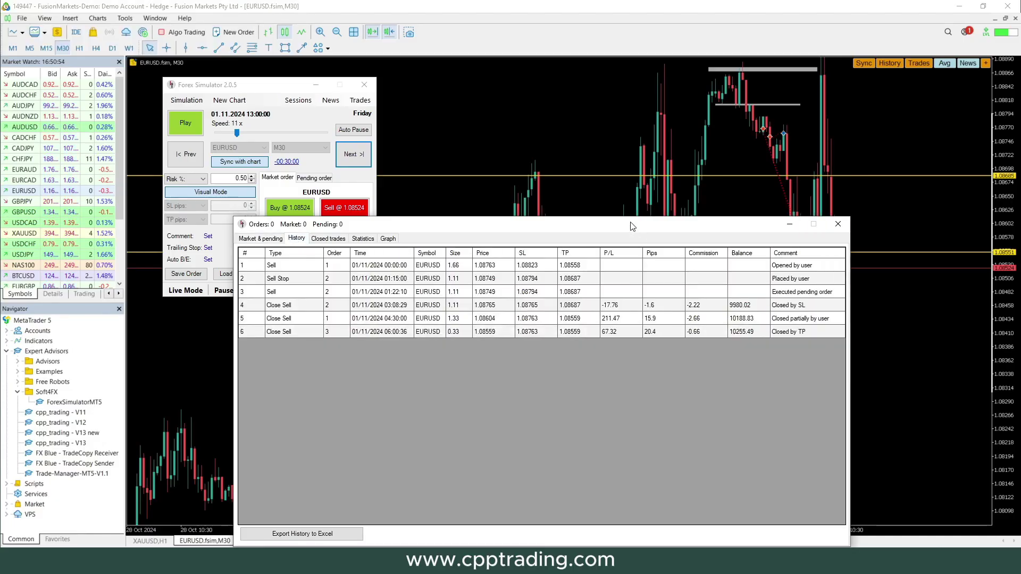
pyautogui.moveTo(632, 226); pyautogui.dragTo(615, 77)
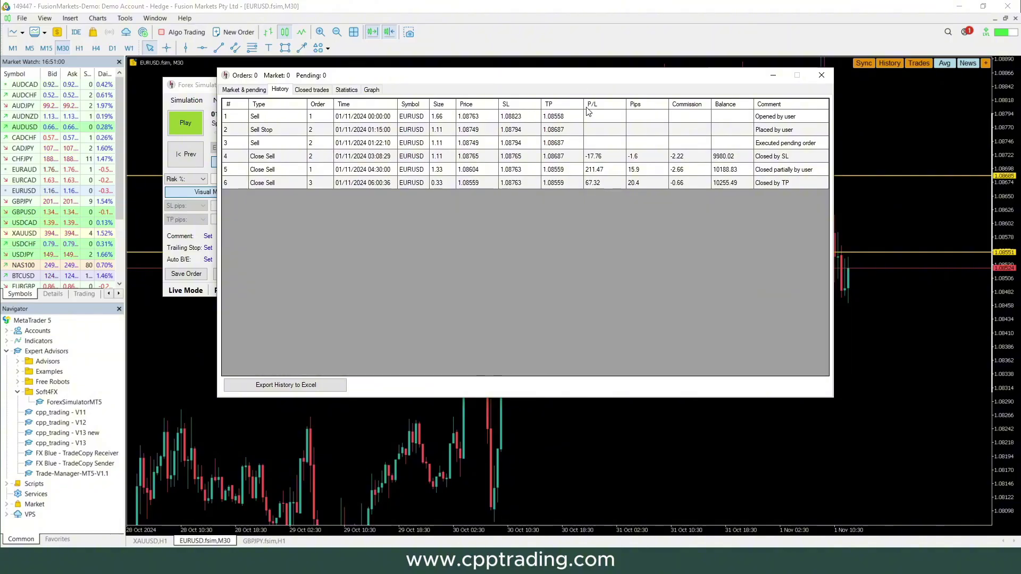
# Review the statistics: 255.49 total profit, profit factor 13.79, three closed short trades.
pyautogui.click(346, 90)
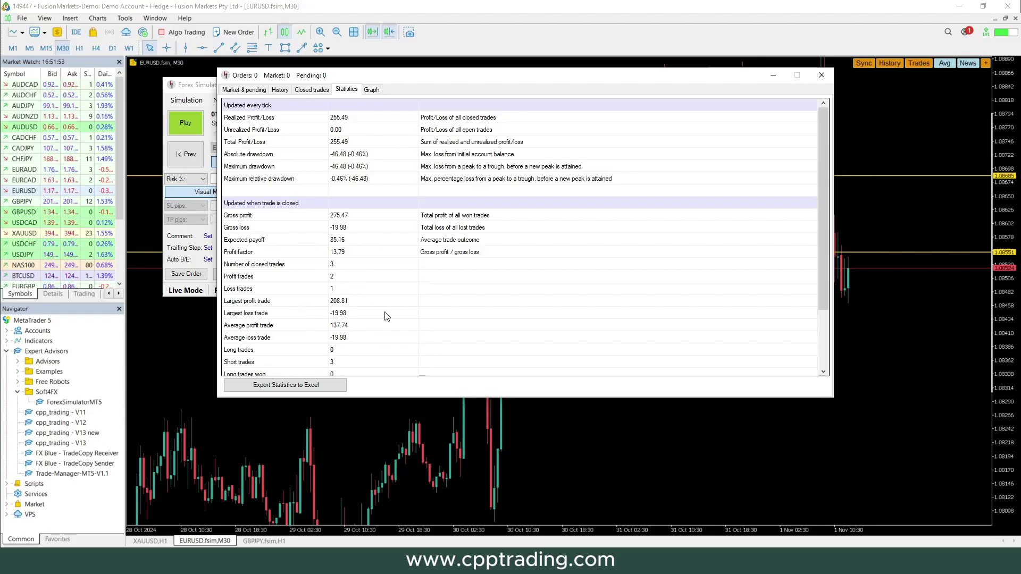
pyautogui.scroll(-2, 415, 314)
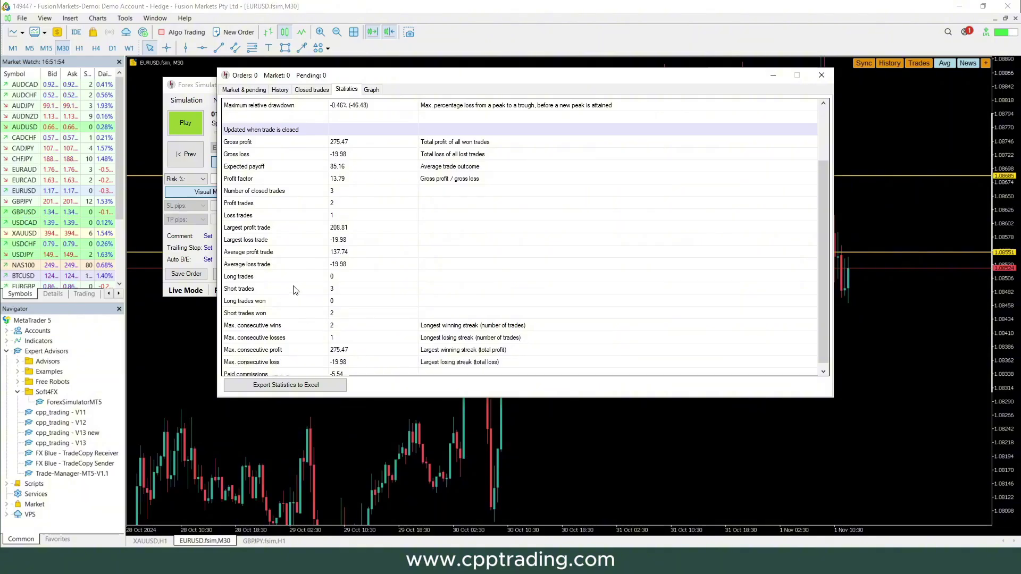
pyautogui.scroll(-1, 341, 371)
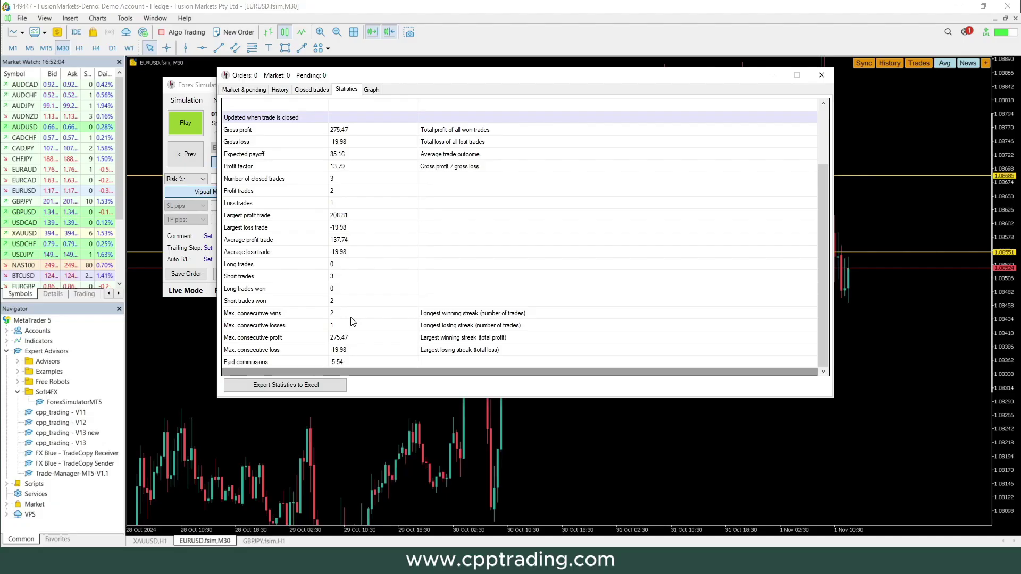
# Inspect the balance and equity graph, then close the trades window.
pyautogui.click(372, 90)
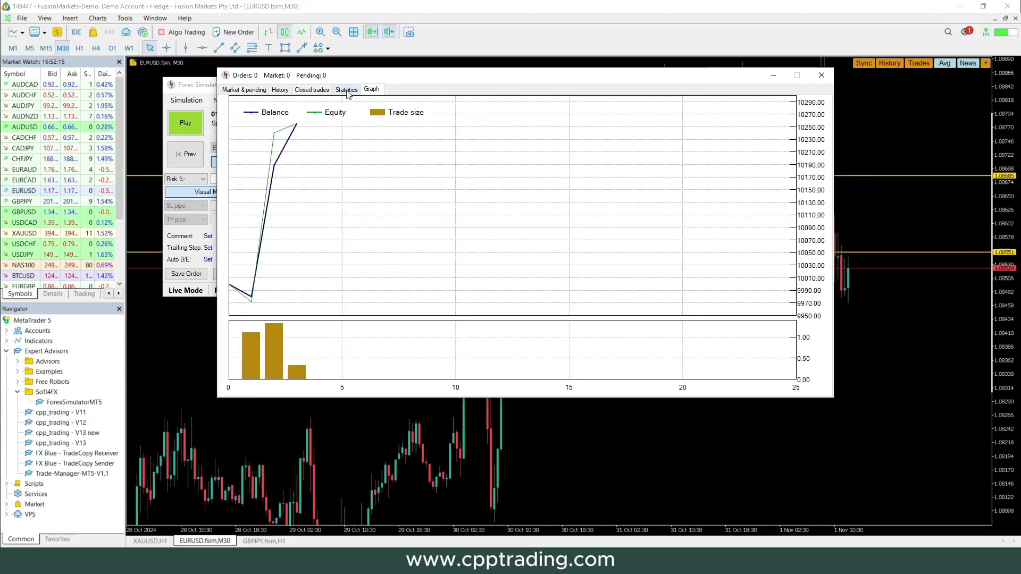
pyautogui.click(346, 90)
pyautogui.click(372, 90)
pyautogui.click(825, 75)
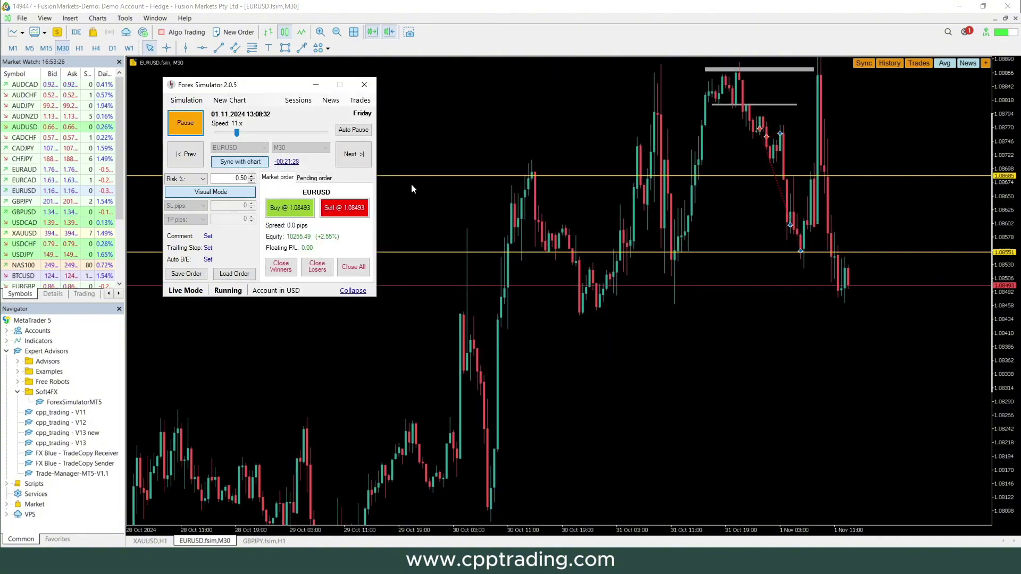